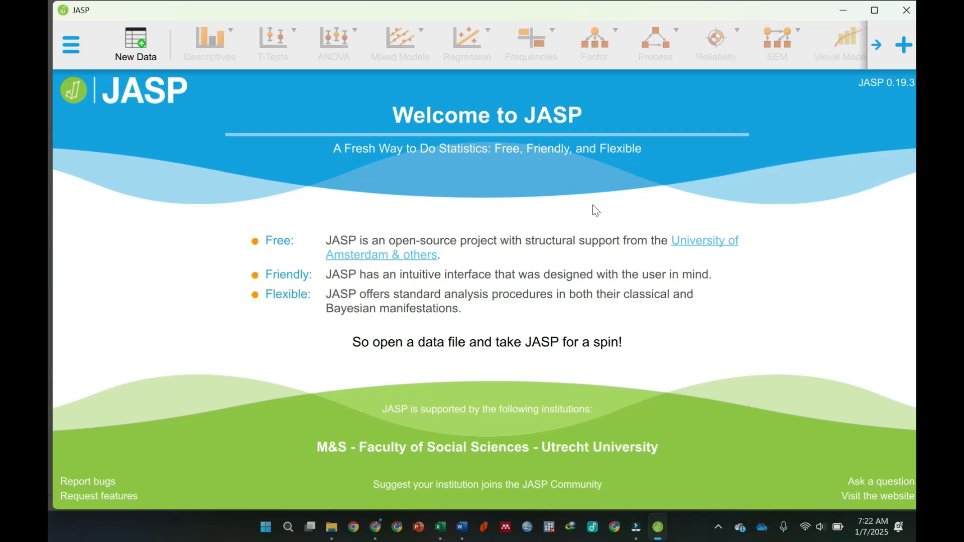
# Switch to the Word document "Two-way ANOVA Menggunakan JASP" and read the two-way ANOVA definition, focusing on its independent and dependent variables
pyautogui.moveTo(462, 527)
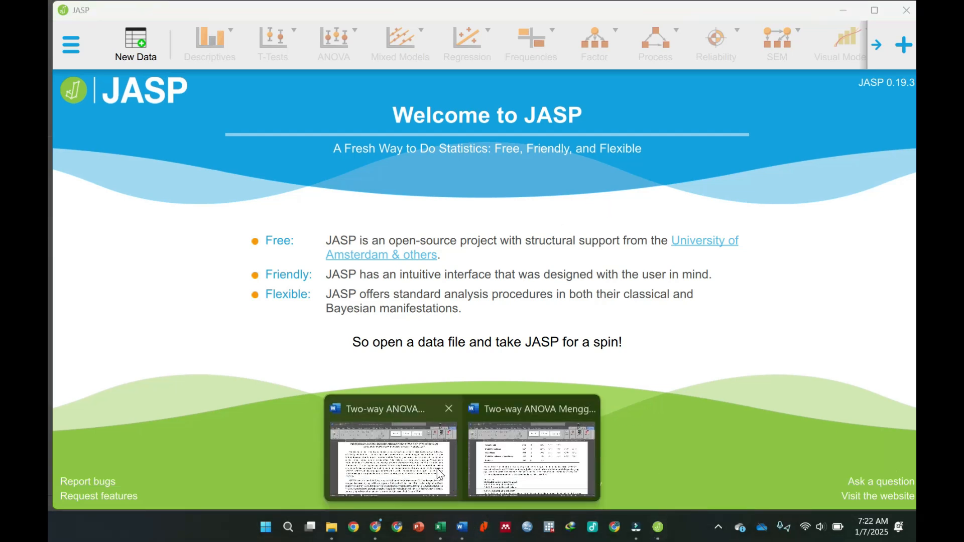
pyautogui.click(440, 474)
pyautogui.scroll(-5, 887, 509)
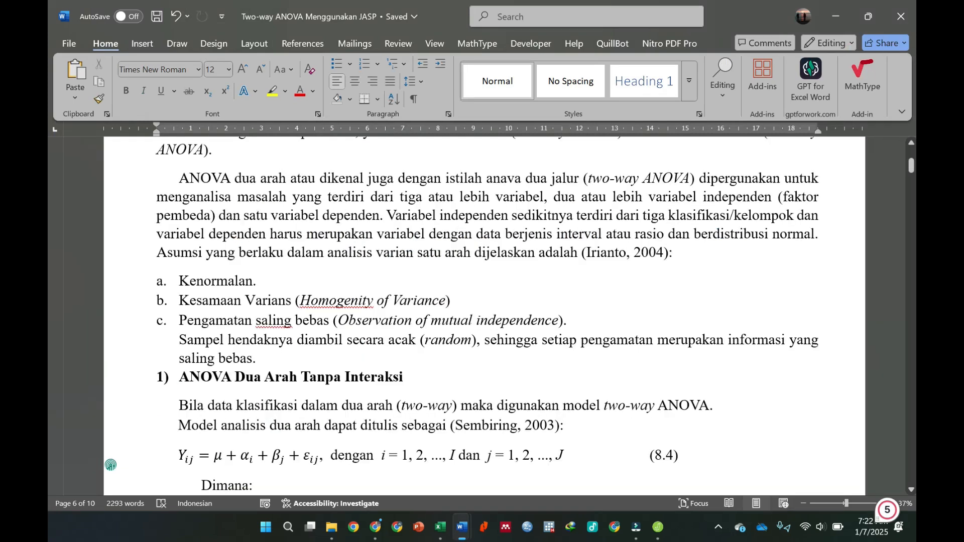
pyautogui.scroll(-2, 887, 510)
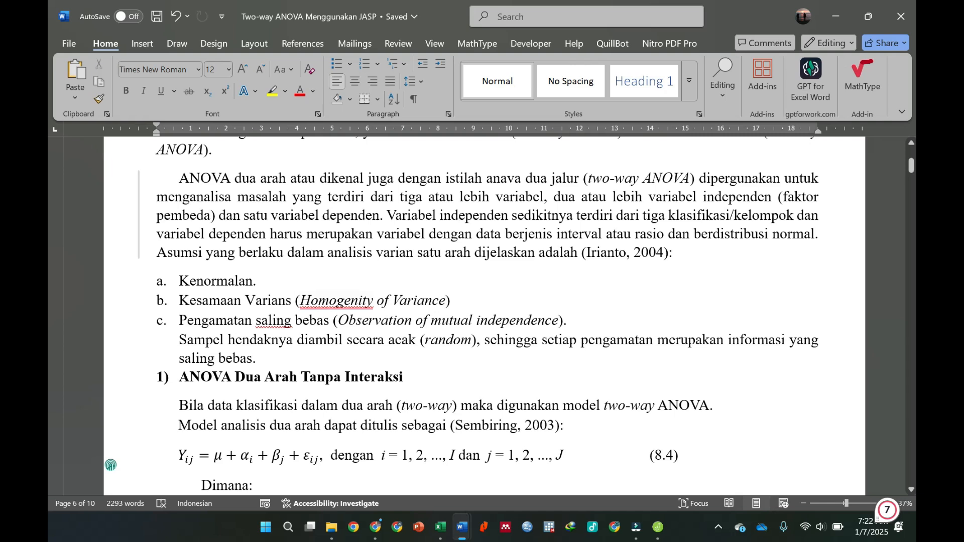
pyautogui.moveTo(370, 196); pyautogui.dragTo(217, 215)
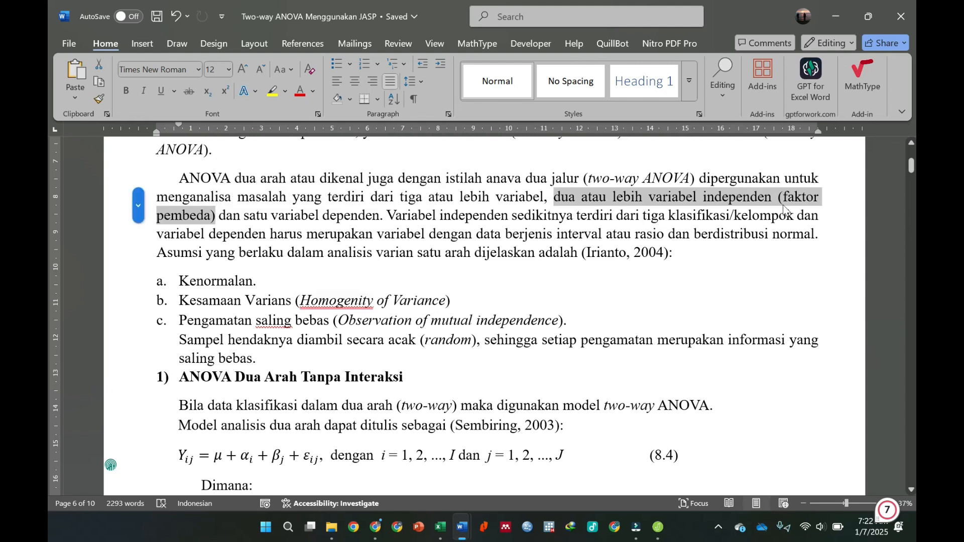
pyautogui.moveTo(244, 216); pyautogui.dragTo(378, 227)
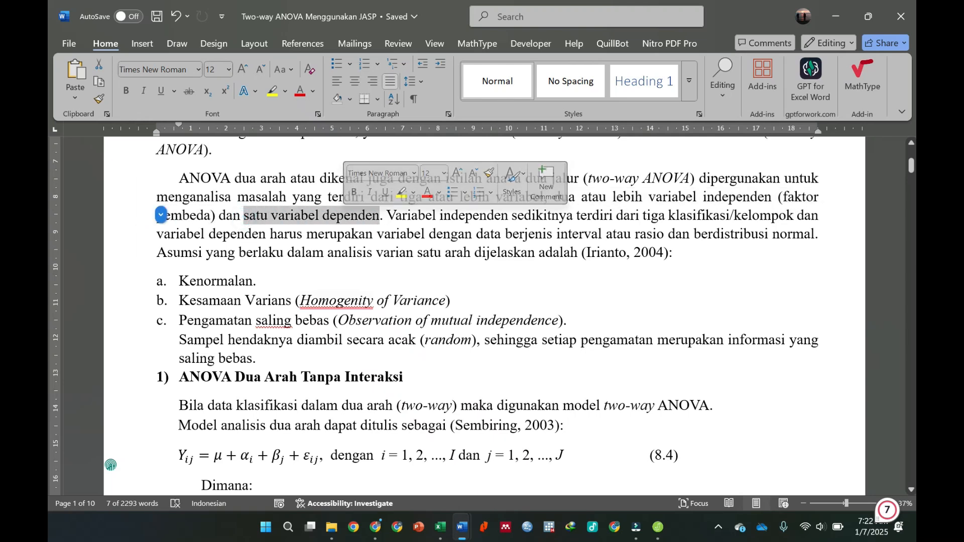
# Go through the listed ANOVA assumptions: normality, homogeneity of variance, and mutually independent observations with random sampling
pyautogui.scroll(-2, 378, 227)
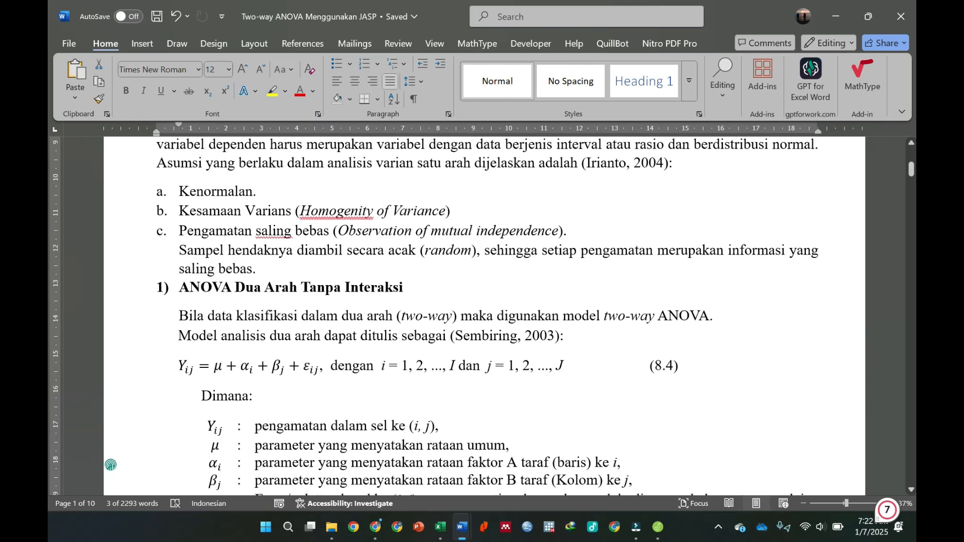
pyautogui.scroll(1, 482, 316)
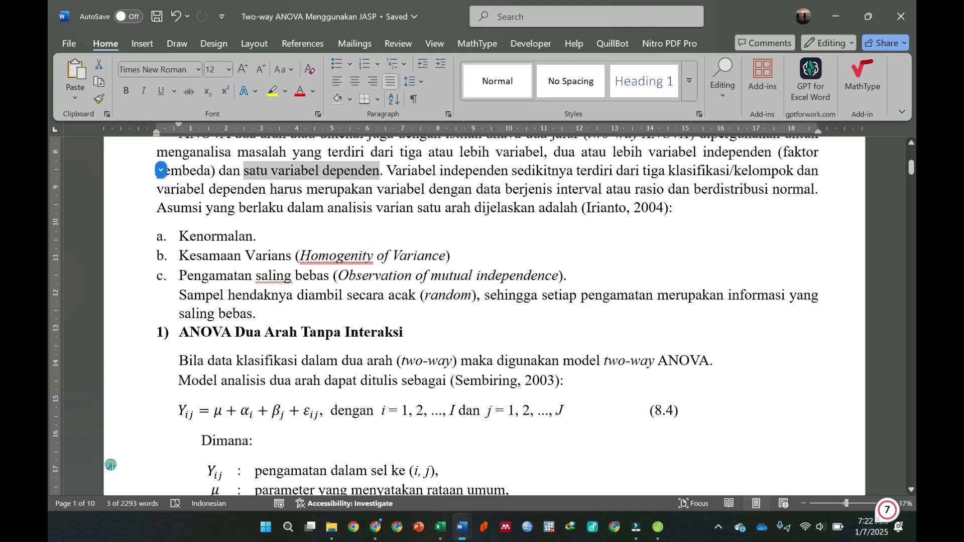
pyautogui.click(114, 240)
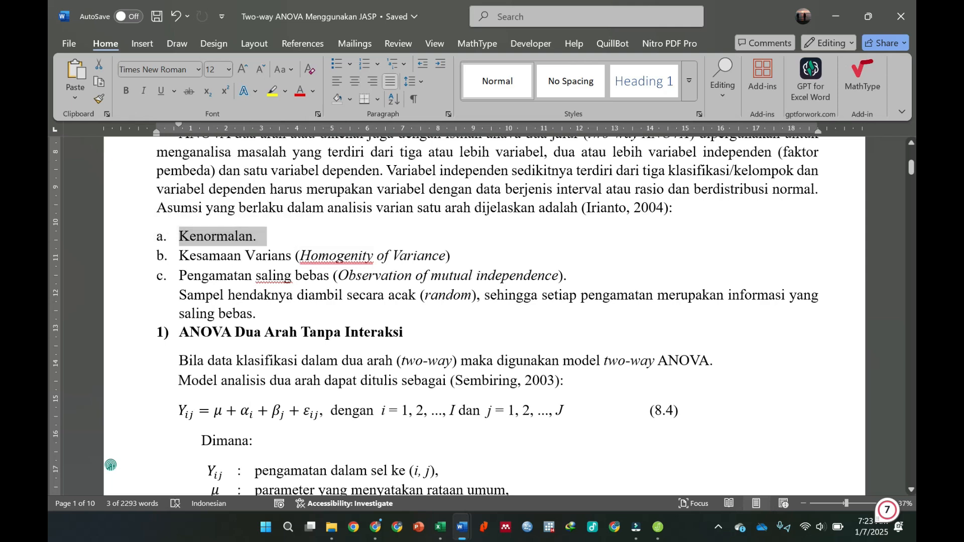
pyautogui.click(127, 416)
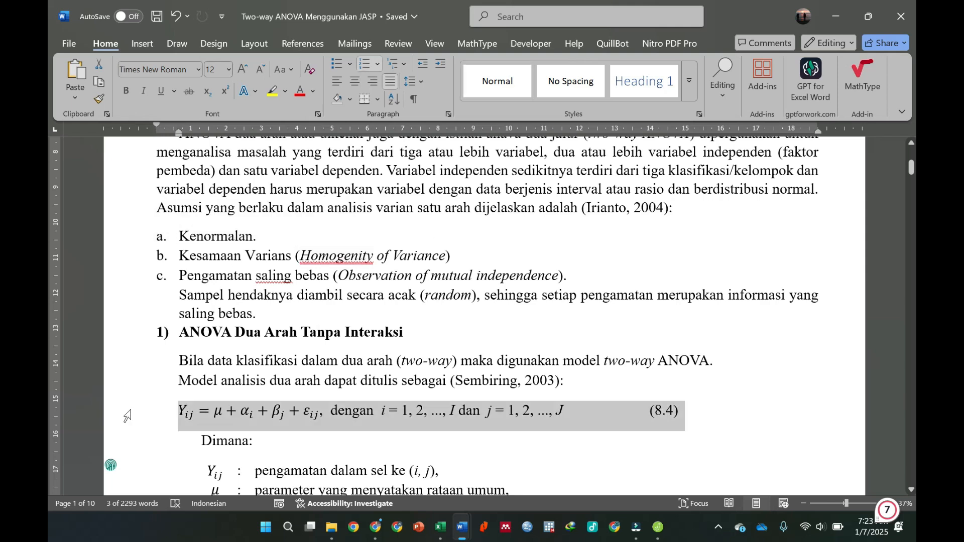
pyautogui.click(128, 262)
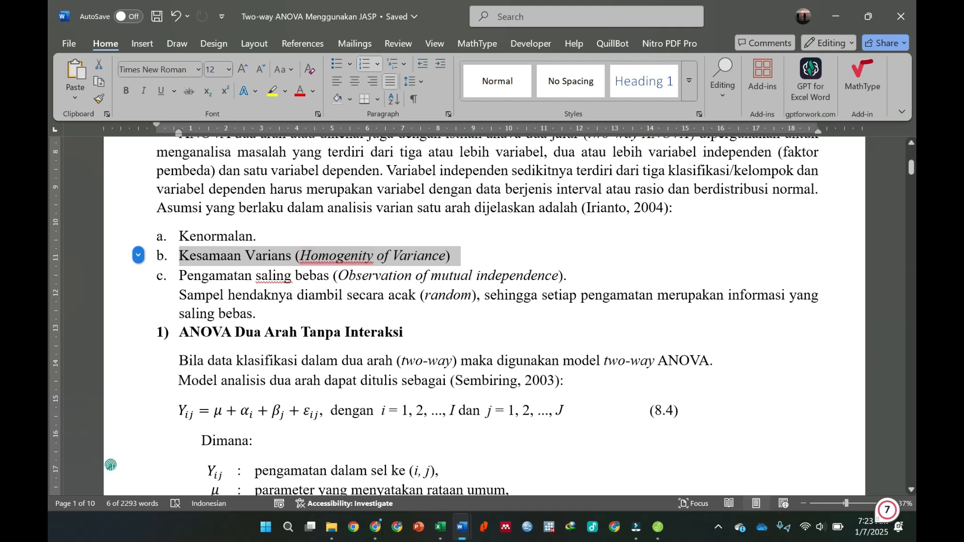
pyautogui.click(125, 280)
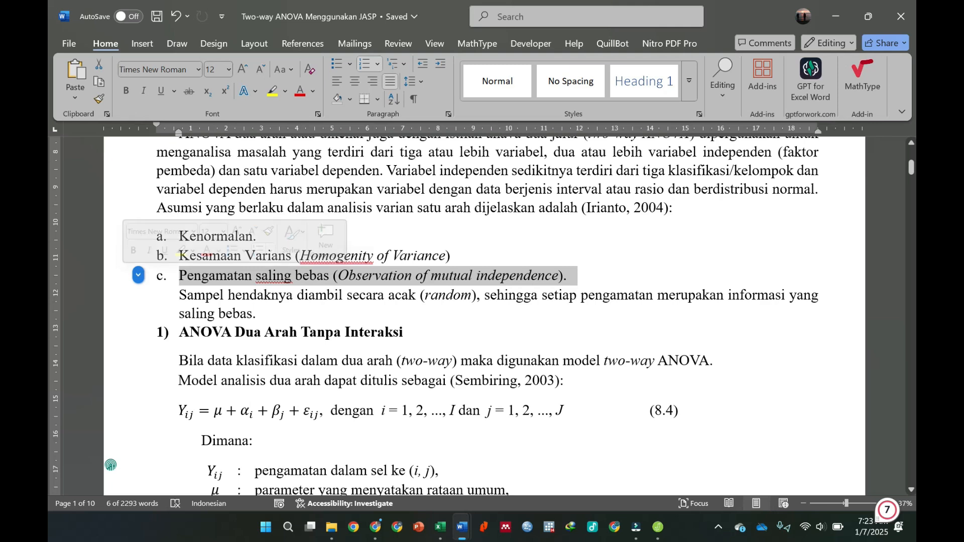
pyautogui.moveTo(179, 295); pyautogui.dragTo(483, 296)
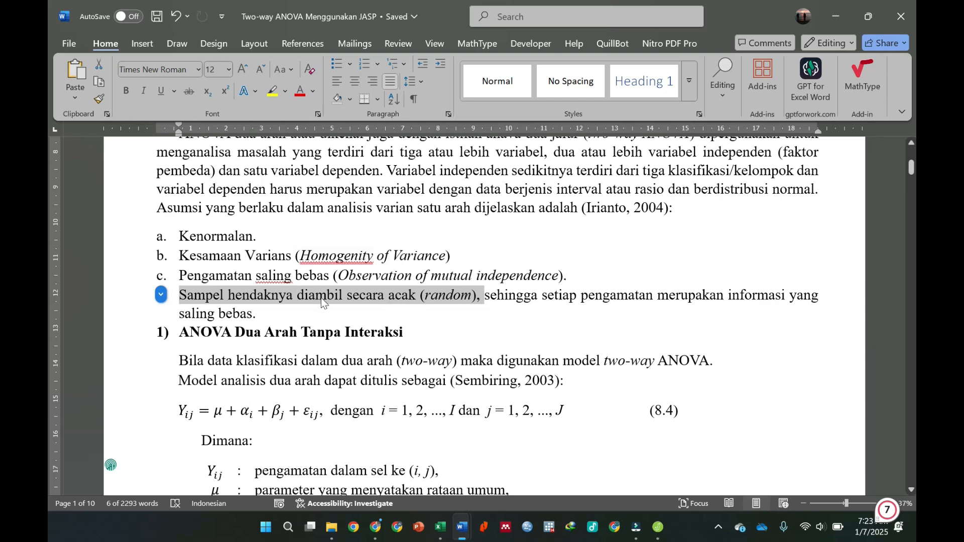
pyautogui.scroll(-3, 484, 316)
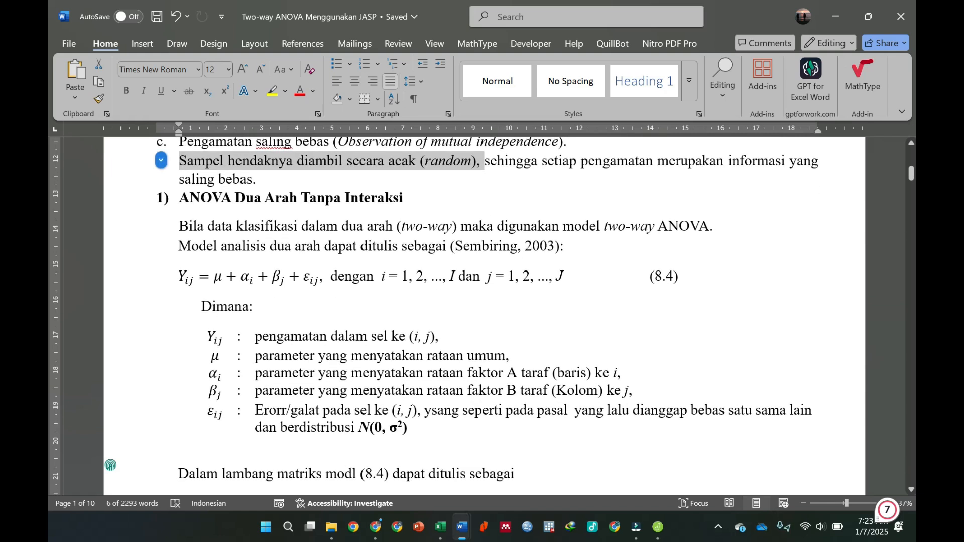
# Examine the section "ANOVA Dua Arah Tanpa Interaksi" and the terms of model equation (8.4)
pyautogui.click(125, 200)
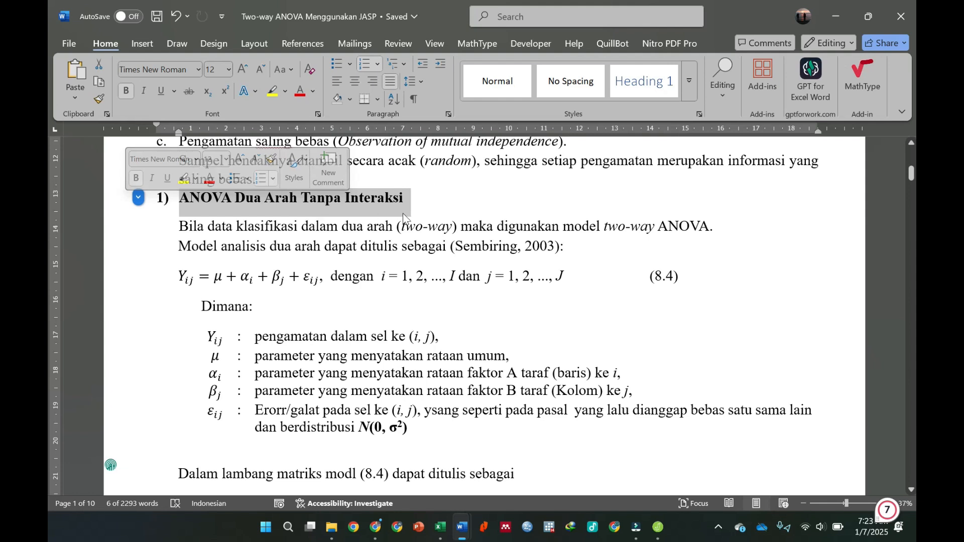
pyautogui.scroll(-3, 286, 331)
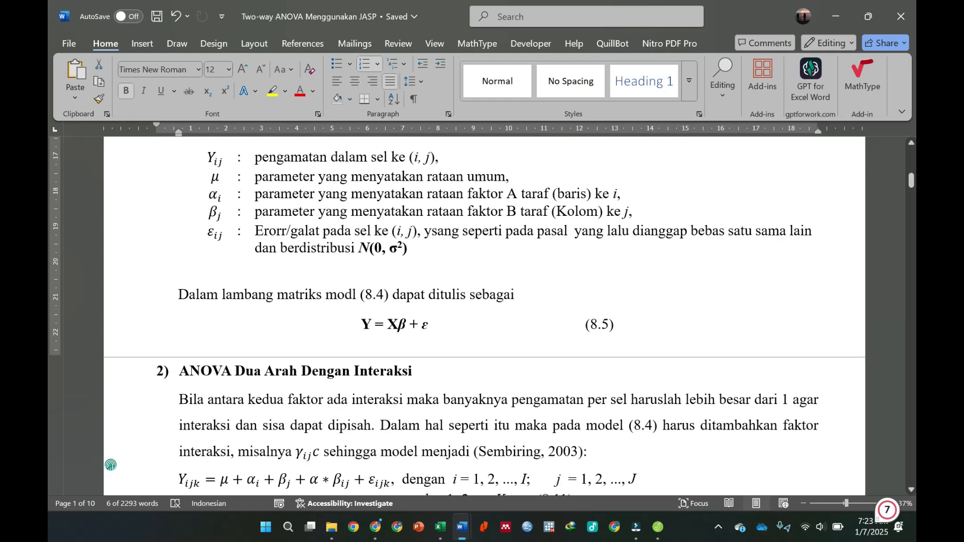
pyautogui.scroll(2, 287, 331)
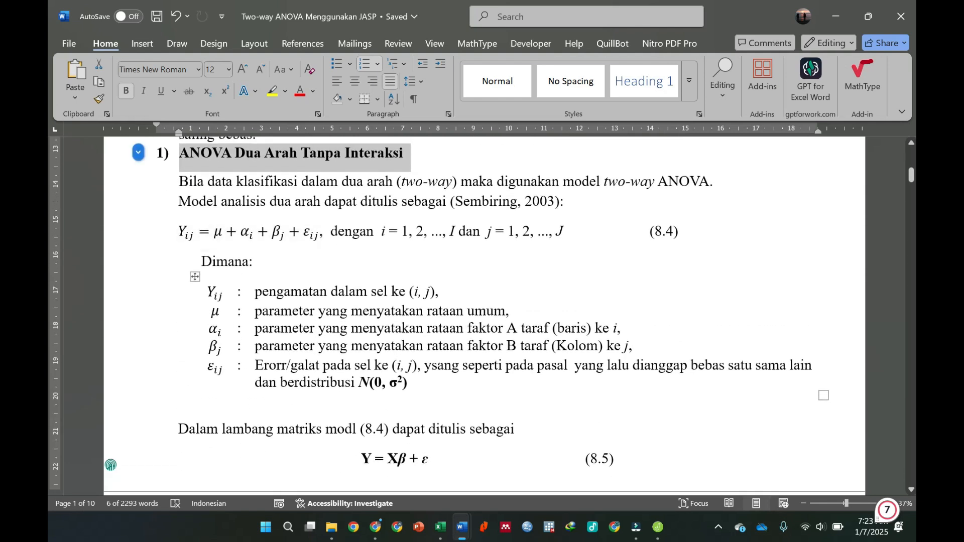
pyautogui.click(152, 231)
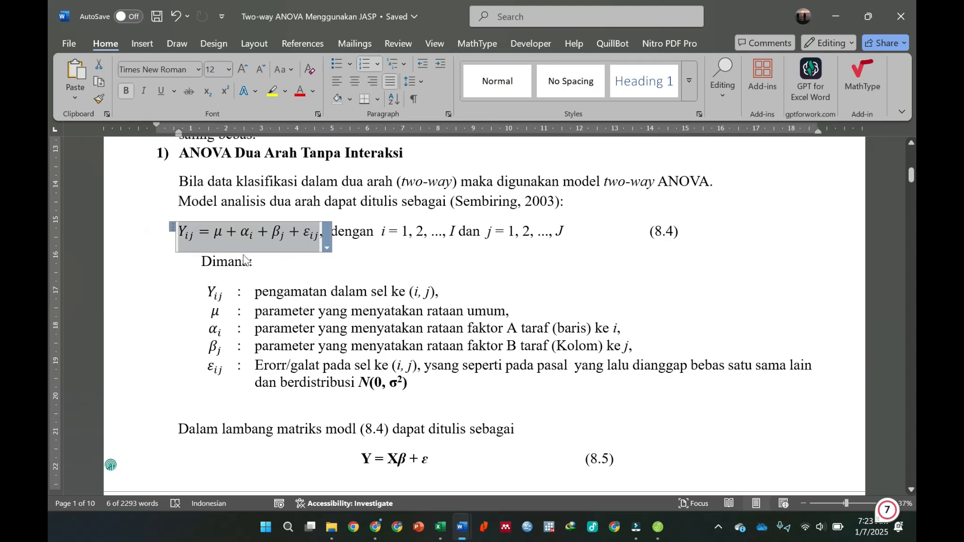
pyautogui.click(251, 233)
pyautogui.click(250, 235)
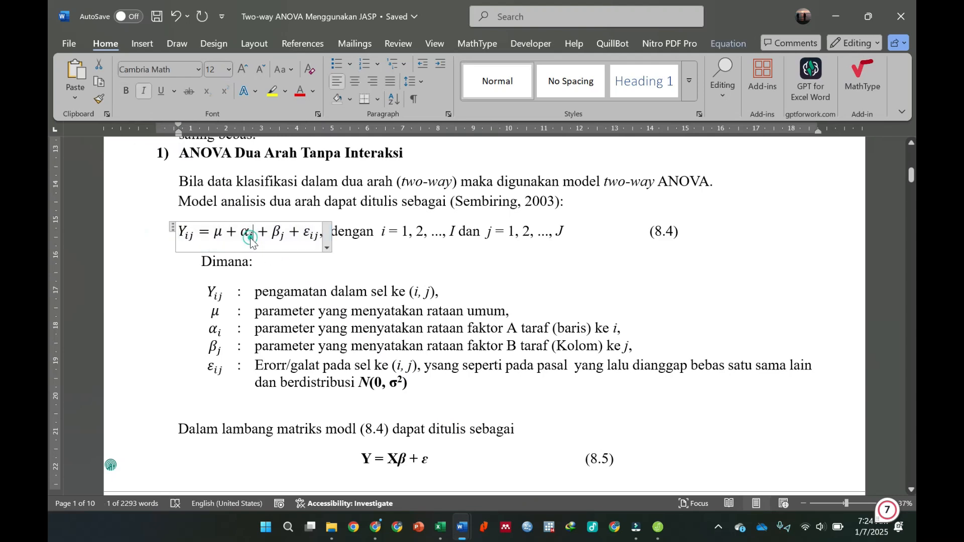
# Examine the definitions of the factor A and factor B parameters, αi and βj, below equation (8.4)
pyautogui.moveTo(255, 329); pyautogui.dragTo(586, 328)
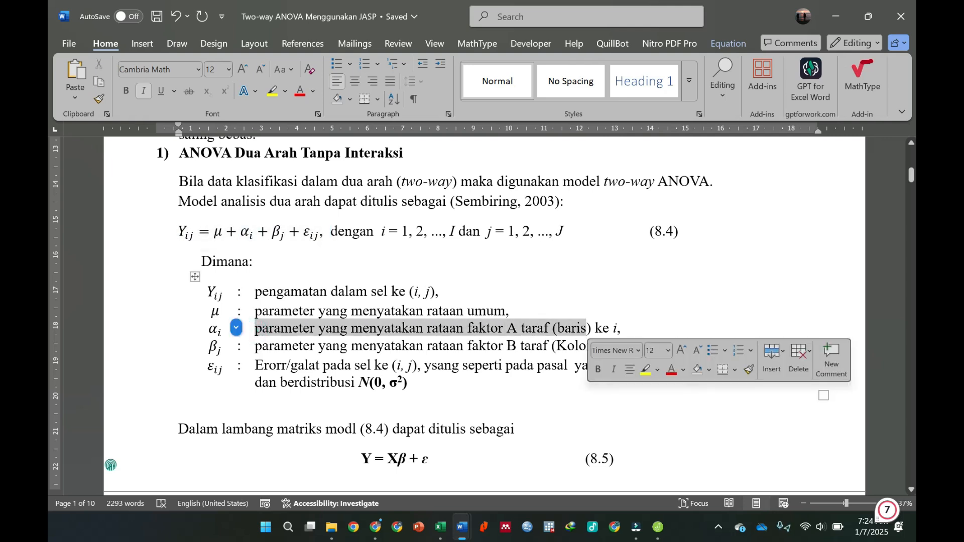
pyautogui.moveTo(242, 232); pyautogui.dragTo(283, 233)
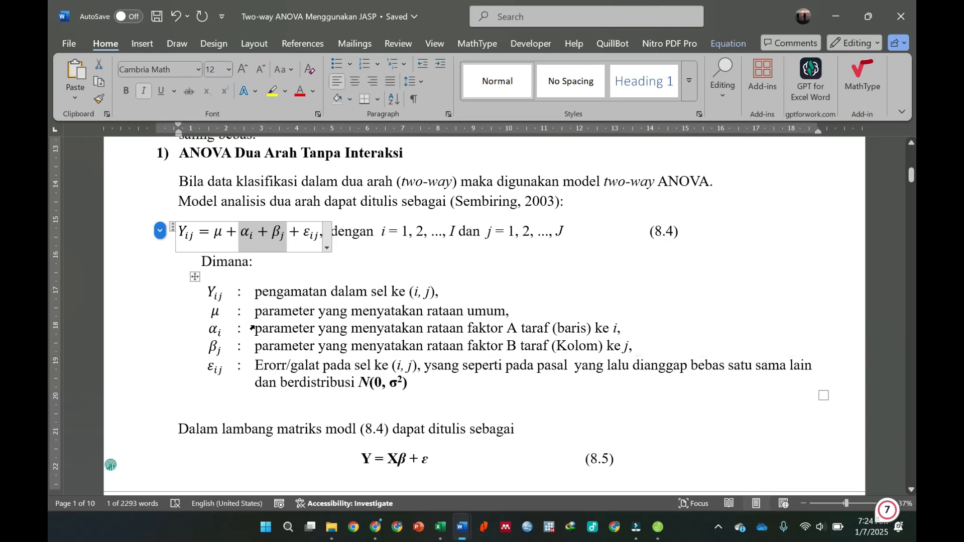
pyautogui.click(252, 346)
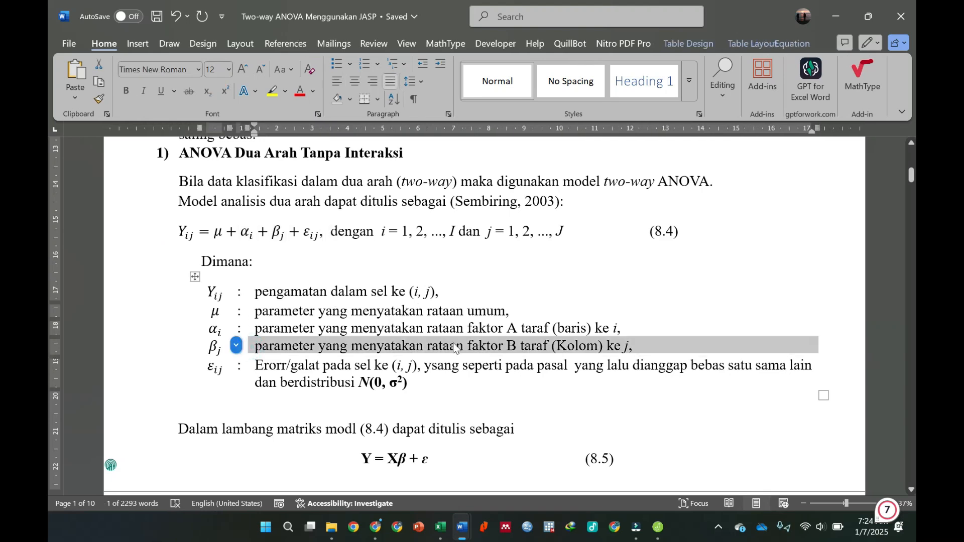
pyautogui.click(454, 346)
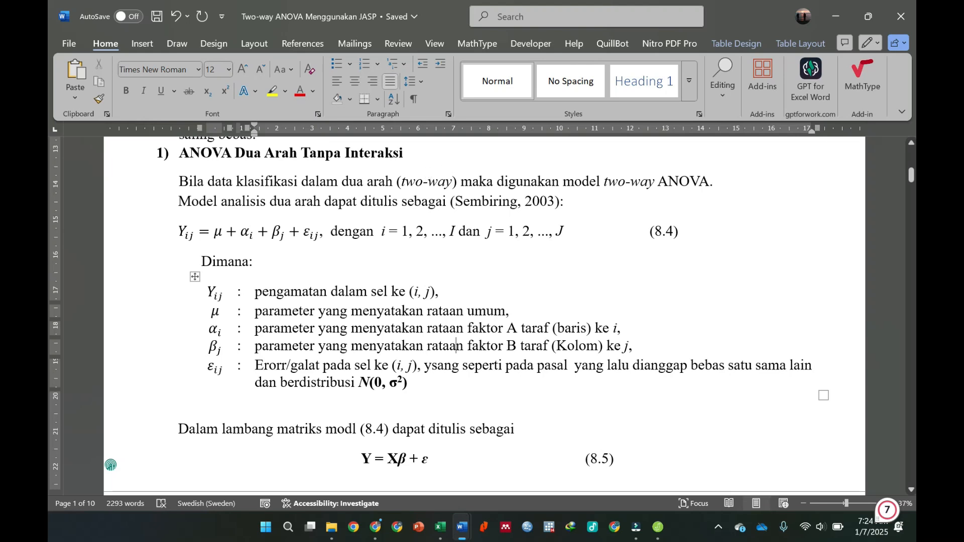
pyautogui.click(202, 346)
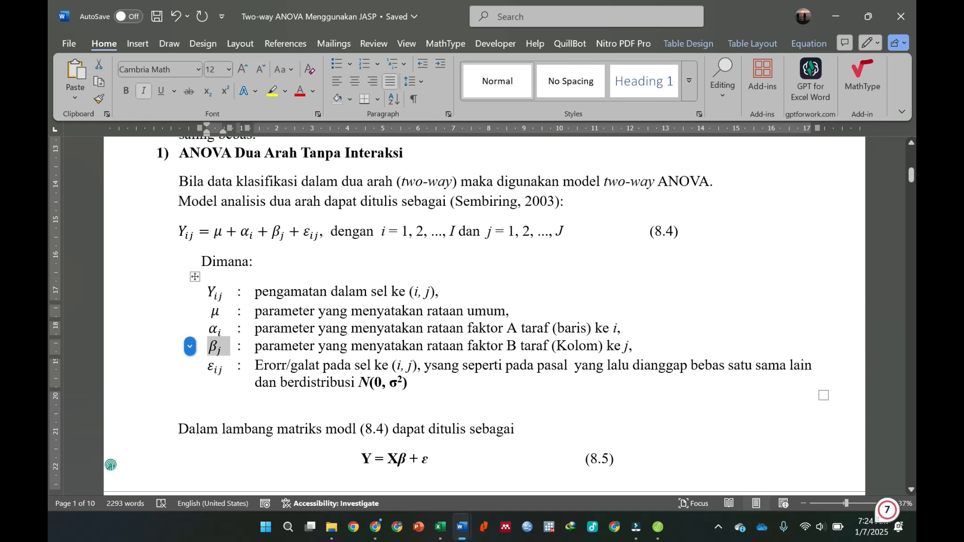
pyautogui.moveTo(518, 346); pyautogui.dragTo(468, 349)
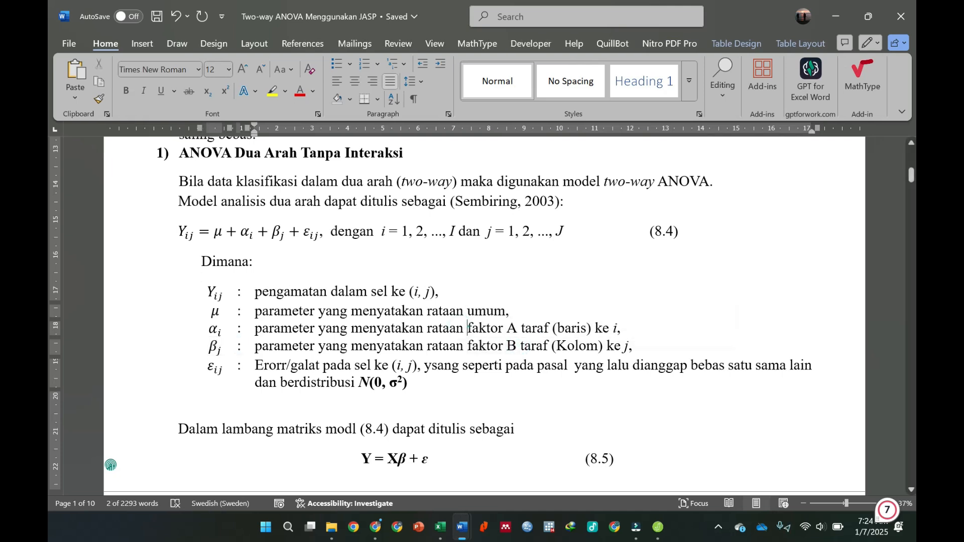
pyautogui.doubleClick(474, 328)
pyautogui.keyDown('shift'); pyautogui.click(515, 331); pyautogui.keyUp('shift')
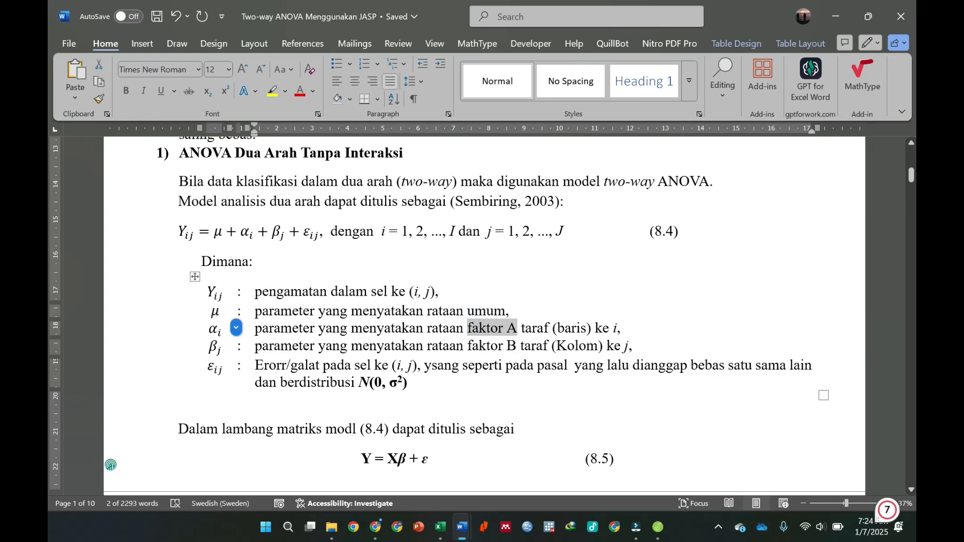
# Read the section "ANOVA Dua Arah Dengan Interaksi" with model equation (8.11) and its parameter list
pyautogui.scroll(-5, 482, 311)
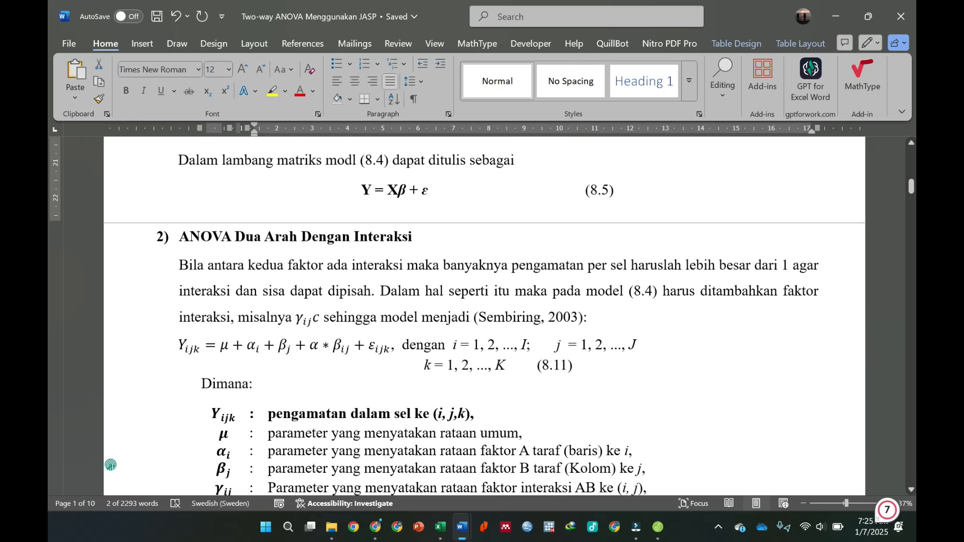
pyautogui.scroll(-1, 482, 321)
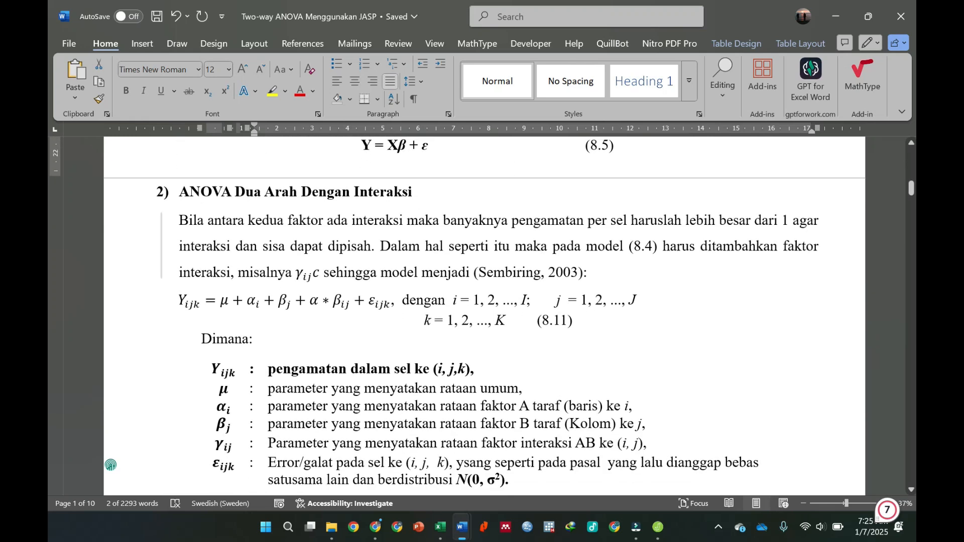
pyautogui.scroll(-2, 234, 230)
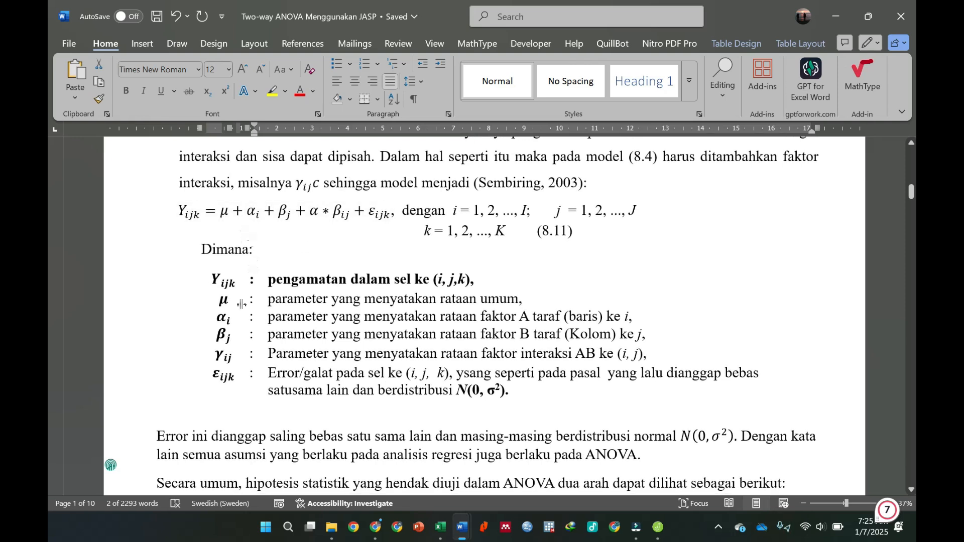
# Try to replace the interaction term α∗βij in equation (8.11) with γij from the parameter list
pyautogui.click(230, 356)
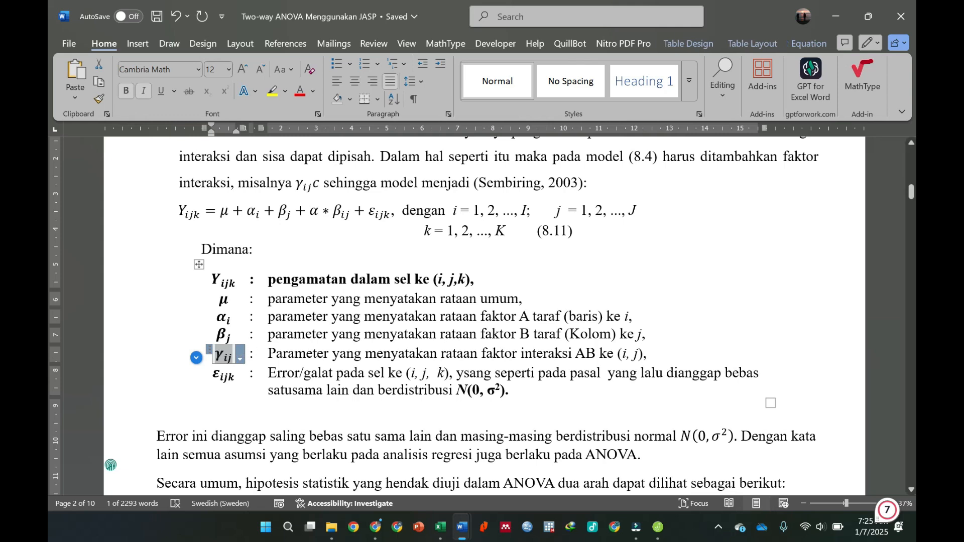
pyautogui.moveTo(307, 211); pyautogui.dragTo(351, 213)
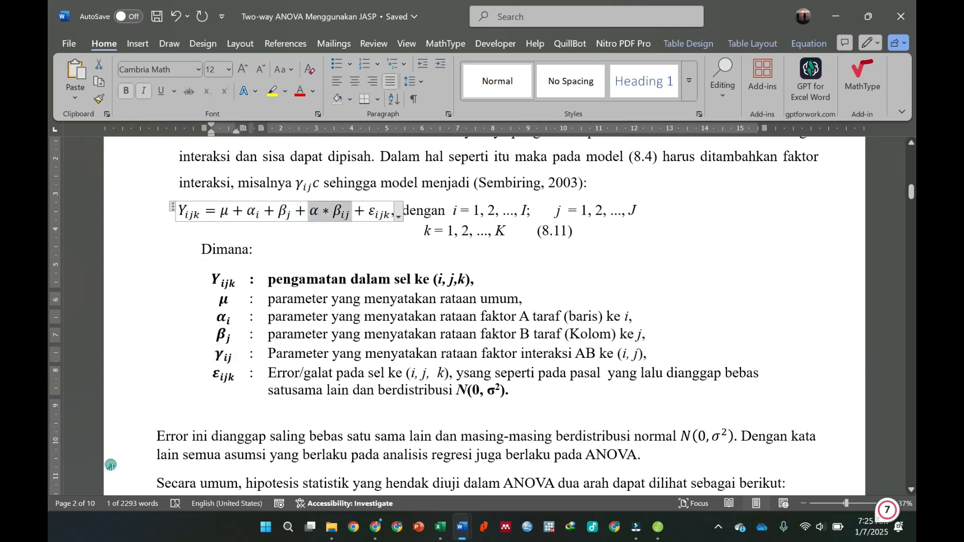
pyautogui.write('γij')
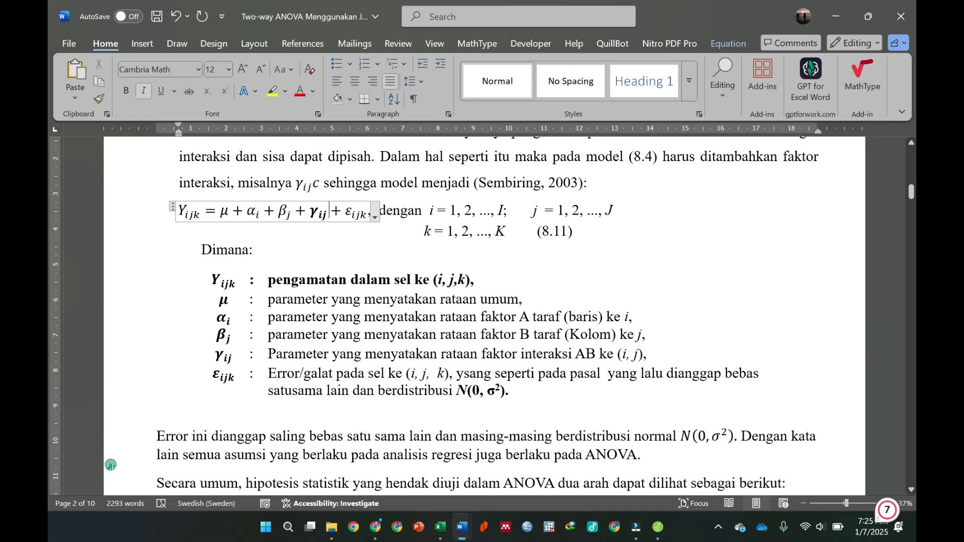
pyautogui.click(174, 18)
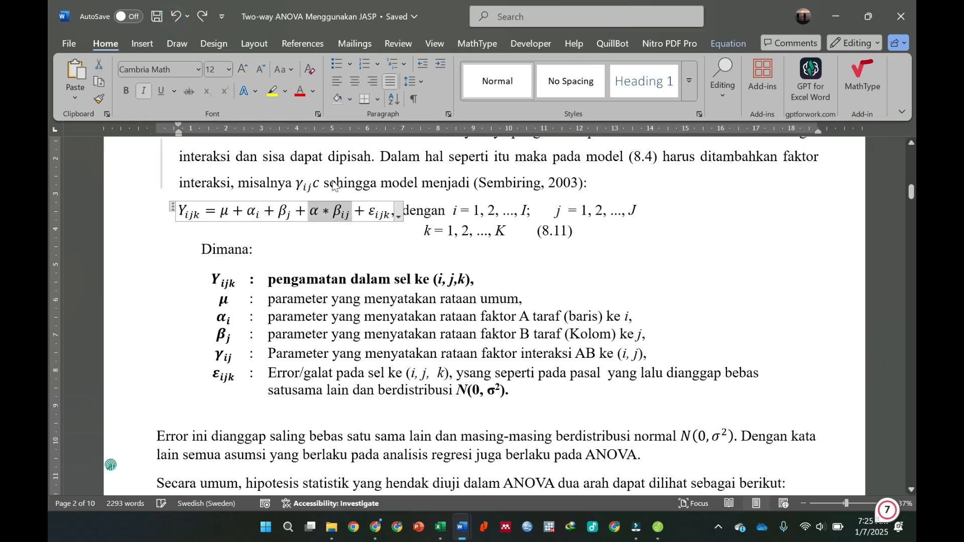
# Rewrite the interaction term in equation (8.11) as αi ∗ βj, giving each factor its own subscript
pyautogui.click(318, 213)
pyautogui.moveTo(352, 212)
pyautogui.mouseDown()
pyautogui.moveTo(301, 213)
pyautogui.moveTo(310, 213)
pyautogui.mouseUp()
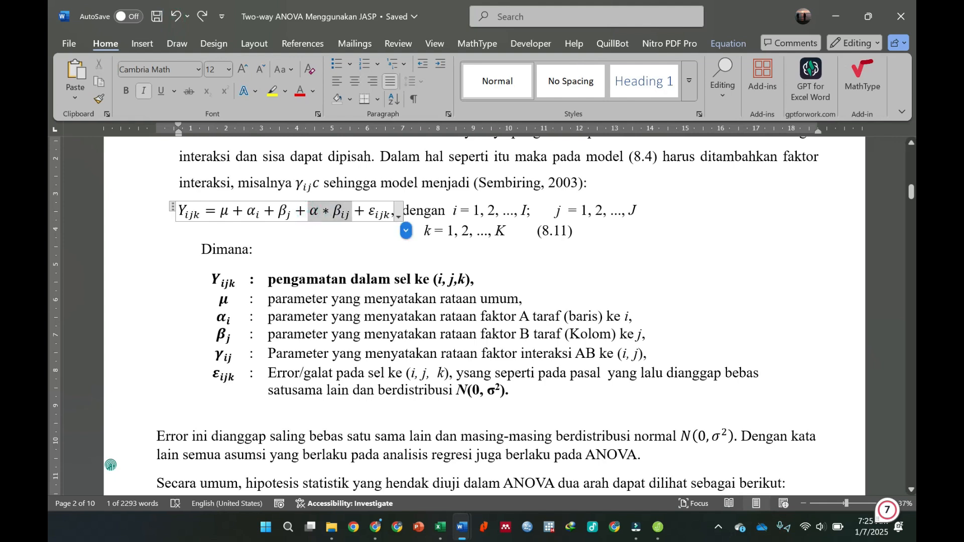
pyautogui.click(344, 215)
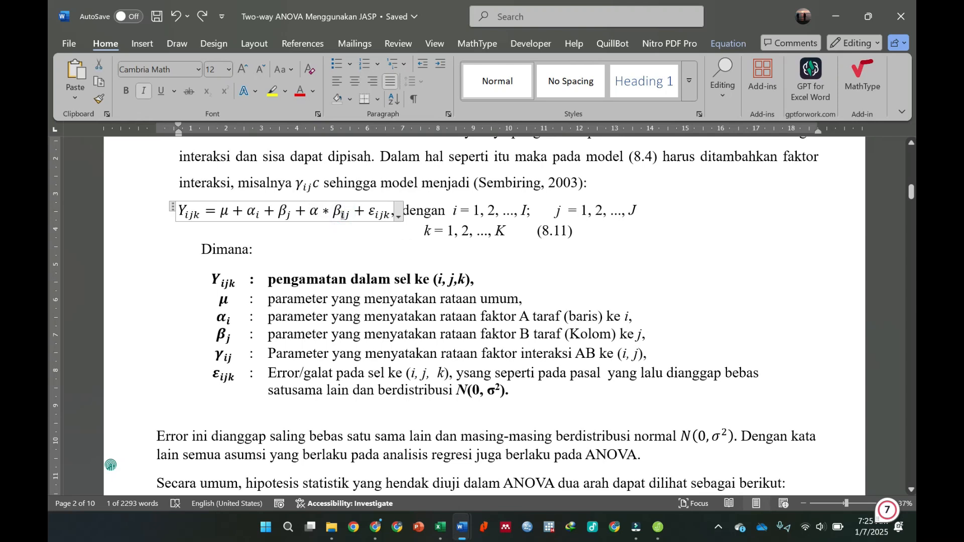
pyautogui.moveTo(343, 215); pyautogui.dragTo(347, 220)
pyautogui.click(334, 210)
pyautogui.hotkey('ctrl', 'y')
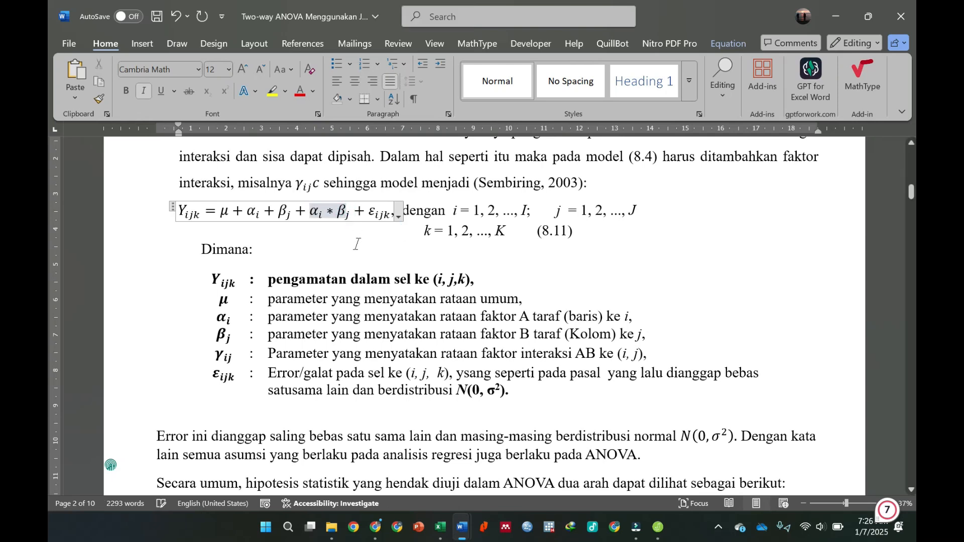
# Compare the interaction term αi ∗ βj in equation (8.11) with the γij definition and with model (8.4)
pyautogui.click(311, 210)
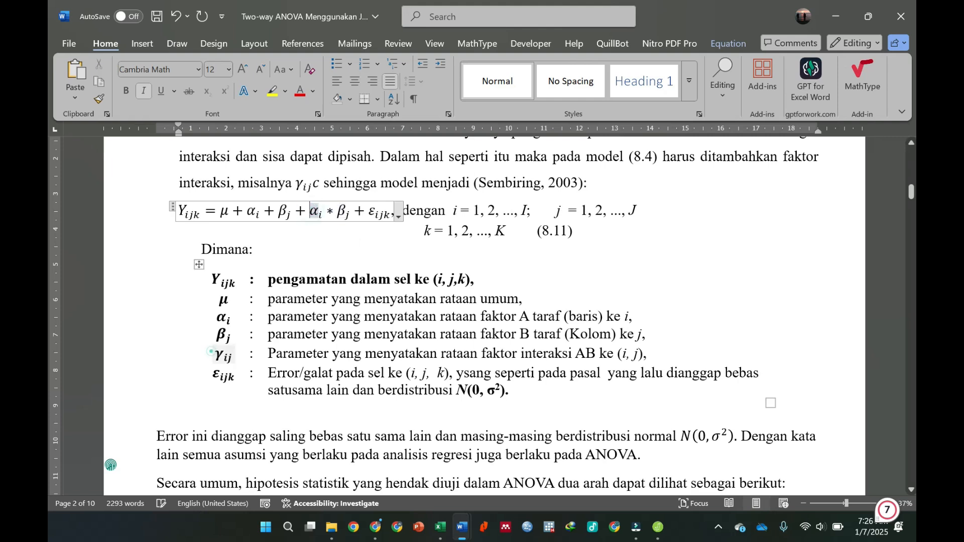
pyautogui.click(211, 351)
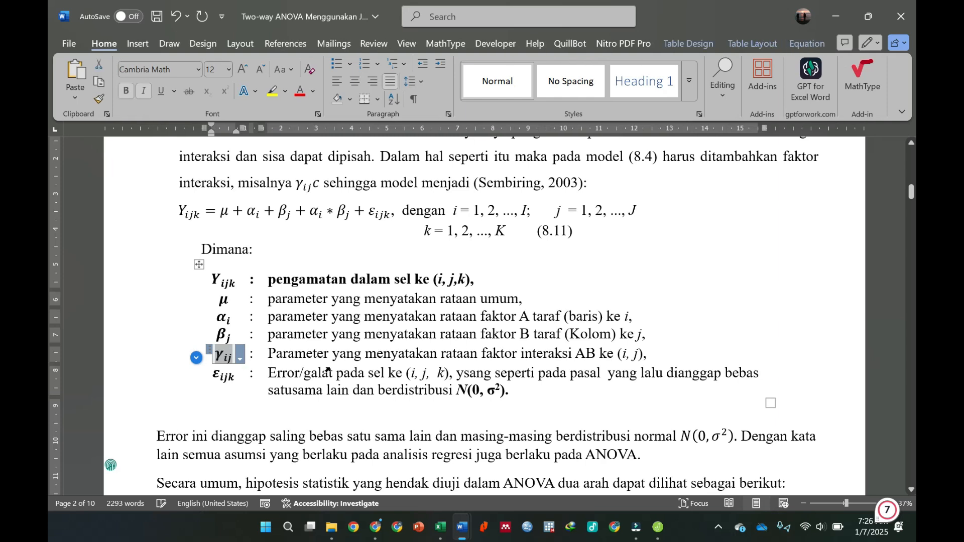
pyautogui.scroll(1, 482, 311)
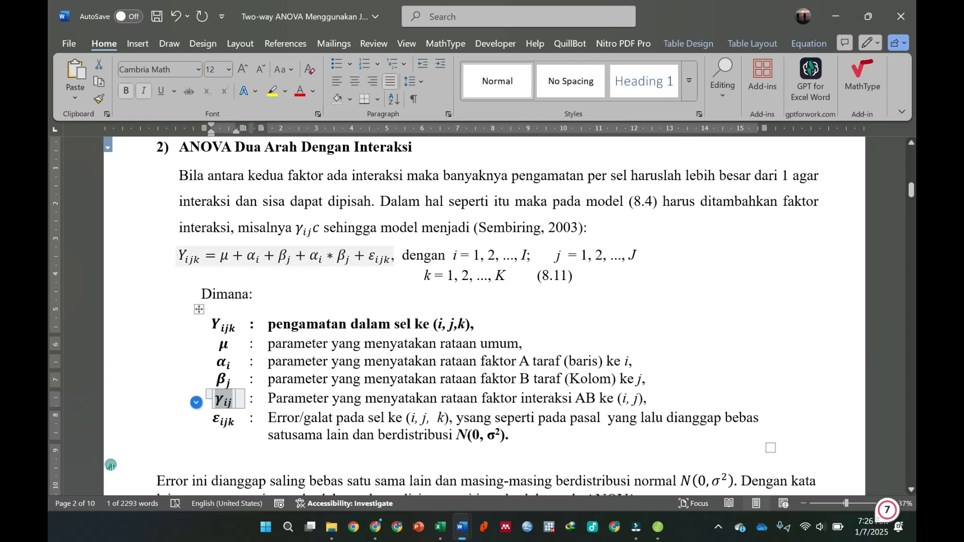
pyautogui.scroll(3, 246, 267)
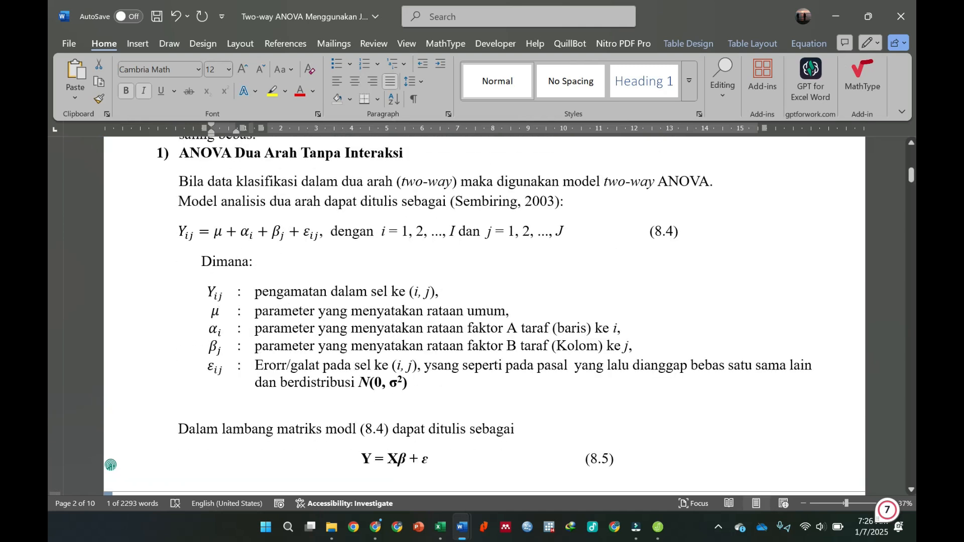
pyautogui.scroll(-1, 481, 301)
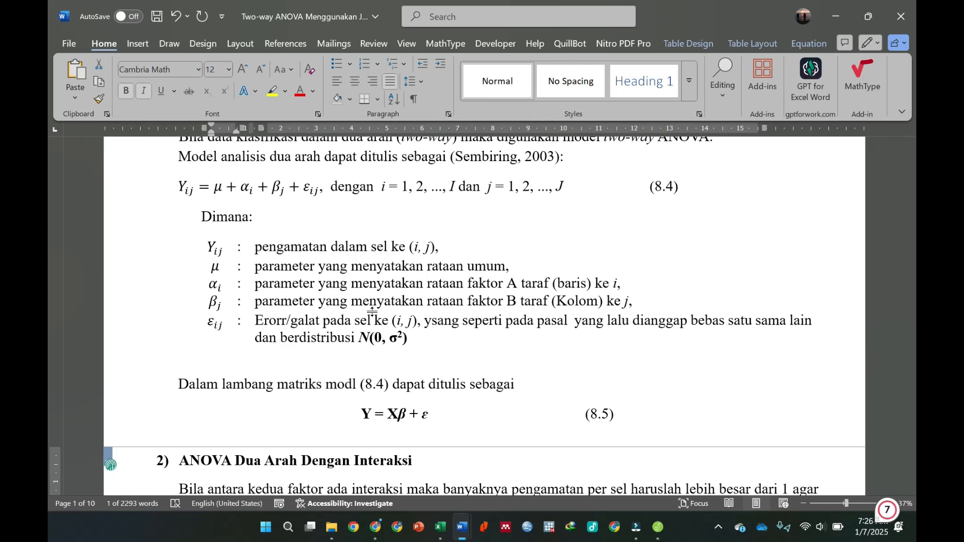
pyautogui.scroll(-6, 372, 311)
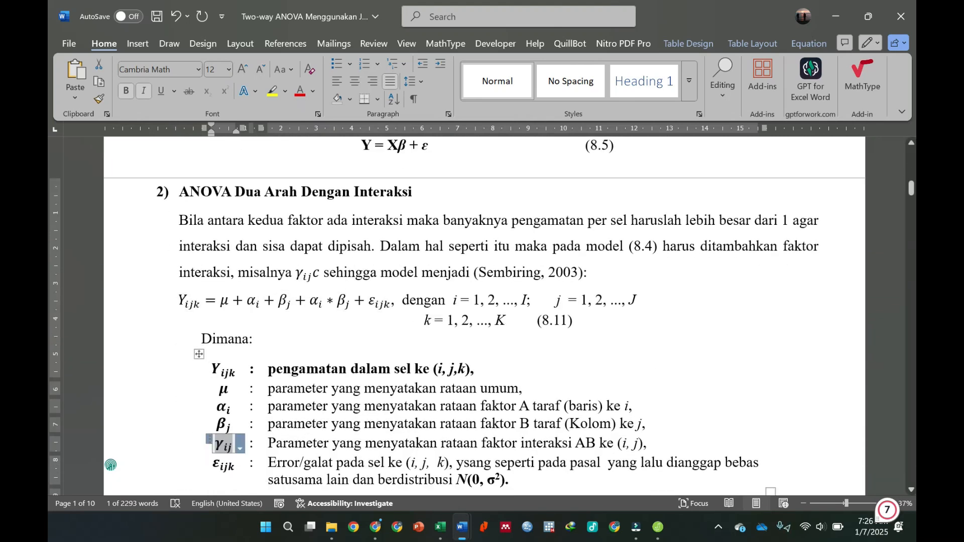
pyautogui.scroll(-2, 386, 287)
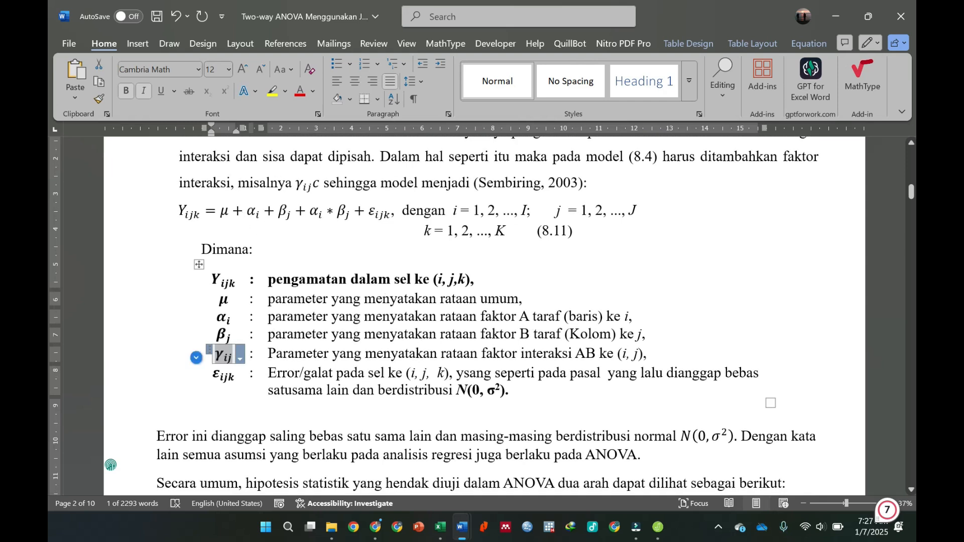
# Review model (8.4) and its βj parameter, marking the words "Tanpa Interaksi" in that section's heading
pyautogui.scroll(1, 522, 289)
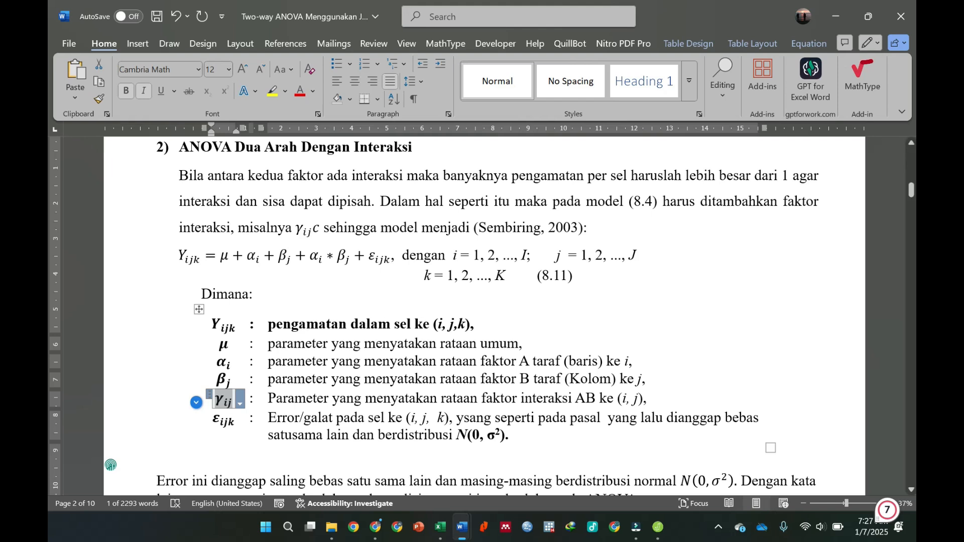
pyautogui.scroll(3, 484, 317)
pyautogui.scroll(10, 484, 316)
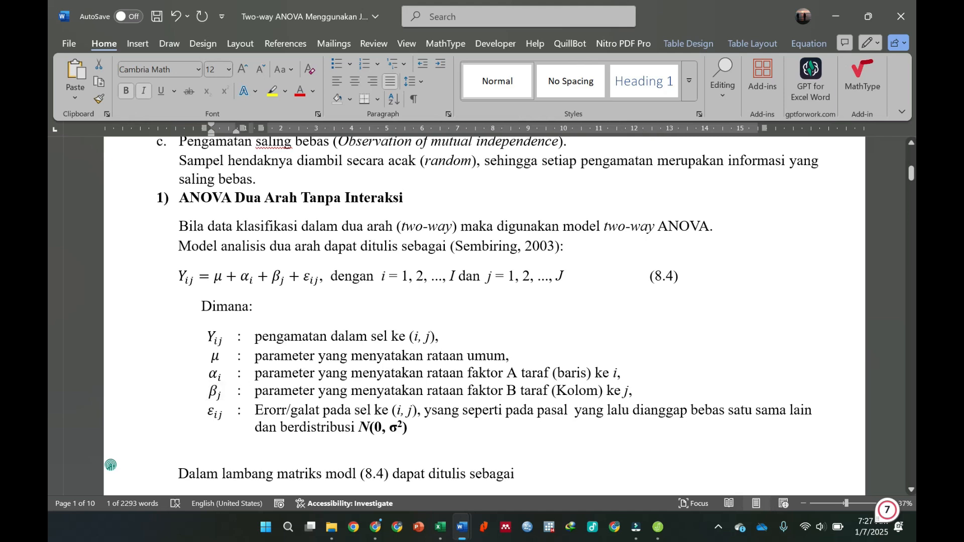
pyautogui.click(215, 390)
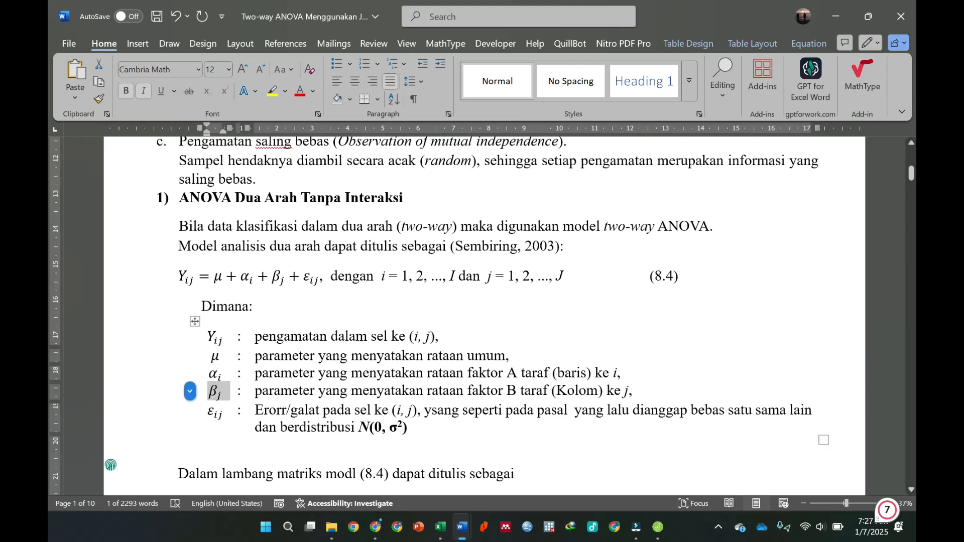
pyautogui.click(351, 197)
pyautogui.click(308, 207)
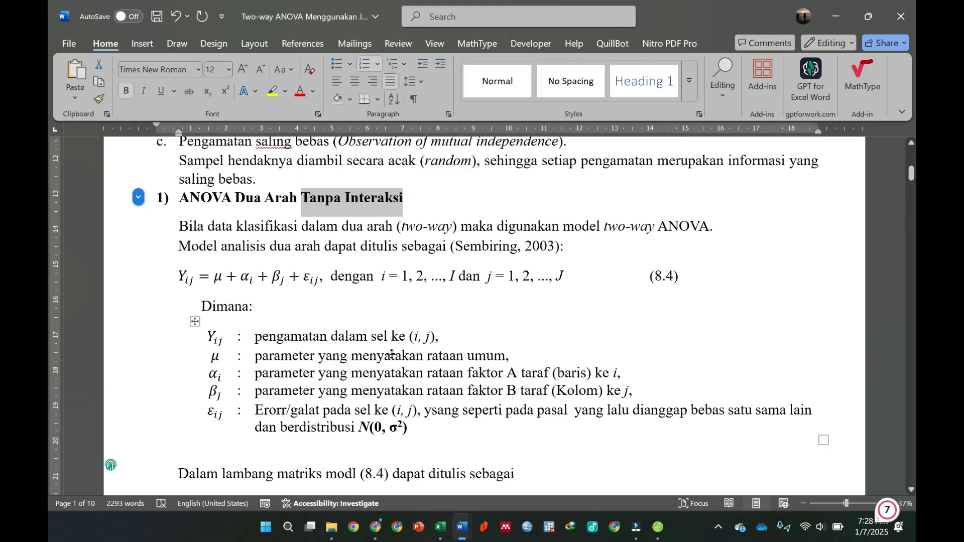
# Reread the section "ANOVA Dua Arah Dengan Interaksi" with equation (8.11) and its parameter definitions
pyautogui.scroll(-6, 391, 356)
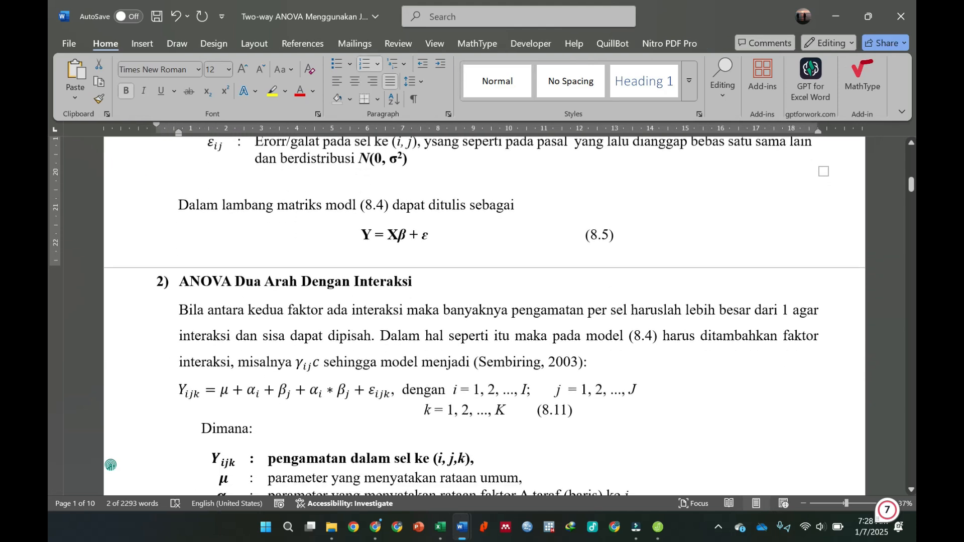
pyautogui.scroll(-2, 391, 356)
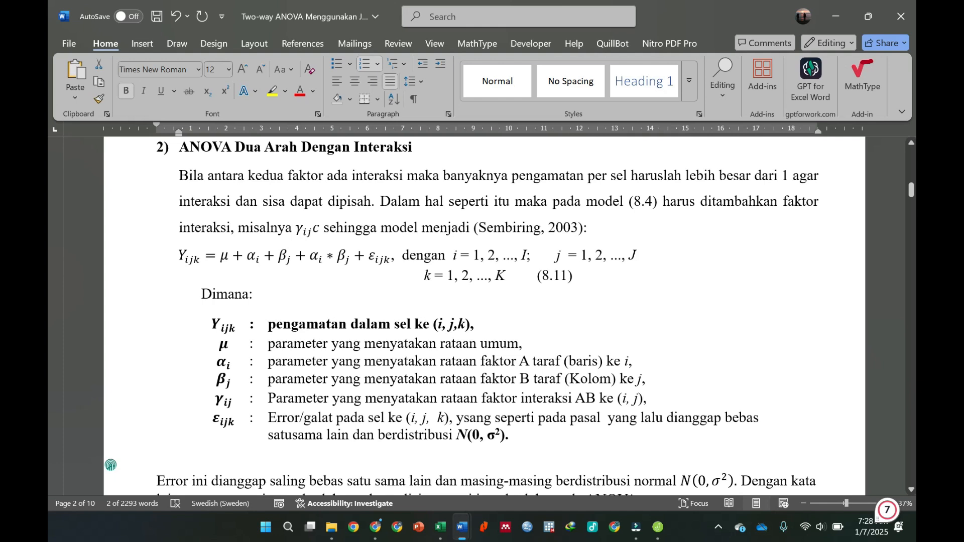
pyautogui.scroll(1, 458, 313)
pyautogui.click(110, 197)
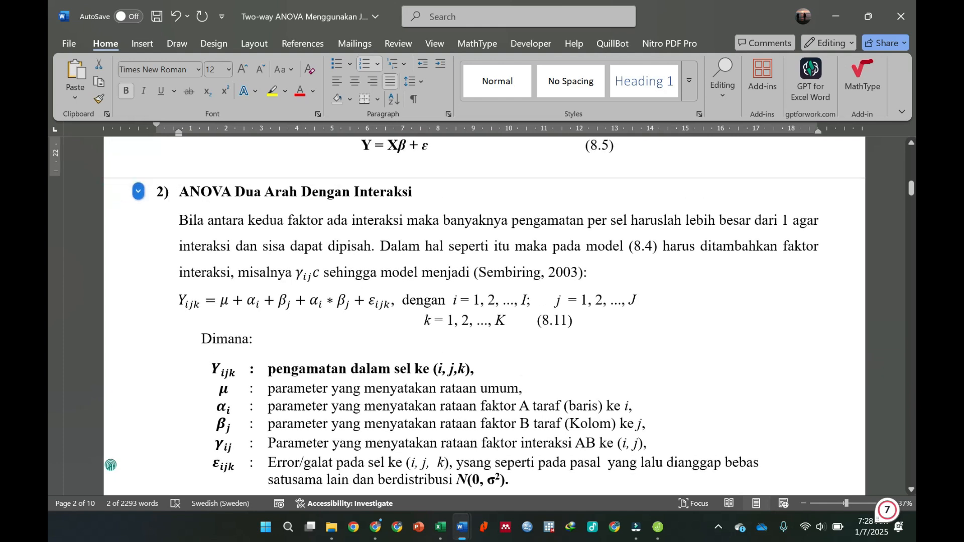
# Examine the two-way ANOVA hypotheses, marking main-effect pairs (1) and (2) together and interaction pair (3) separately
pyautogui.scroll(-7, 434, 309)
pyautogui.click(276, 280)
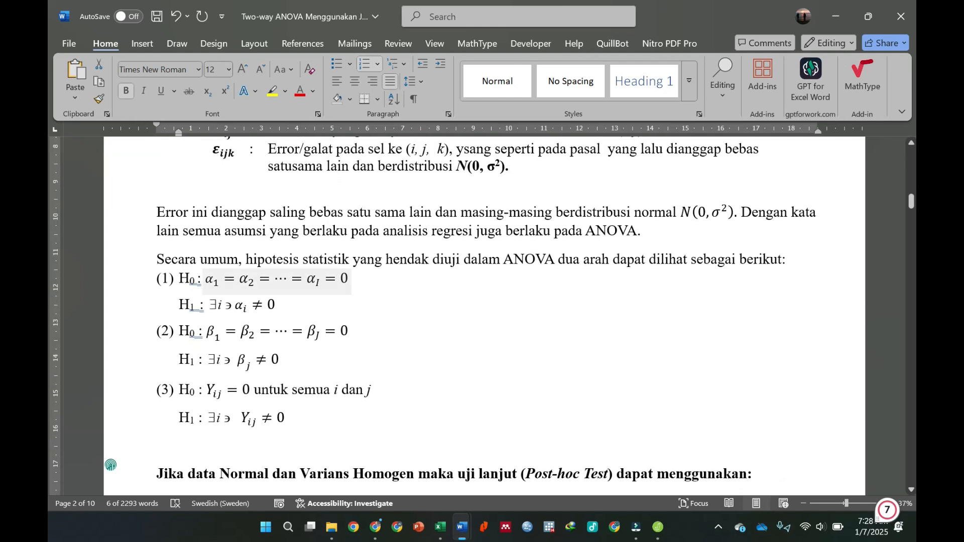
pyautogui.moveTo(125, 284); pyautogui.dragTo(289, 365)
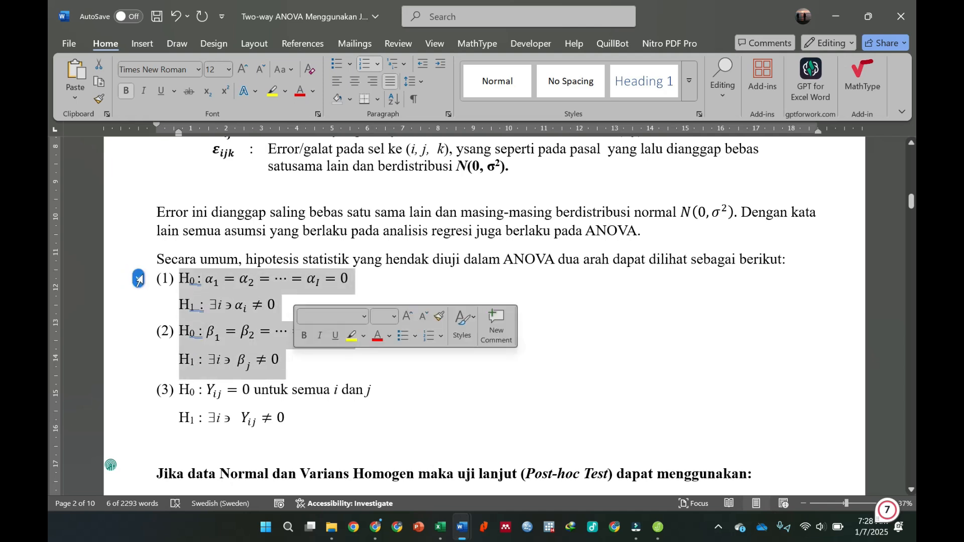
pyautogui.click(138, 279)
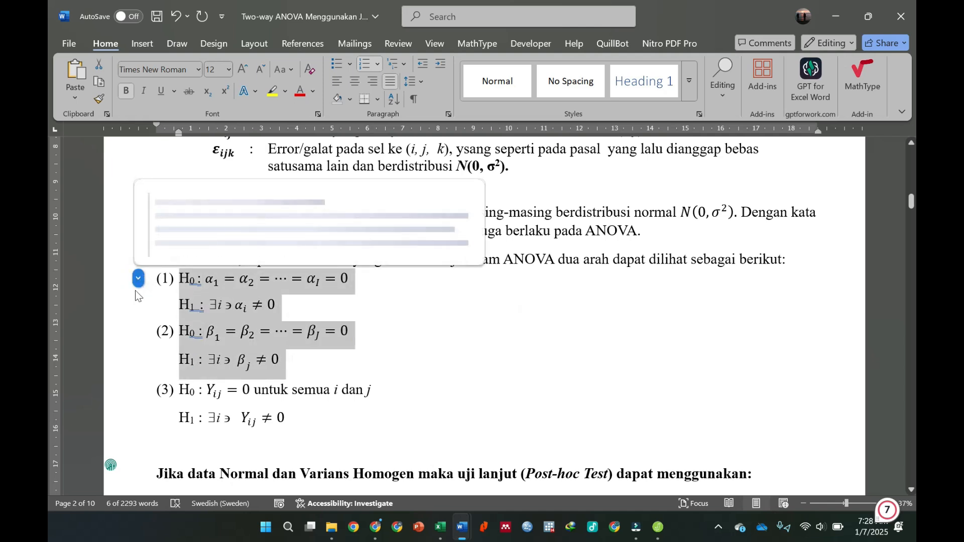
pyautogui.click(385, 301)
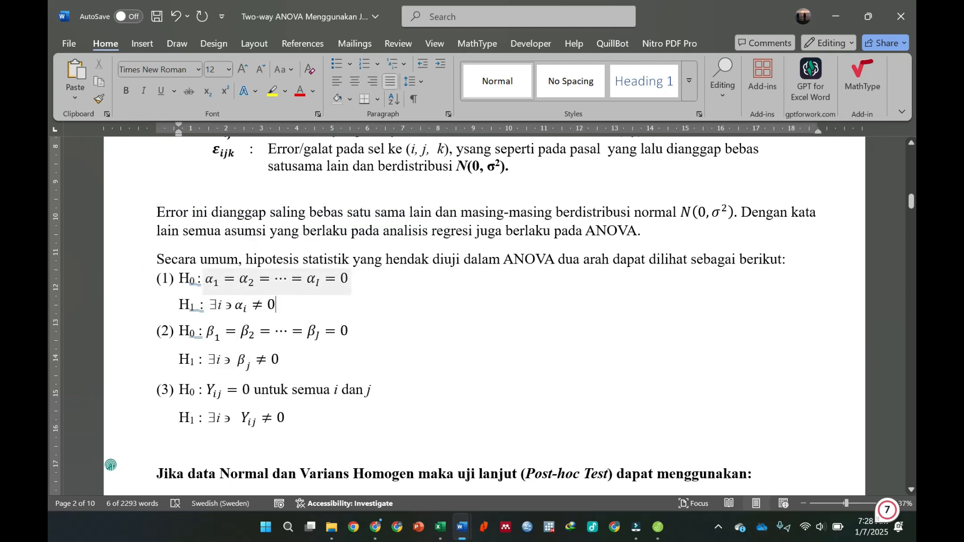
pyautogui.moveTo(138, 419); pyautogui.dragTo(138, 389)
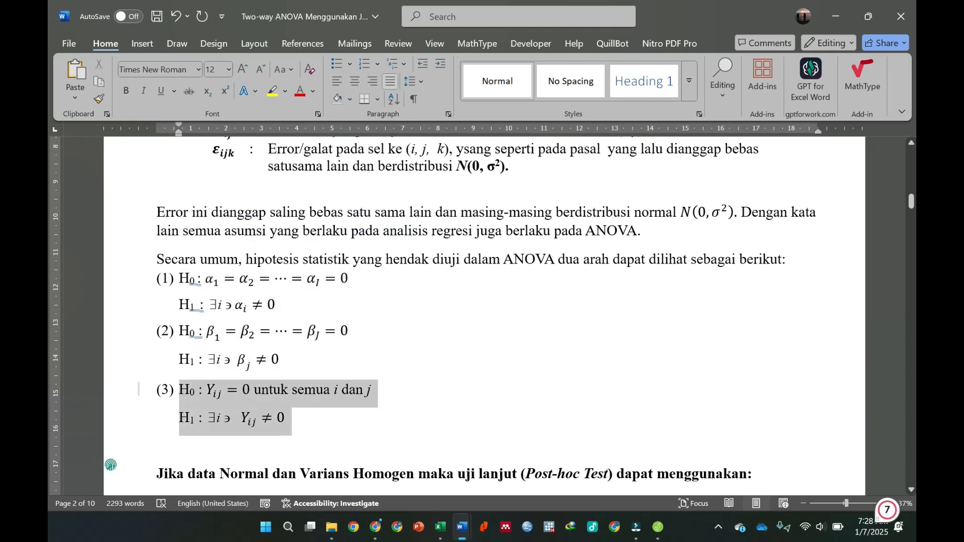
# Read the statistical hypotheses line by line, from H0 and H1 for α through β to the interaction H0
pyautogui.click(126, 278)
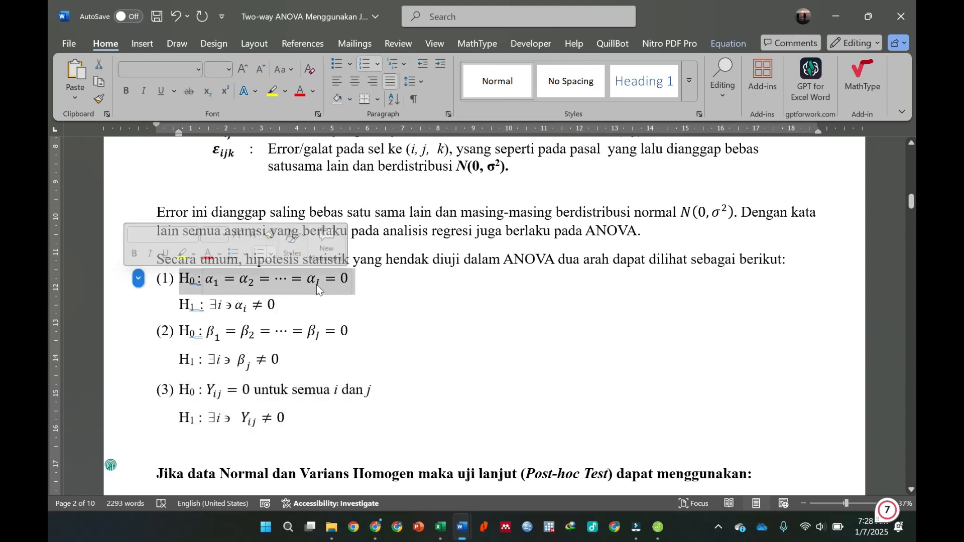
pyautogui.click(370, 275)
pyautogui.click(129, 289)
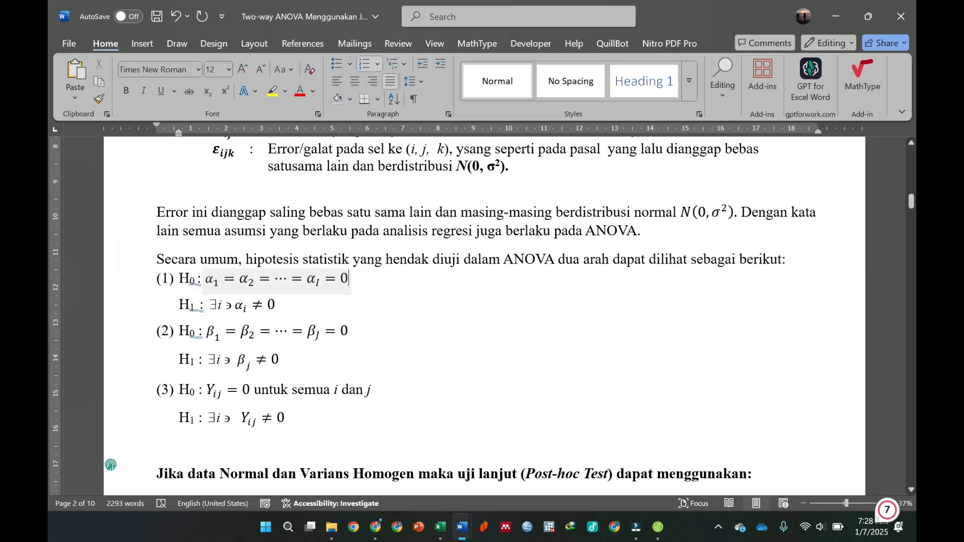
pyautogui.click(129, 286)
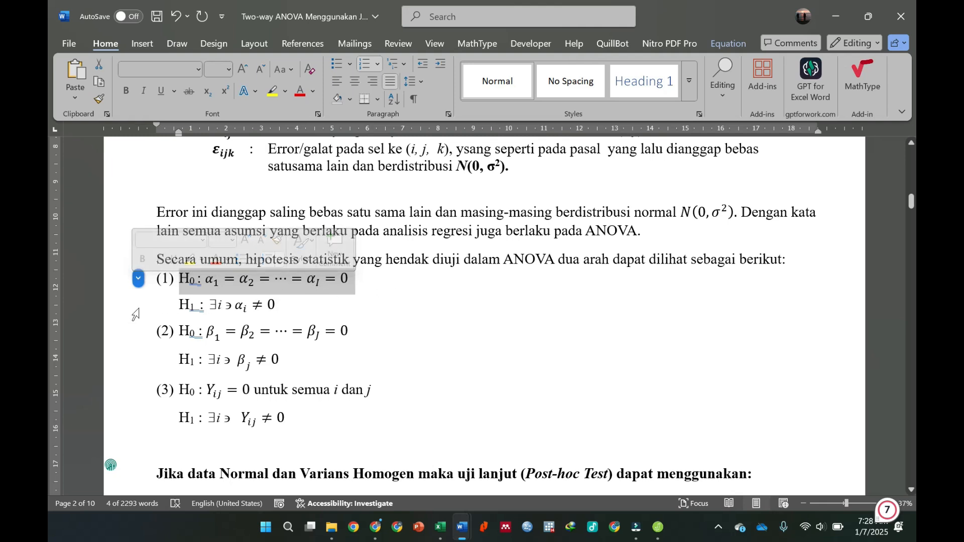
pyautogui.click(136, 311)
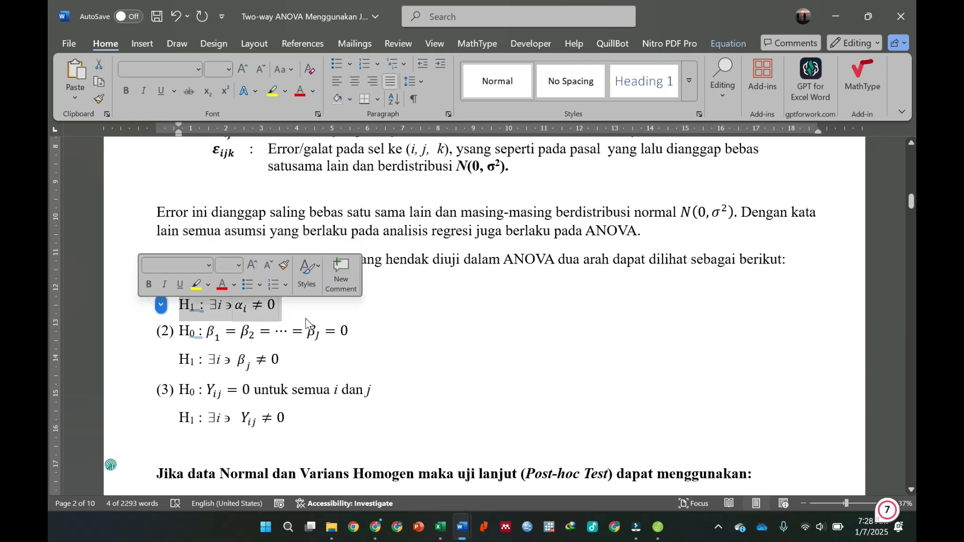
pyautogui.click(107, 339)
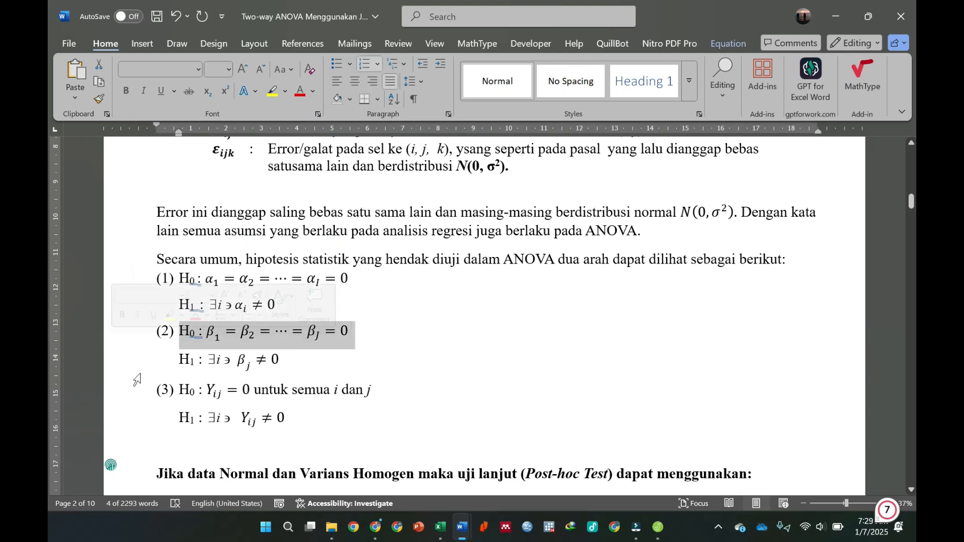
pyautogui.click(130, 399)
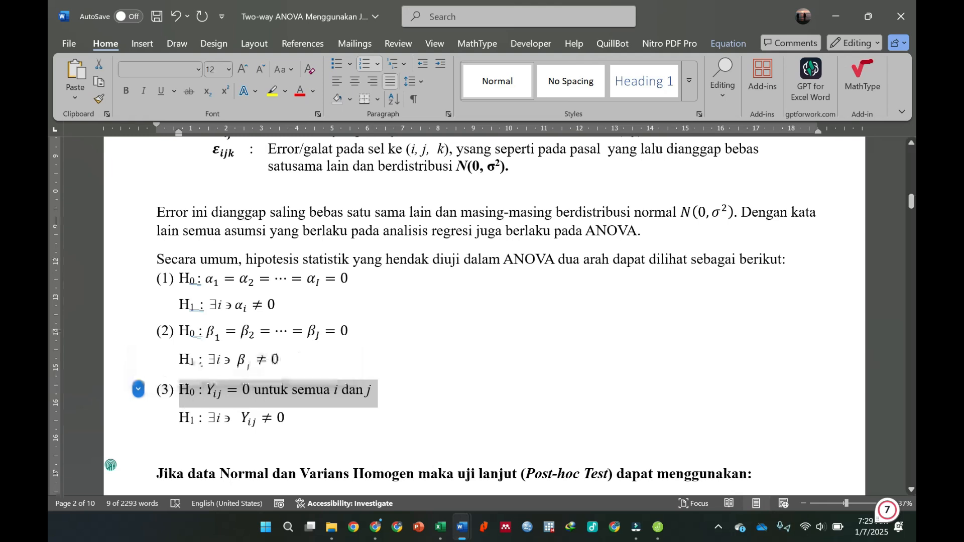
# Switch to the Excel data workbook and go to the beginning of the 2-Way ANOVA sheet
pyautogui.scroll(20, 484, 316)
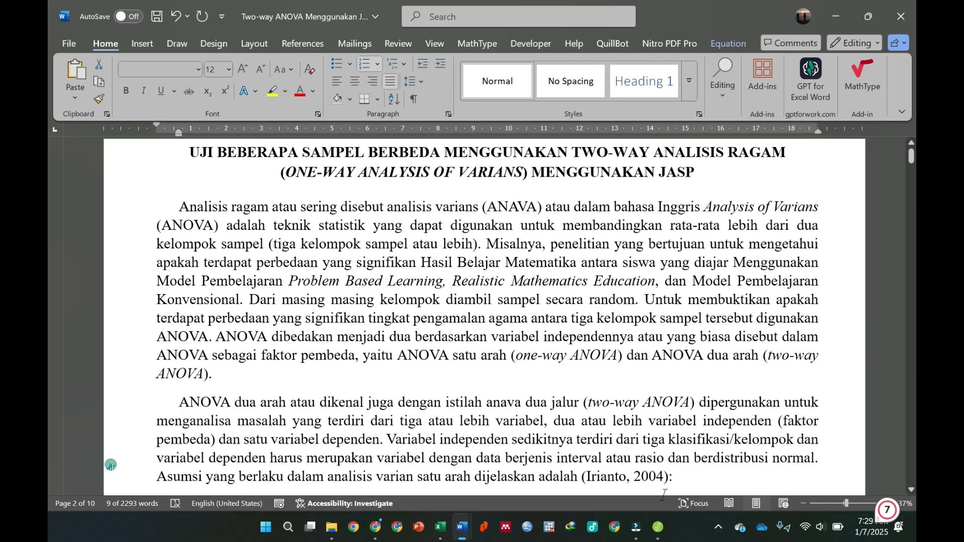
pyautogui.click(442, 526)
pyautogui.scroll(20, 424, 400)
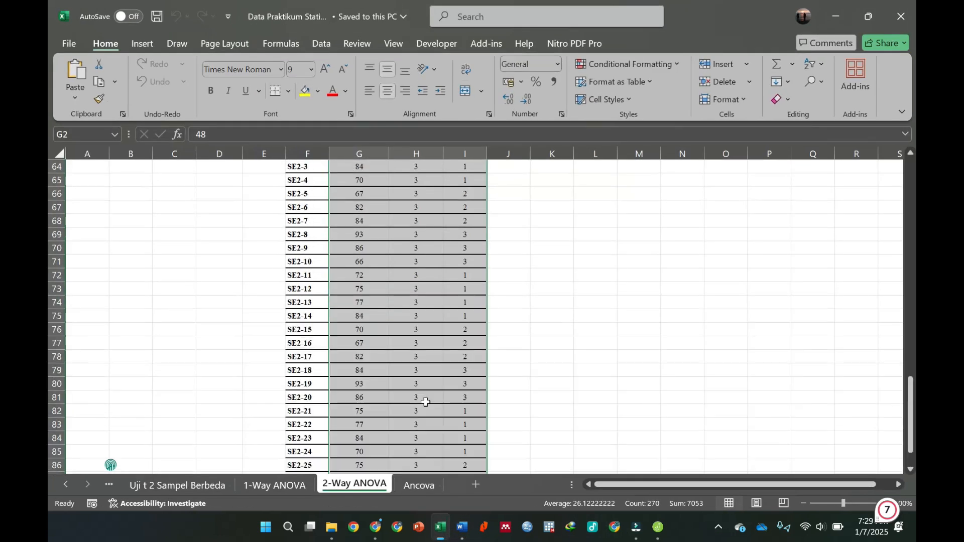
# Examine the Model Pembelajaran (A) factor and its Inquiry, Jigsaw and PjBL groups in the data table
pyautogui.click(100, 191)
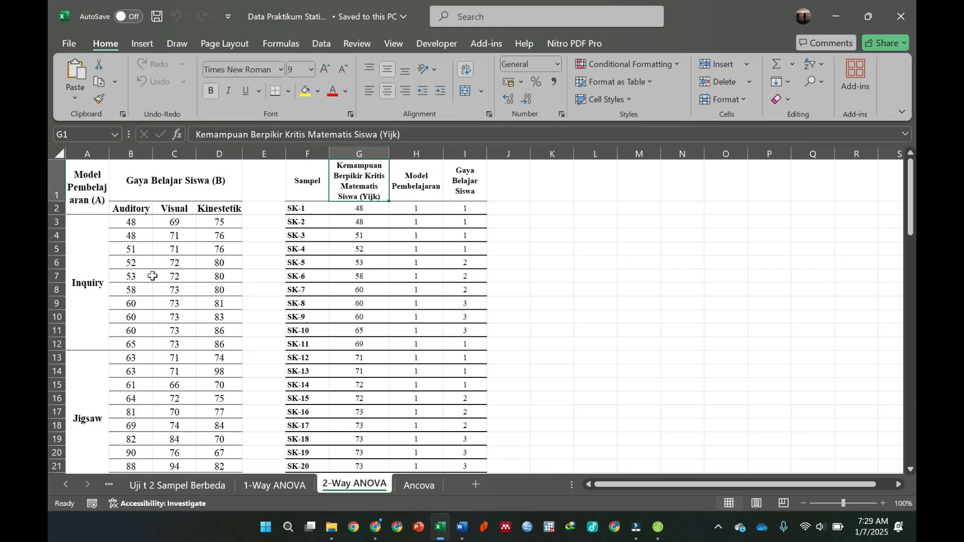
pyautogui.click(95, 186)
pyautogui.click(92, 265)
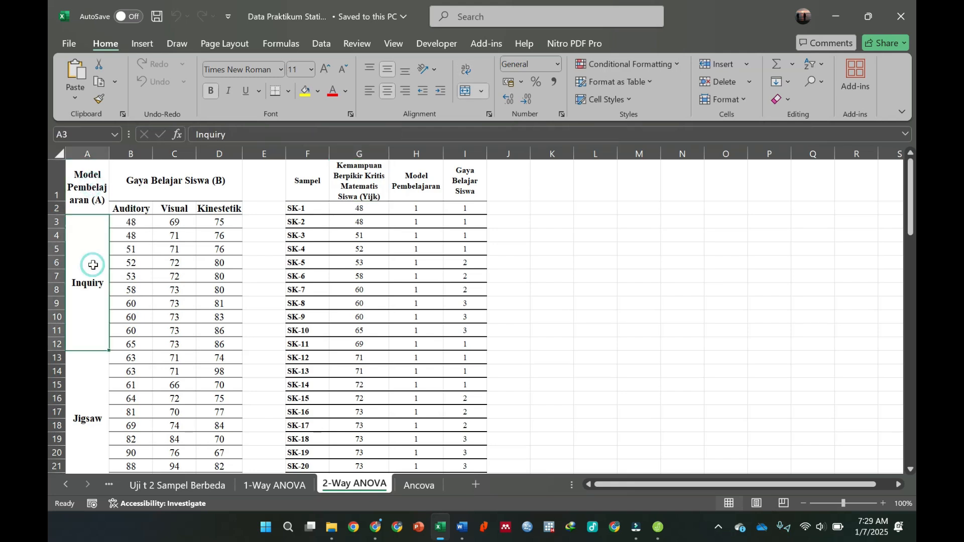
pyautogui.scroll(-2, 93, 271)
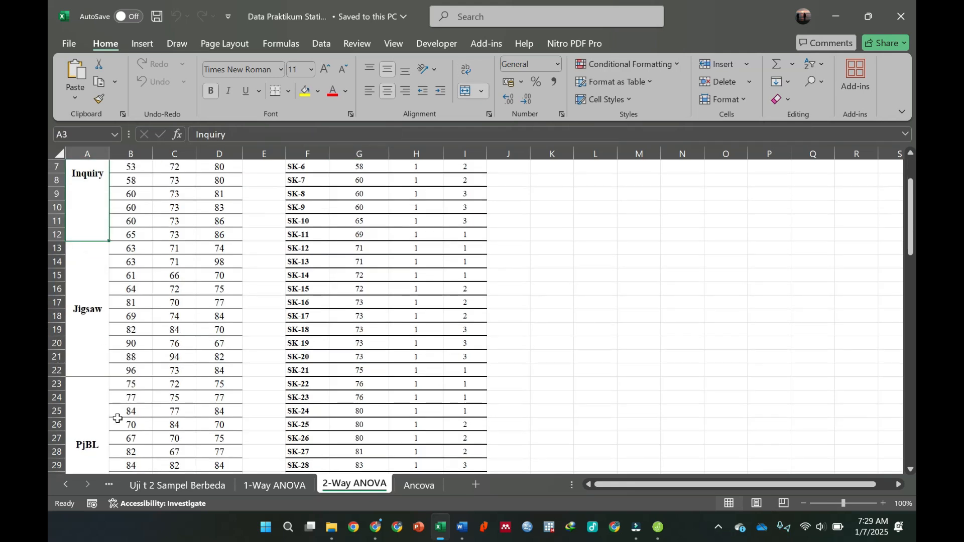
pyautogui.scroll(2, 110, 404)
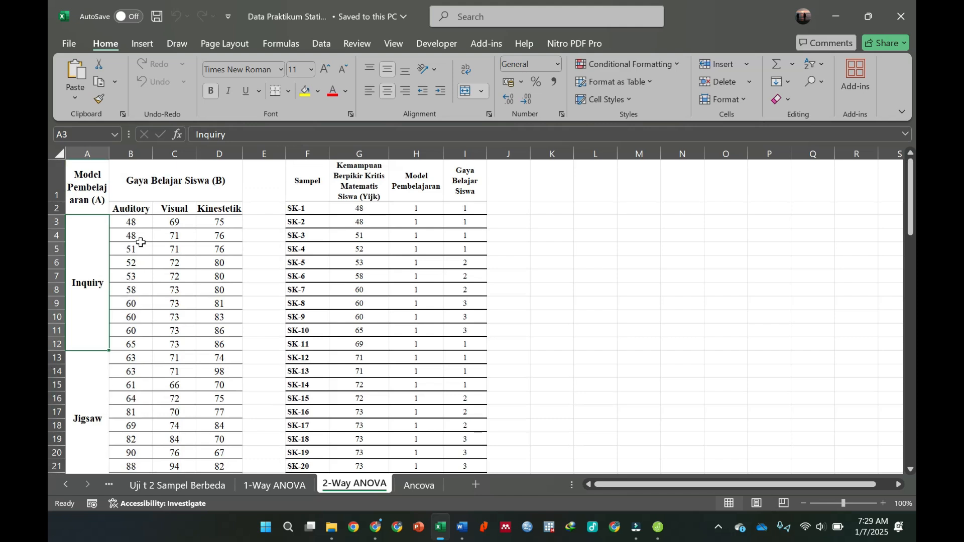
# Inspect the Gaya Belajar Siswa (B) levels Auditory, Visual and Kinestetik alongside the Model Pembelajaran (A) column
pyautogui.click(141, 207)
pyautogui.click(171, 209)
pyautogui.click(211, 207)
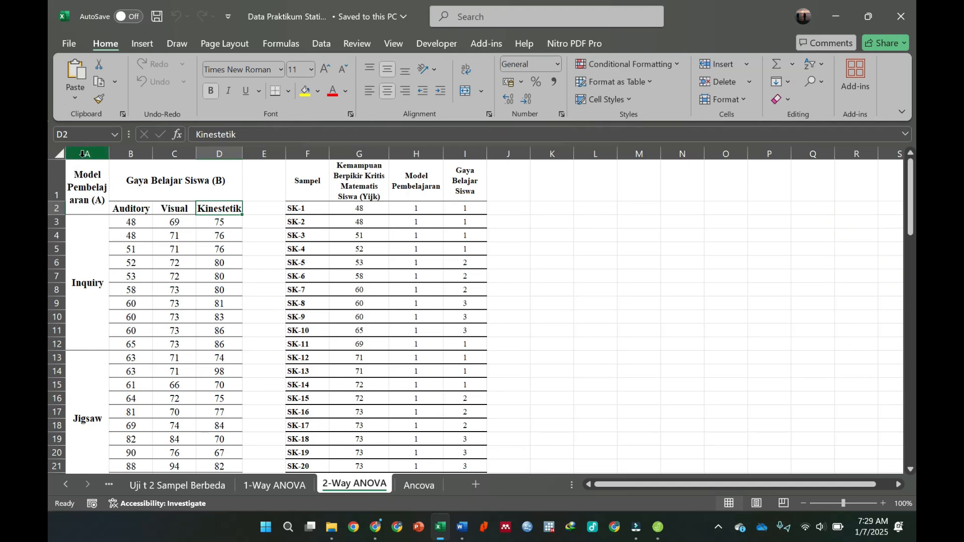
pyautogui.click(83, 154)
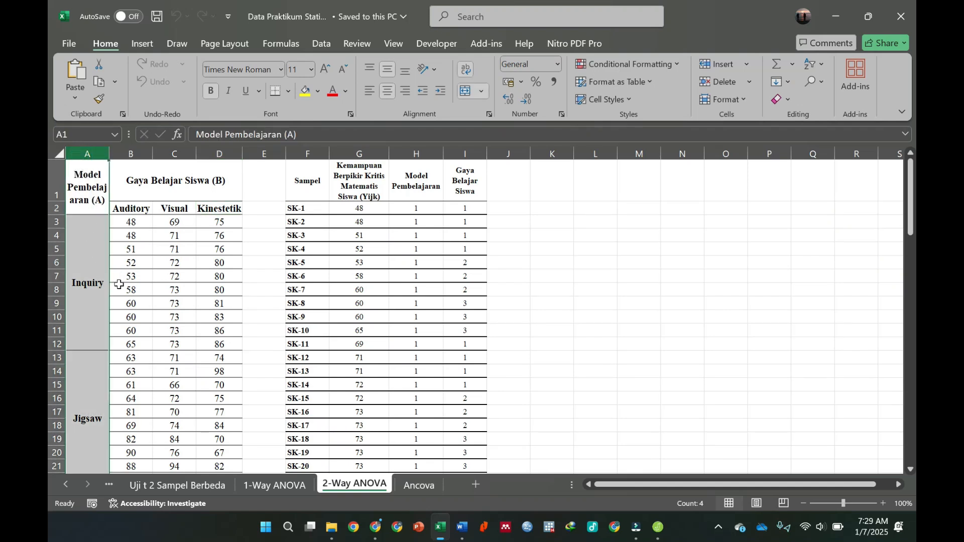
pyautogui.click(122, 182)
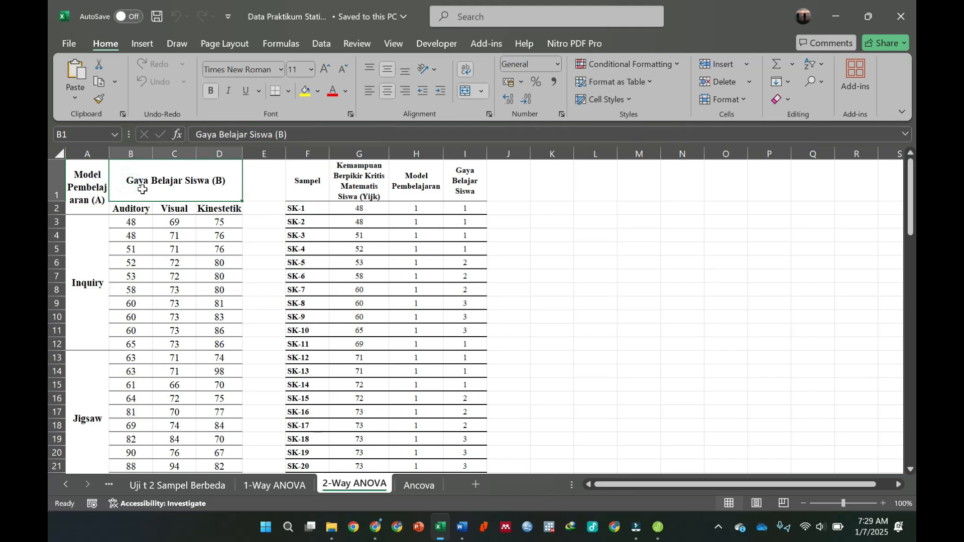
pyautogui.moveTo(142, 189); pyautogui.dragTo(146, 206)
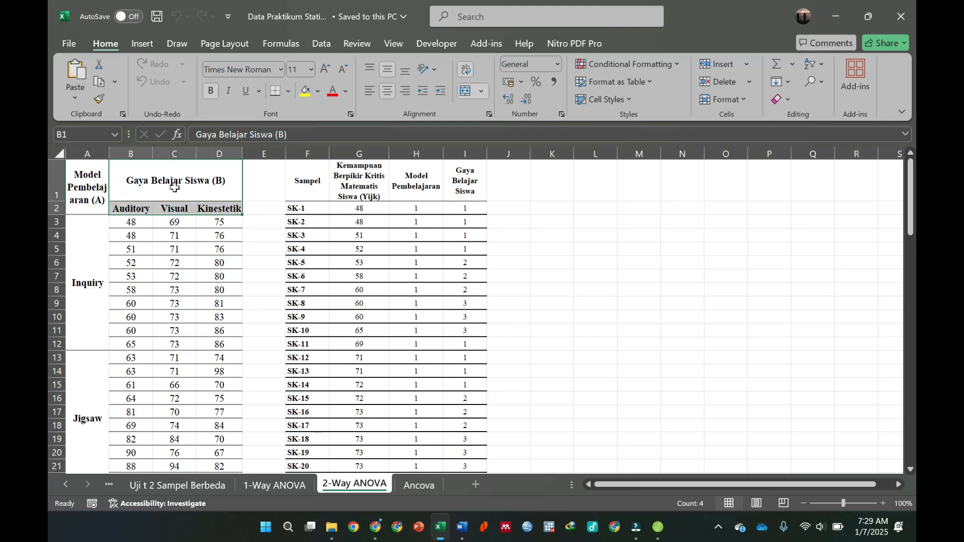
# Compare the Model Pembelajaran (A) column with the Gaya Belajar Siswa (B) header and its Auditory level
pyautogui.click(91, 153)
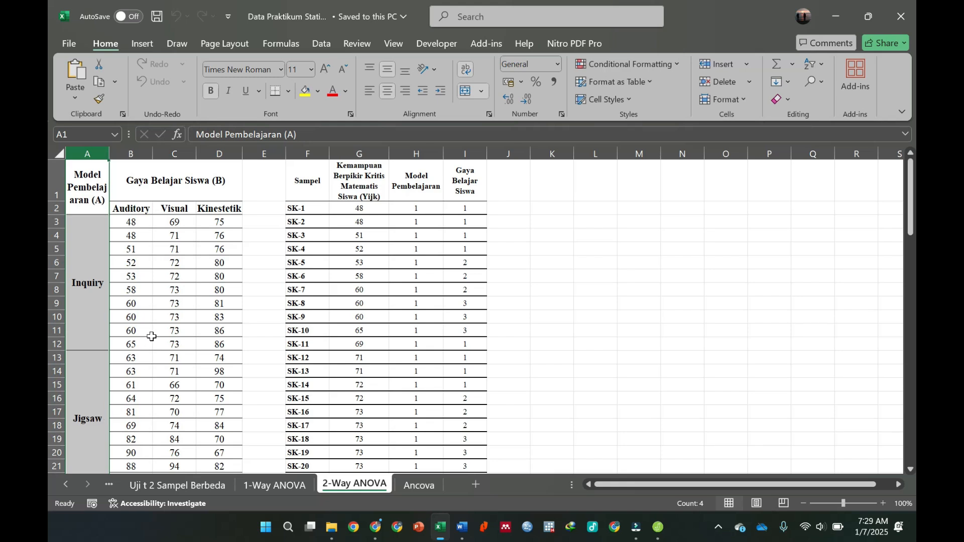
pyautogui.click(156, 194)
pyautogui.click(145, 212)
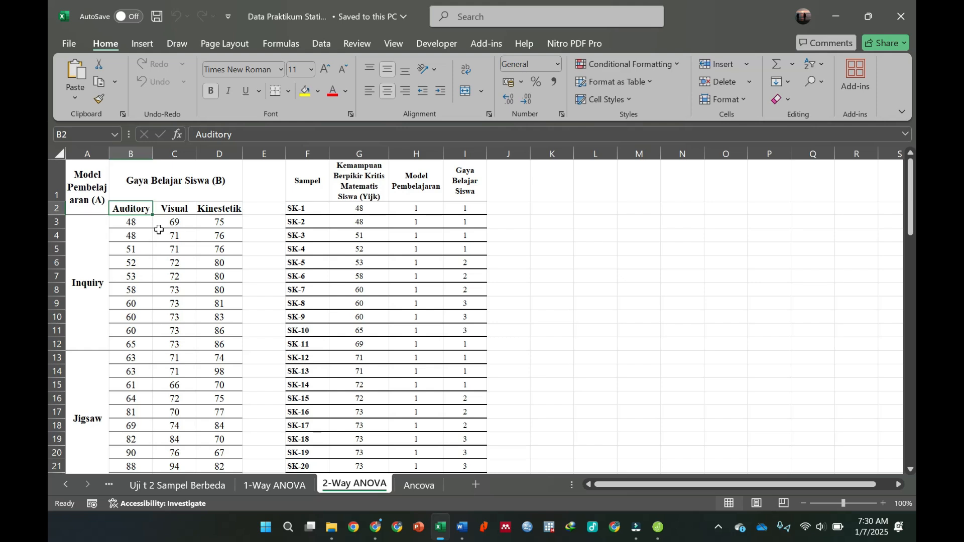
# Examine the stacked table from sample SK-1 down through the SE1 and SE2 rows, including scores and the model and learning style codes
pyautogui.click(305, 207)
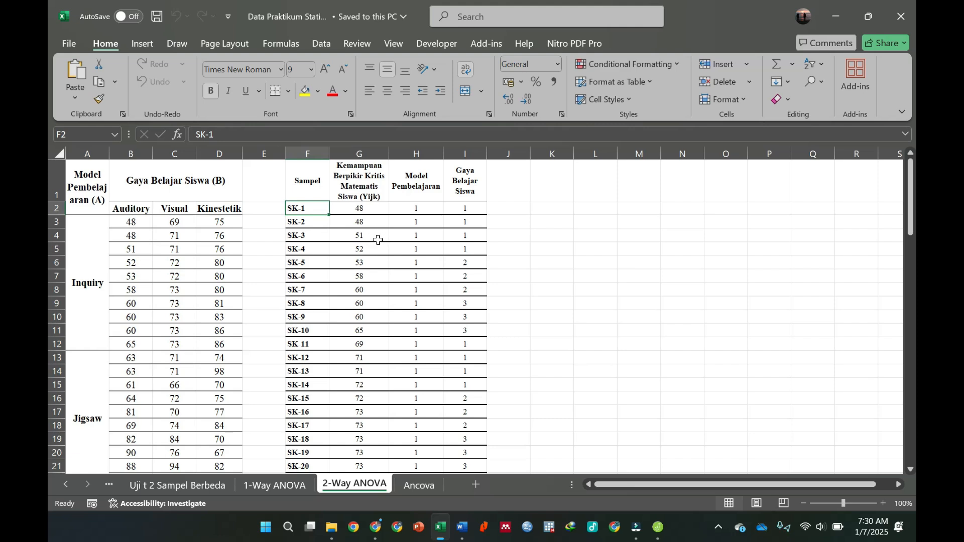
pyautogui.click(368, 207)
pyautogui.scroll(-4, 464, 309)
pyautogui.scroll(4, 462, 316)
pyautogui.scroll(-4, 415, 247)
pyautogui.scroll(4, 411, 178)
pyautogui.scroll(-3, 410, 191)
pyautogui.scroll(-1, 408, 209)
pyautogui.scroll(4, 409, 236)
pyautogui.scroll(-4, 408, 243)
pyautogui.scroll(-5, 412, 241)
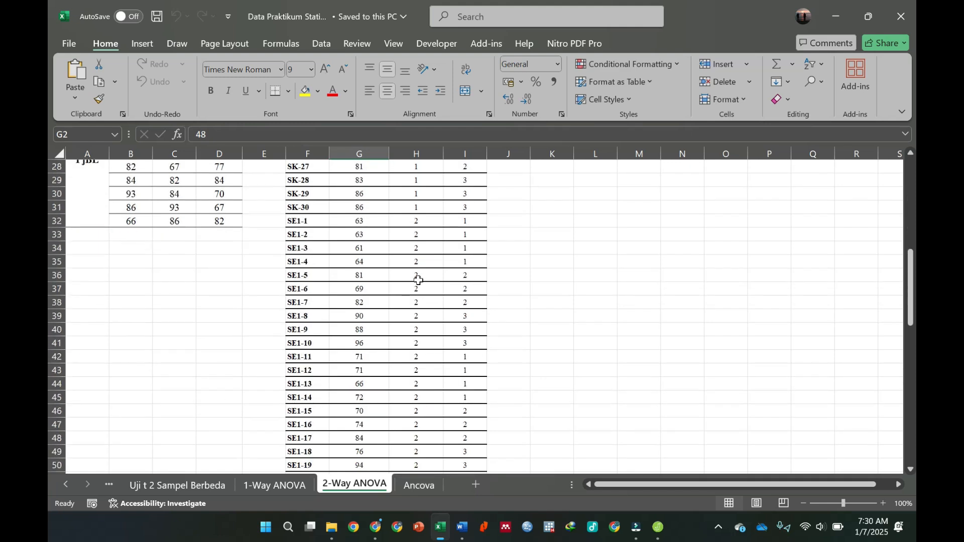
pyautogui.scroll(-5, 416, 278)
pyautogui.scroll(-4, 418, 281)
pyautogui.scroll(17, 421, 351)
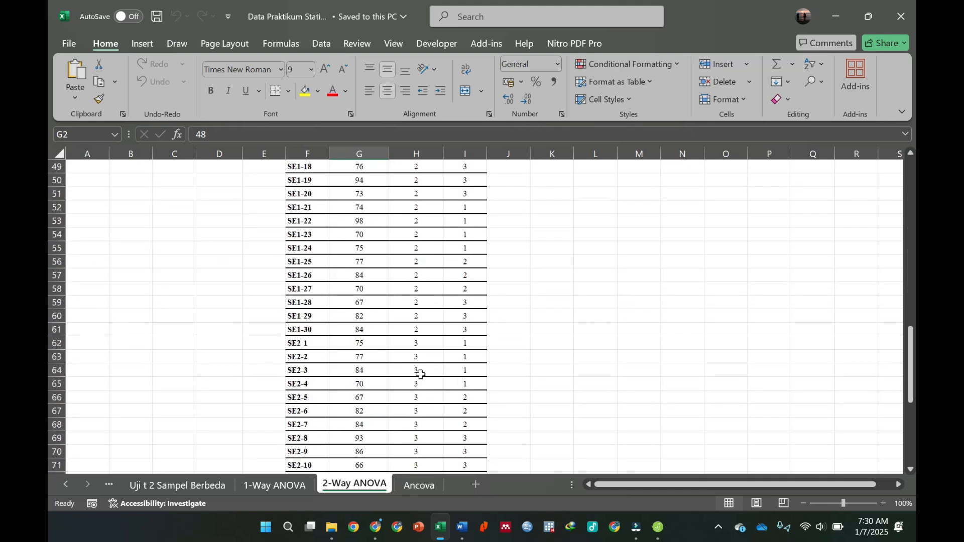
pyautogui.scroll(1, 423, 367)
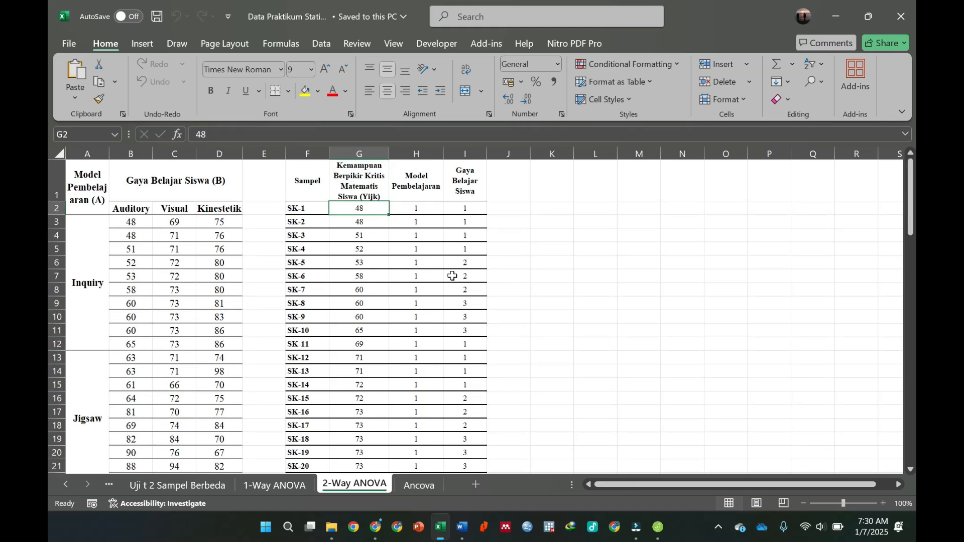
# Copy the score, Model Pembelajaran and Gaya Belajar Siswa data in G2:I91, without the headers
pyautogui.scroll(-20, 437, 259)
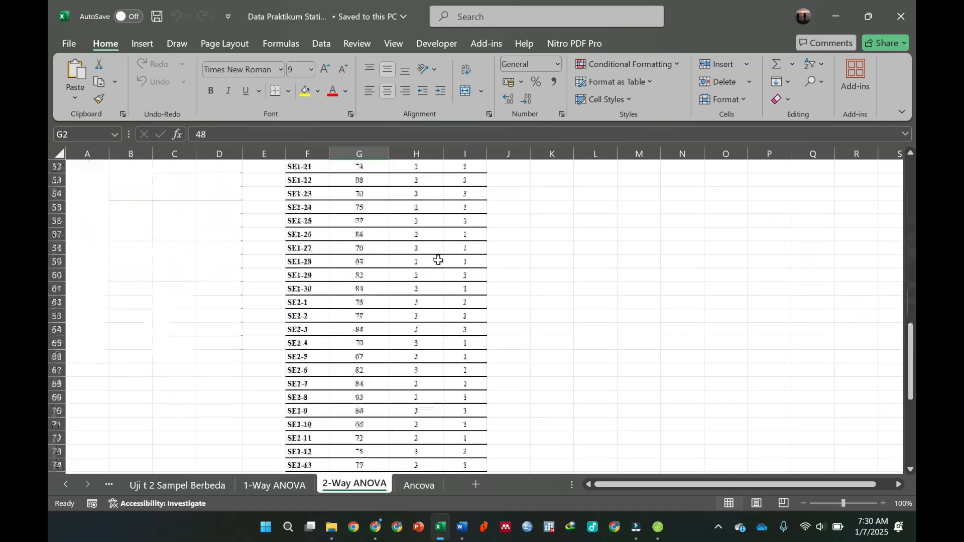
pyautogui.keyDown('shift'); pyautogui.click(465, 329); pyautogui.keyUp('shift')
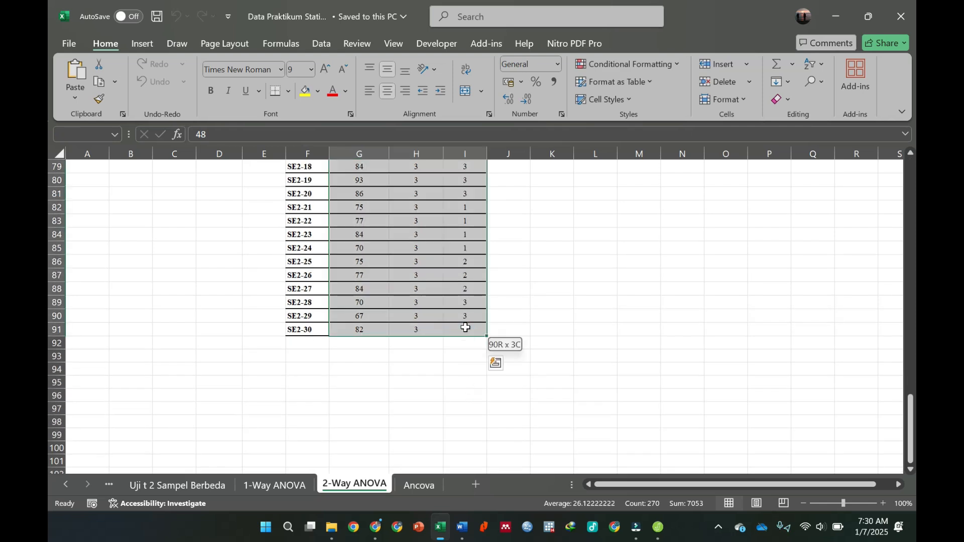
pyautogui.rightClick(424, 235)
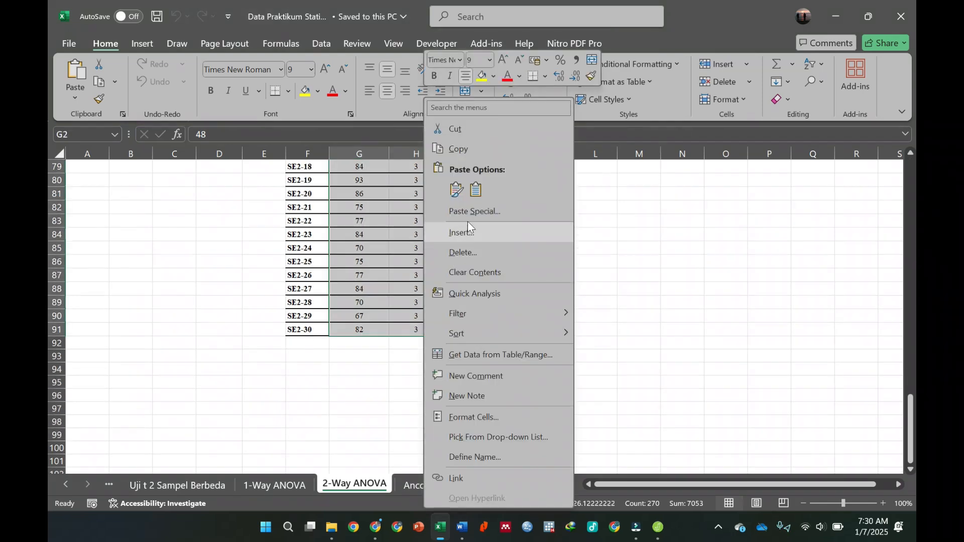
pyautogui.click(467, 150)
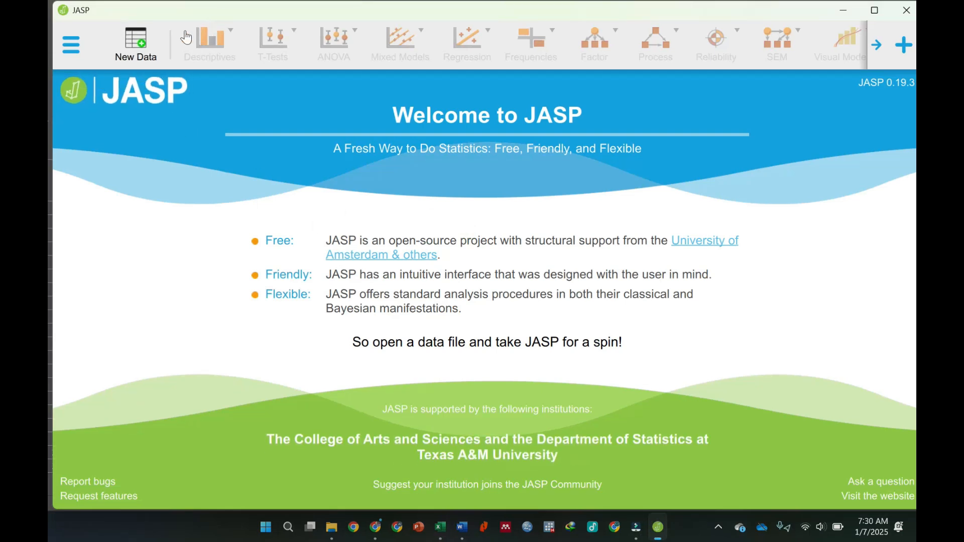
# Switch to JASP, create a new data set and paste the copied data starting at the first cell
pyautogui.click(134, 44)
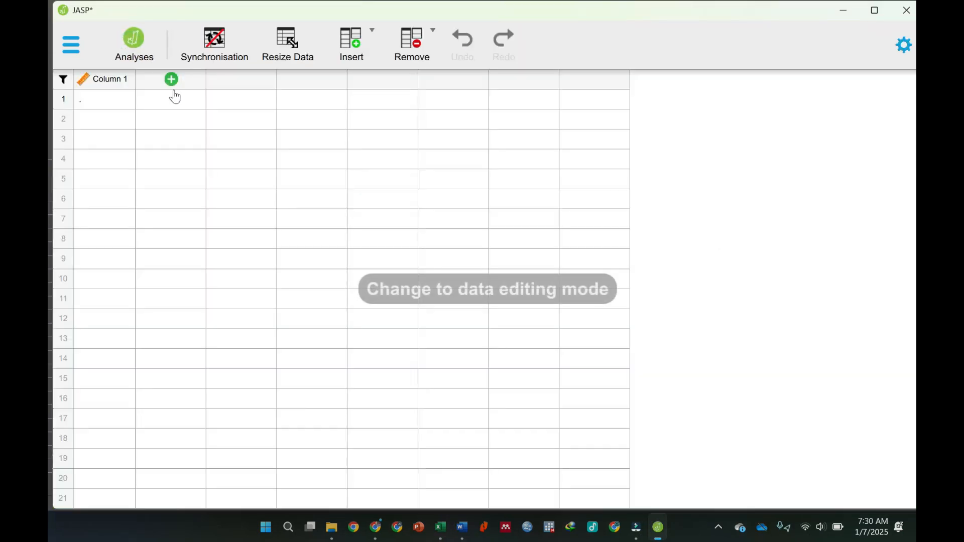
pyautogui.click(109, 105)
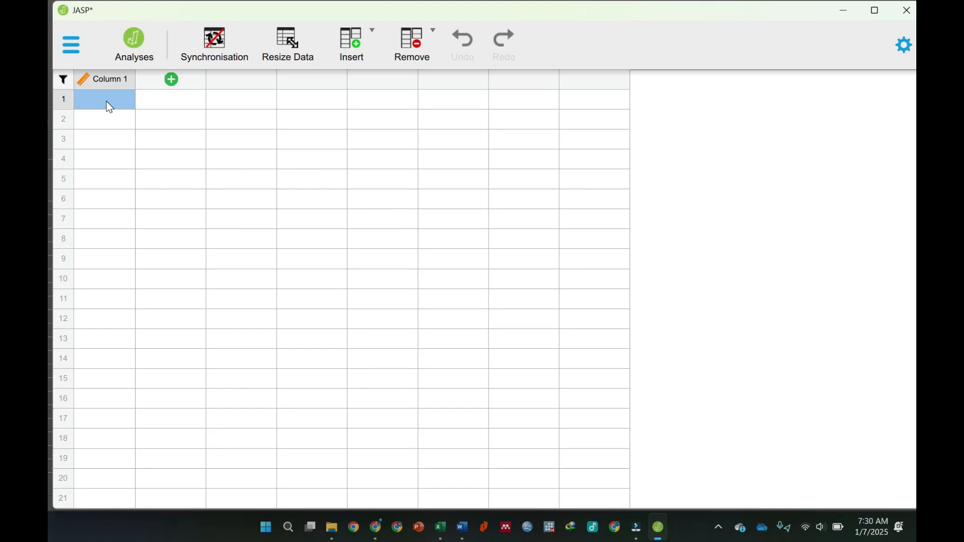
pyautogui.rightClick(110, 107)
pyautogui.click(140, 161)
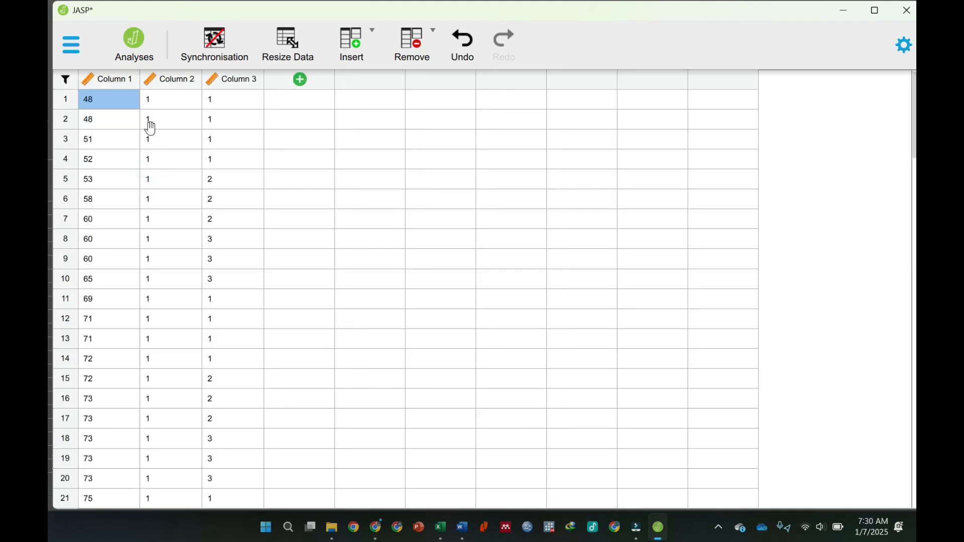
# Rename Column 1 as KBKM Siswa
pyautogui.click(107, 80)
pyautogui.doubleClick(108, 79)
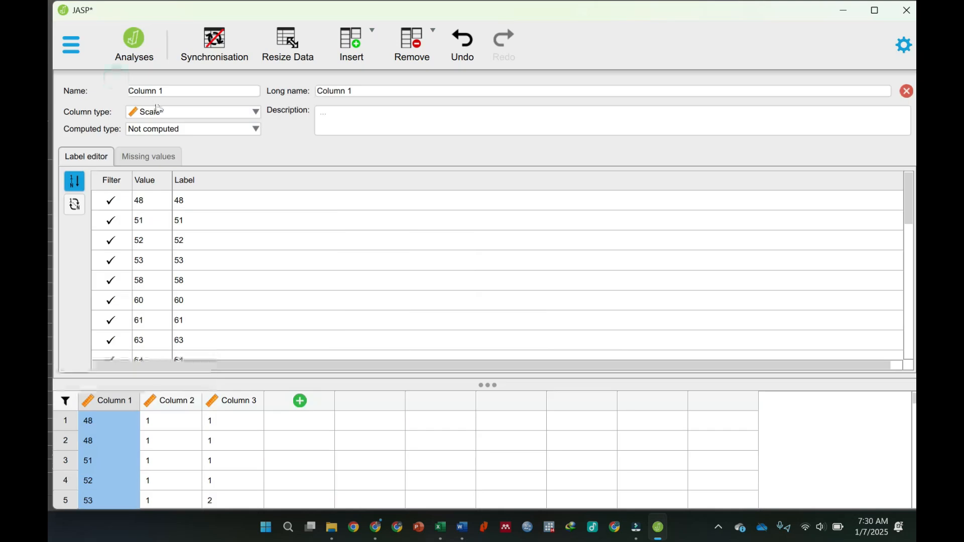
pyautogui.tripleClick(183, 90)
pyautogui.write('KBKM Siswa')
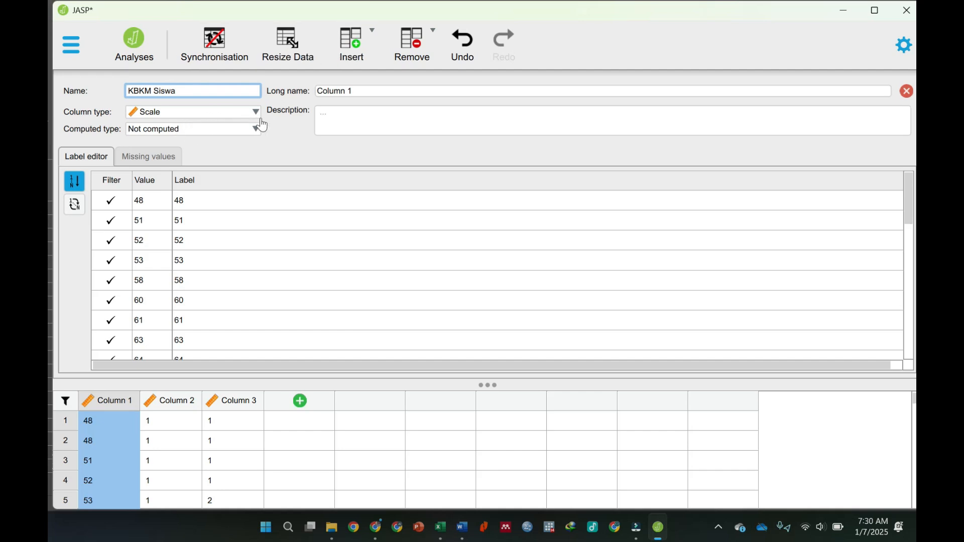
pyautogui.click(371, 95)
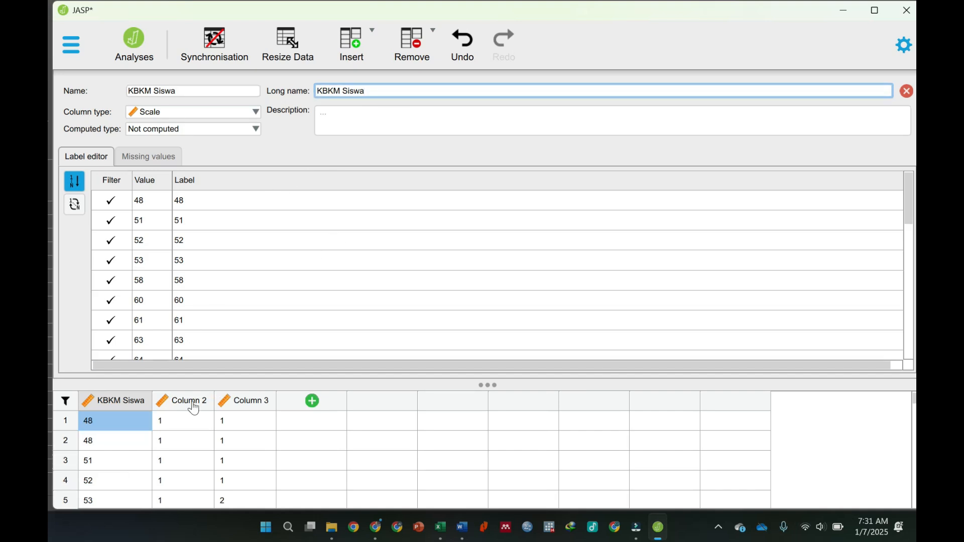
# Rename Column 2 as Model Pembelajaran and set its column type to Nominal
pyautogui.click(194, 401)
pyautogui.click(182, 92)
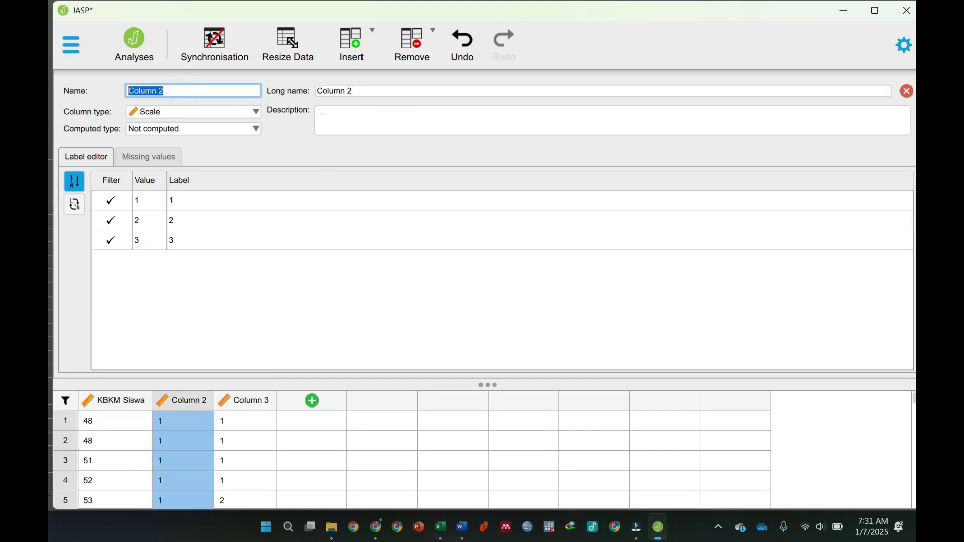
pyautogui.write('Model Pembelajara')
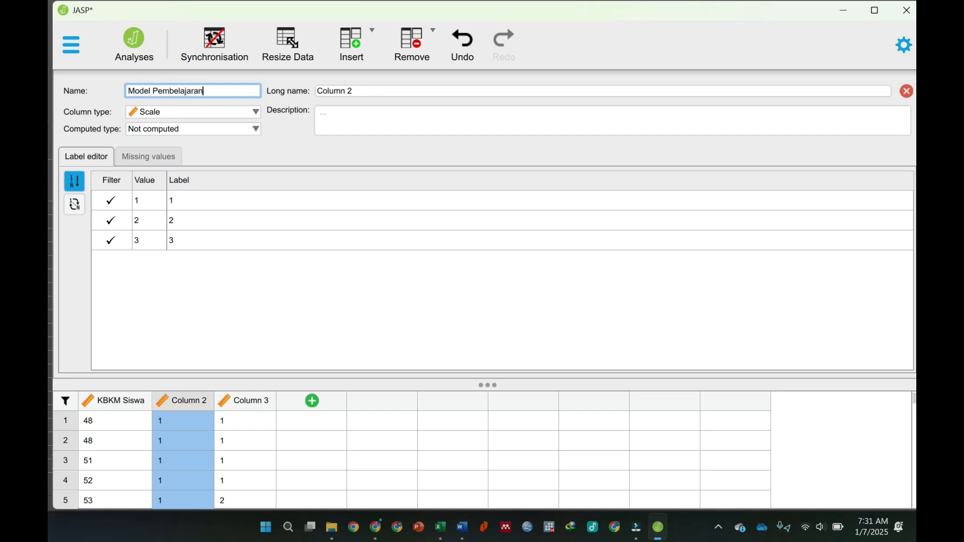
pyautogui.click(203, 110)
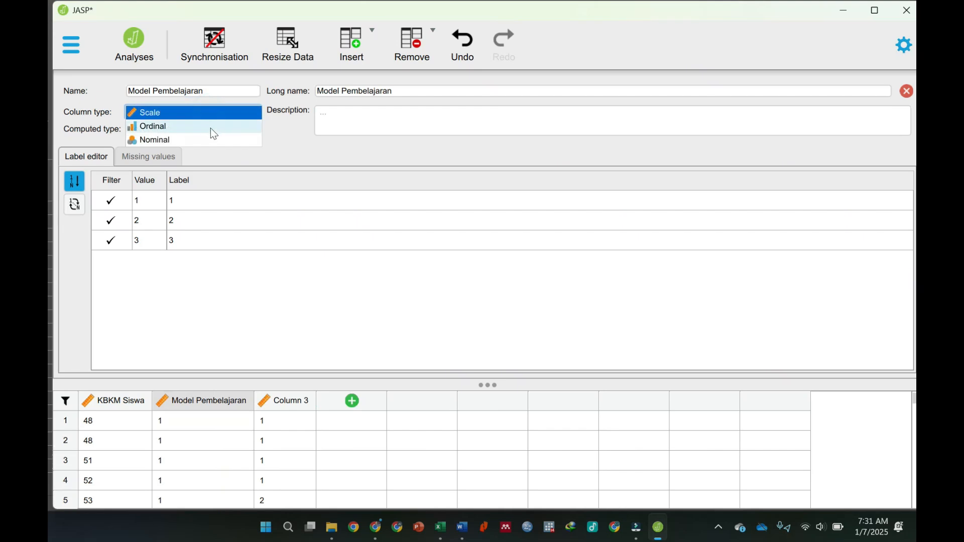
pyautogui.click(217, 143)
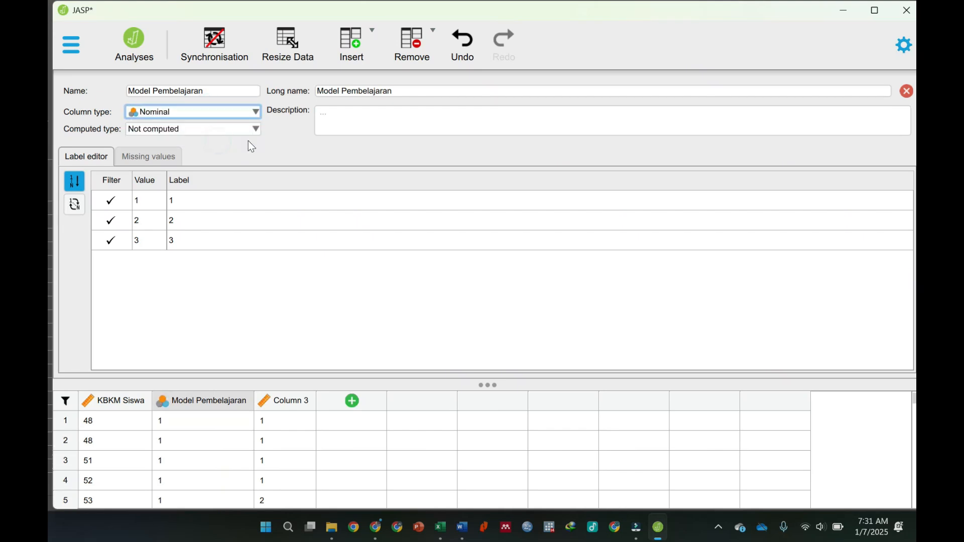
# Label the Model Pembelajaran values 1, 2 and 3 as Inquiry, Jigsaw and PjBL
pyautogui.click(221, 200)
pyautogui.click(222, 200)
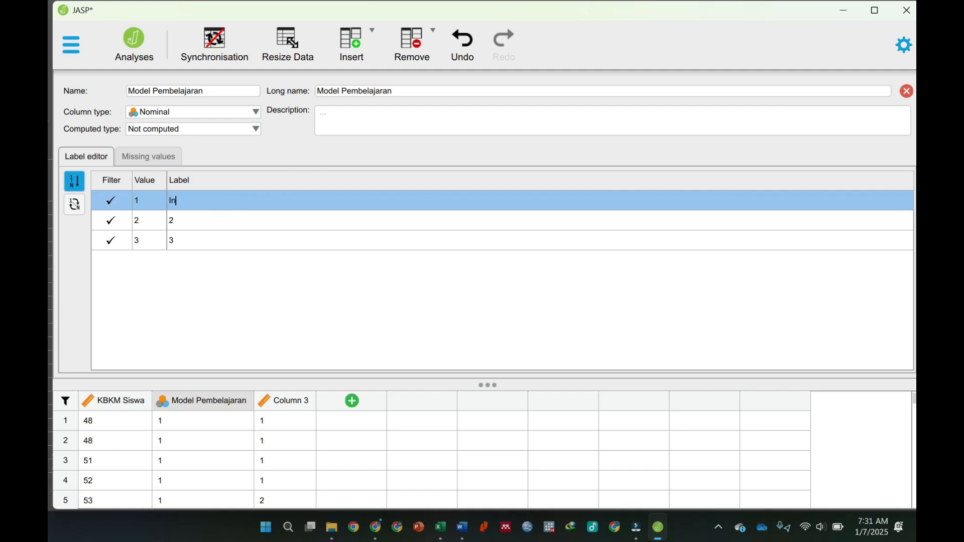
pyautogui.press('Return')
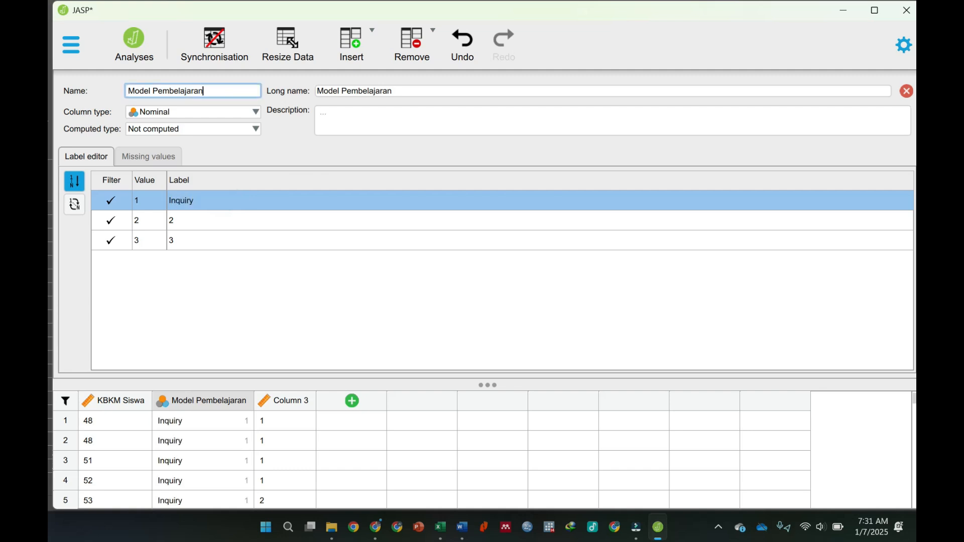
pyautogui.click(200, 222)
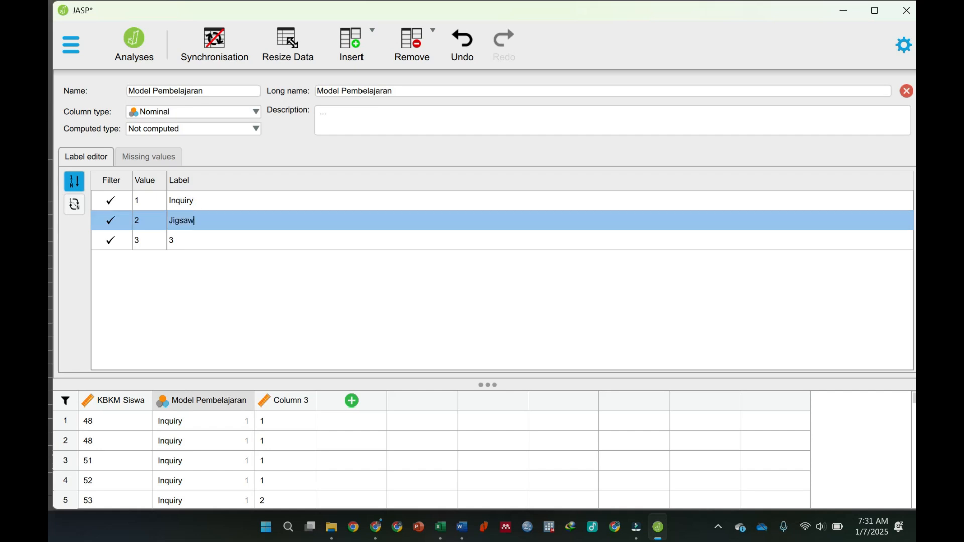
pyautogui.click(204, 236)
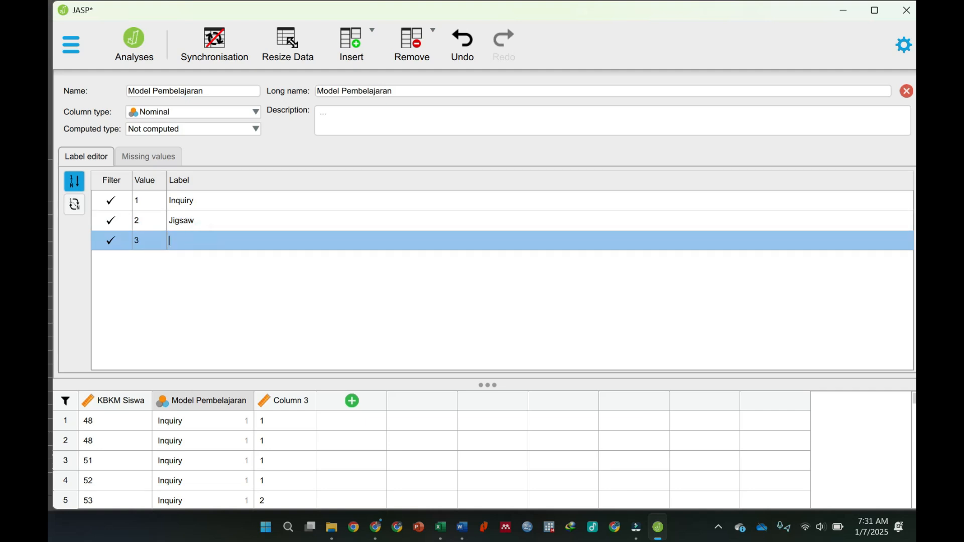
pyautogui.write('PjBL')
# Rename Column 3 as Gaya Belajar and set its column type to Nominal
pyautogui.click(277, 405)
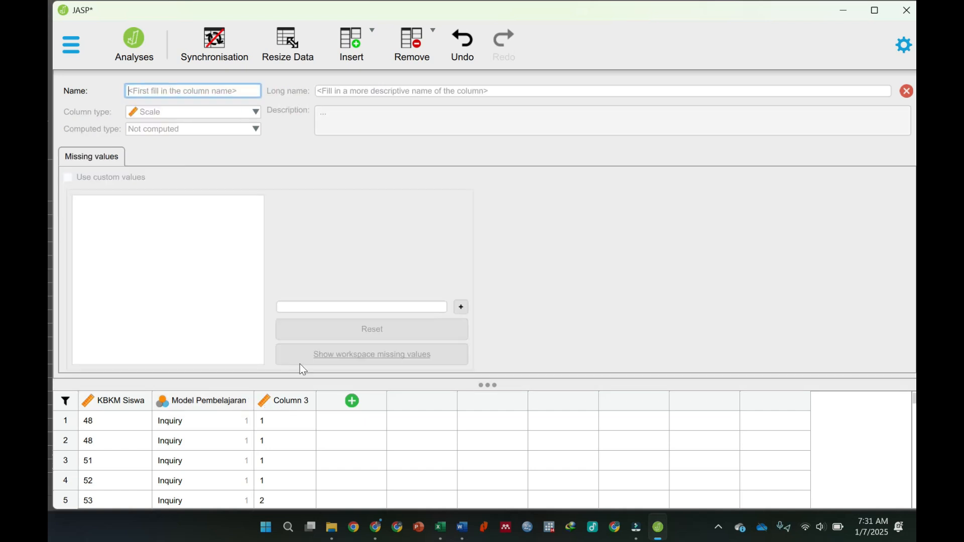
pyautogui.click(286, 407)
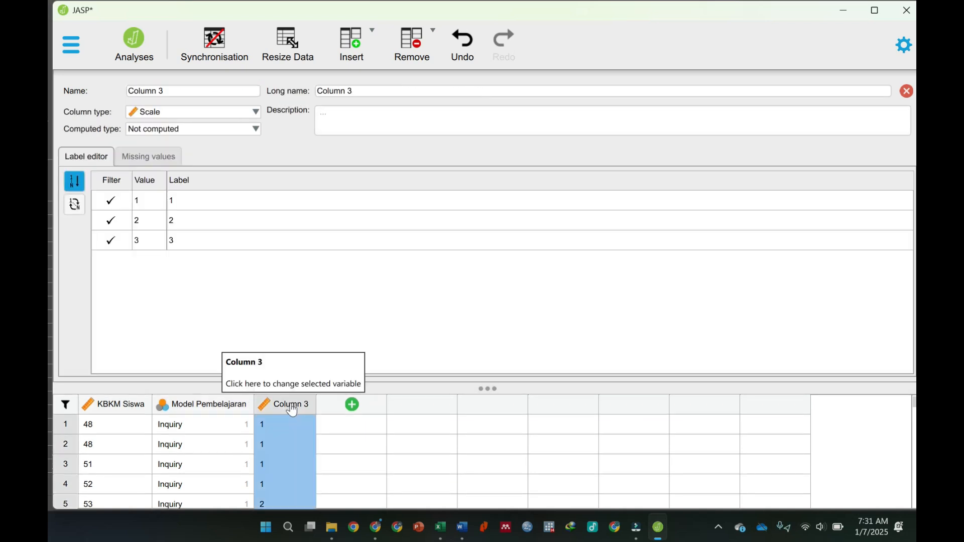
pyautogui.moveTo(190, 91); pyautogui.dragTo(123, 85)
pyautogui.write('Gaya Belajar')
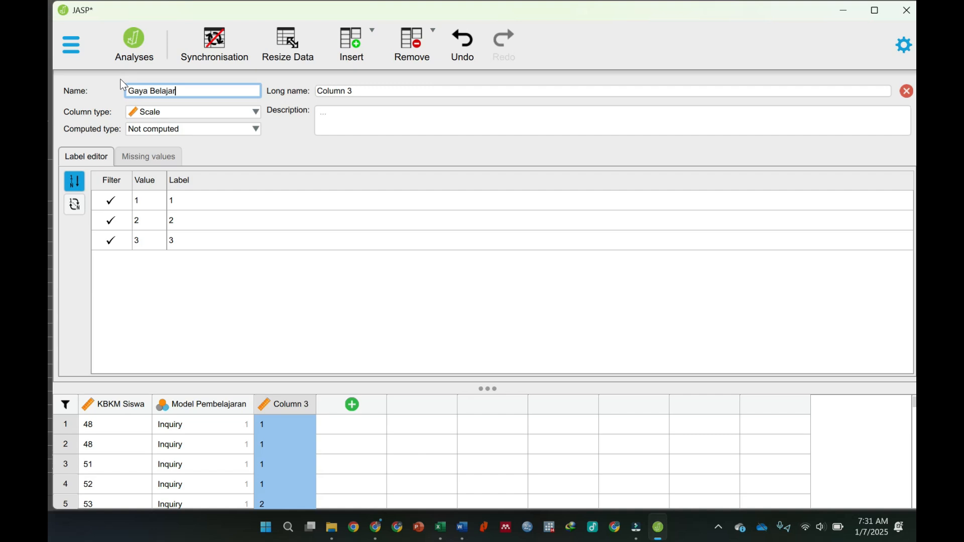
pyautogui.click(192, 114)
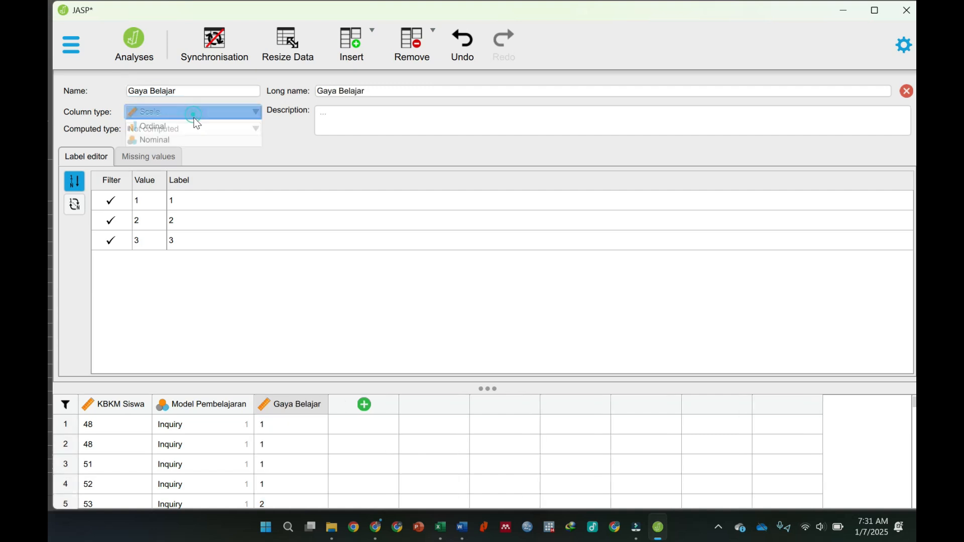
pyautogui.click(171, 143)
# Label the Gaya Belajar values 1, 2 and 3 as Auditory, Visual and Kinestetik
pyautogui.click(201, 200)
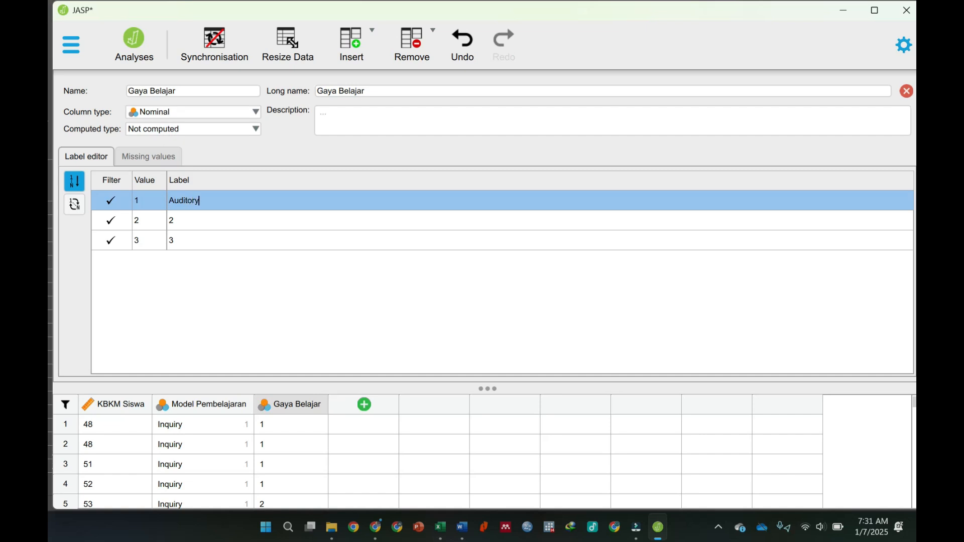
pyautogui.click(197, 219)
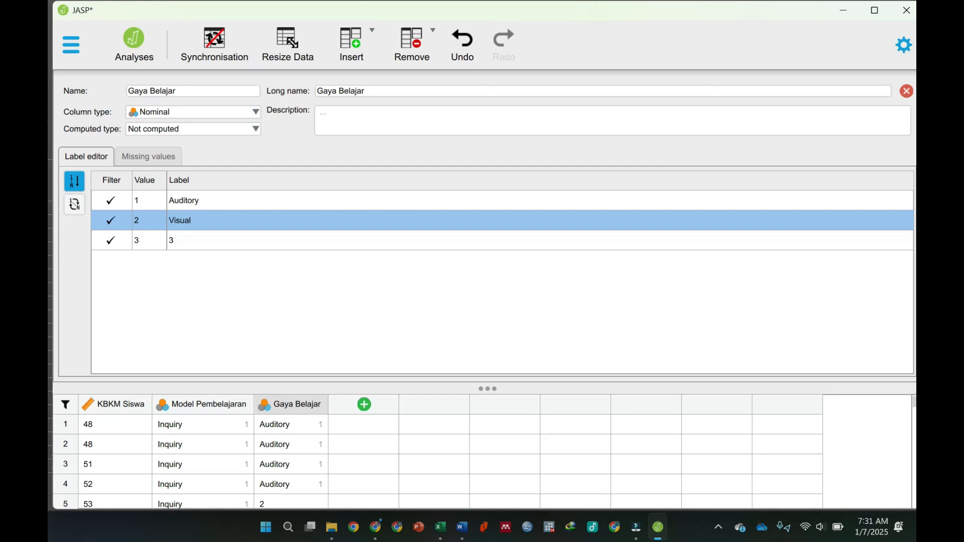
pyautogui.click(208, 243)
pyautogui.press('BackSpace')
pyautogui.write('Kinestetik')
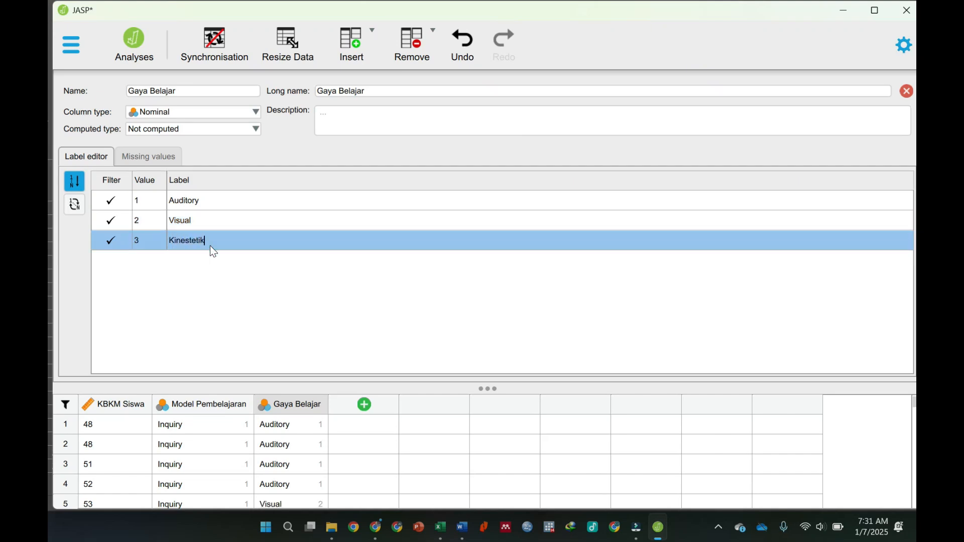
# Select the Gaya Belajar column and close the variable editor to show the full data table
pyautogui.click(239, 404)
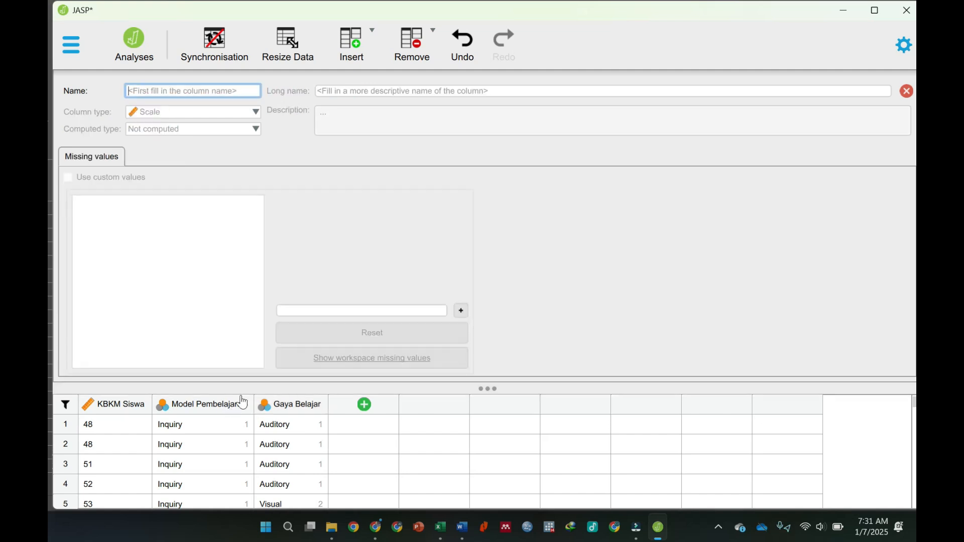
pyautogui.click(292, 404)
pyautogui.scroll(-3, 318, 460)
pyautogui.click(906, 92)
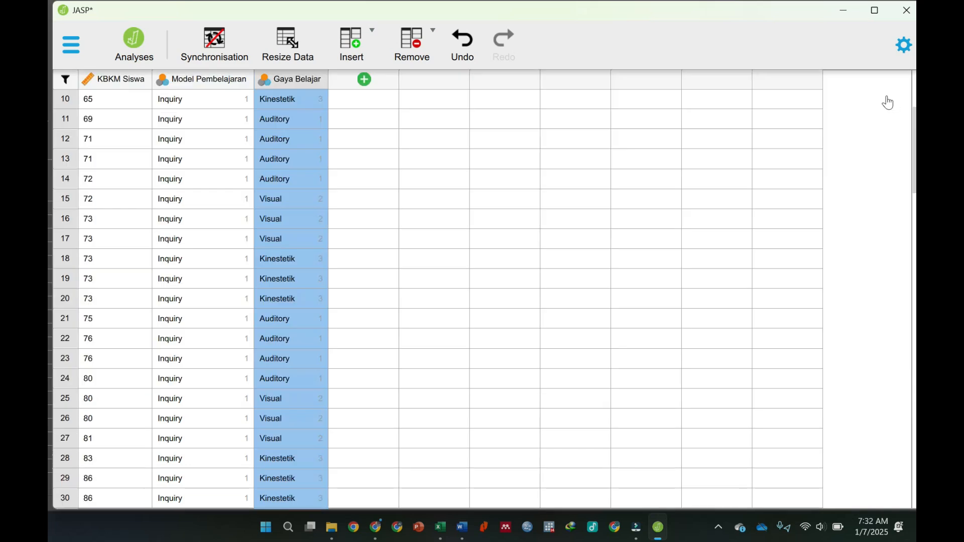
# Check the labelled rows through the data table and return from data editing to analysis mode
pyautogui.scroll(-10, 342, 289)
pyautogui.scroll(-11, 341, 290)
pyautogui.scroll(20, 361, 299)
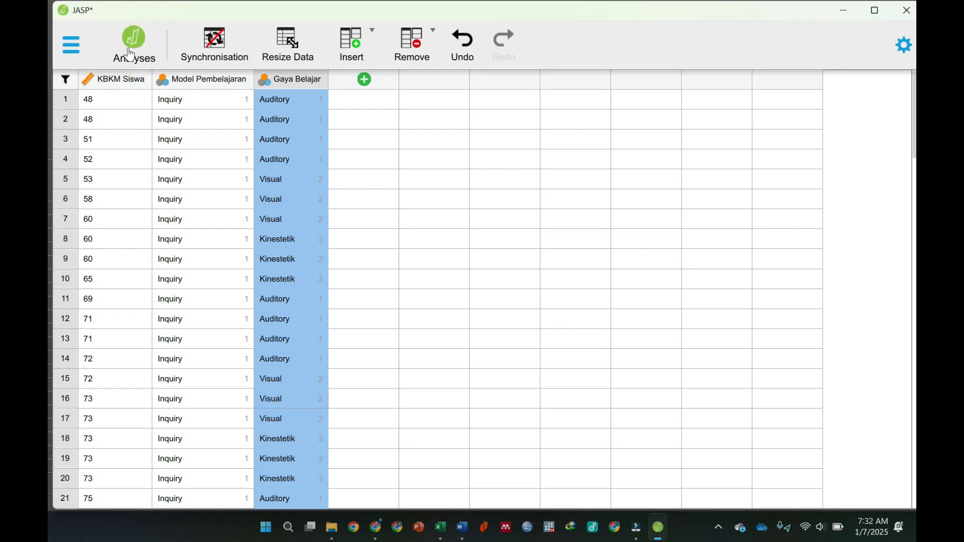
pyautogui.click(131, 50)
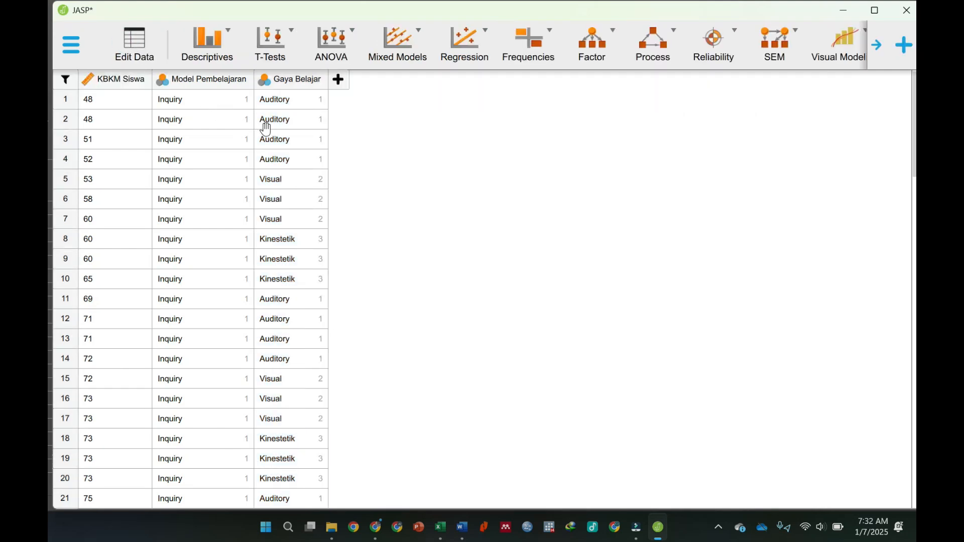
# Start a classical ANOVA with KBKM Siswa as the dependent variable
pyautogui.click(332, 46)
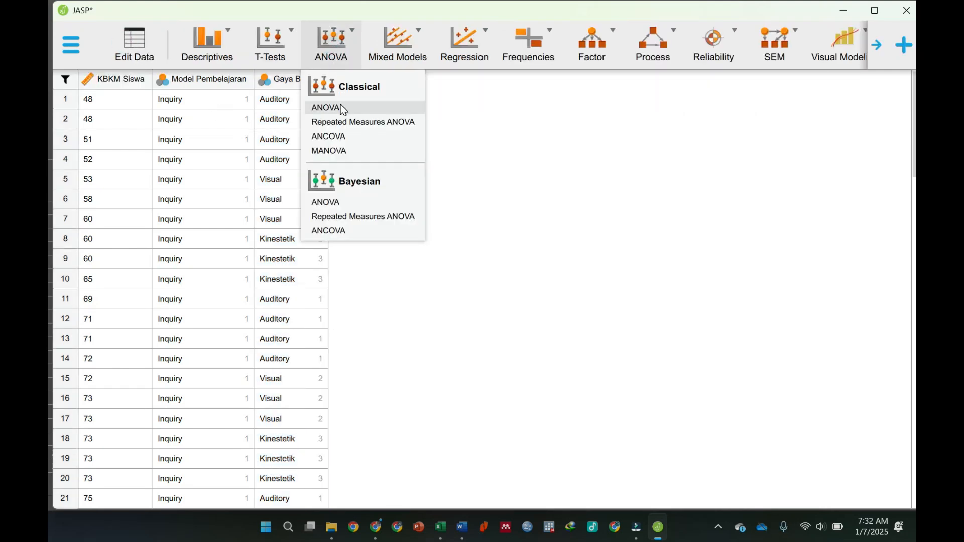
pyautogui.click(356, 108)
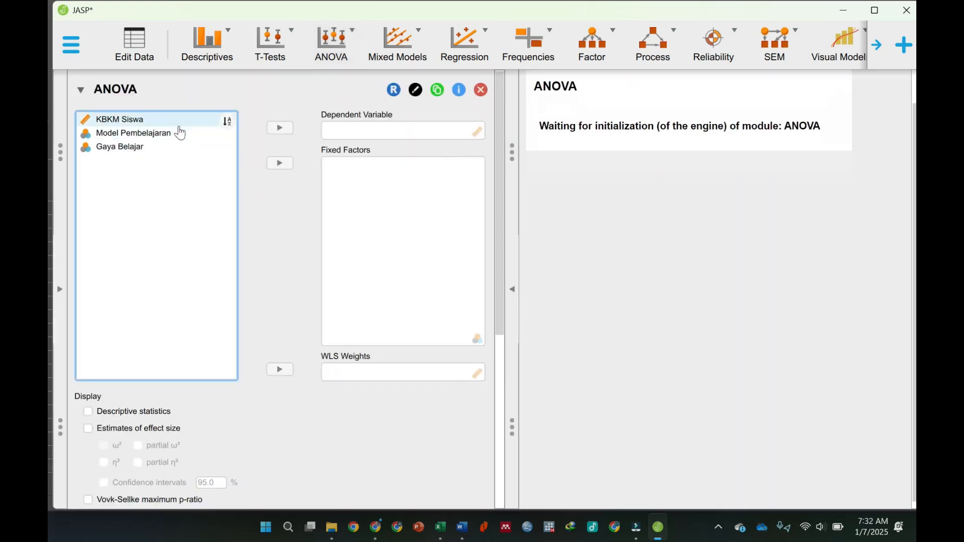
pyautogui.click(178, 126)
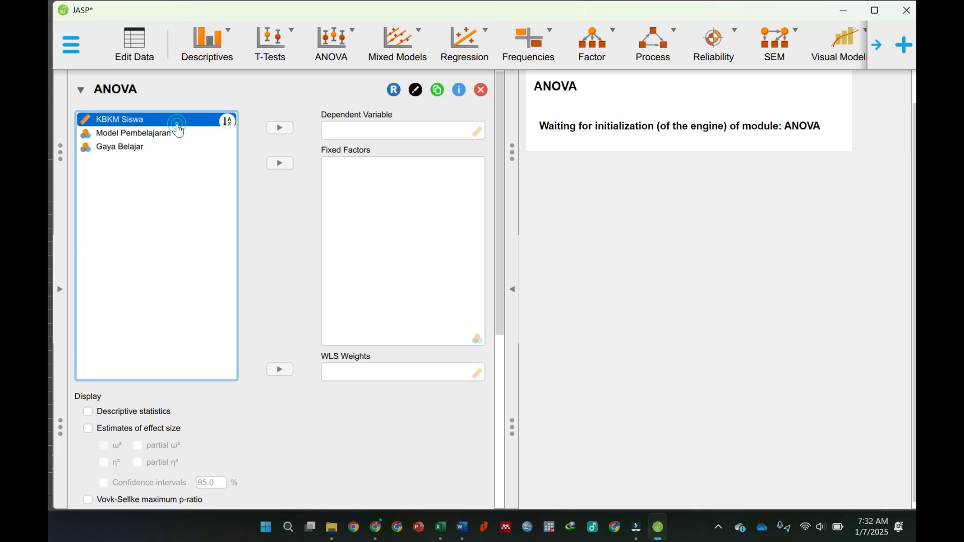
pyautogui.click(279, 128)
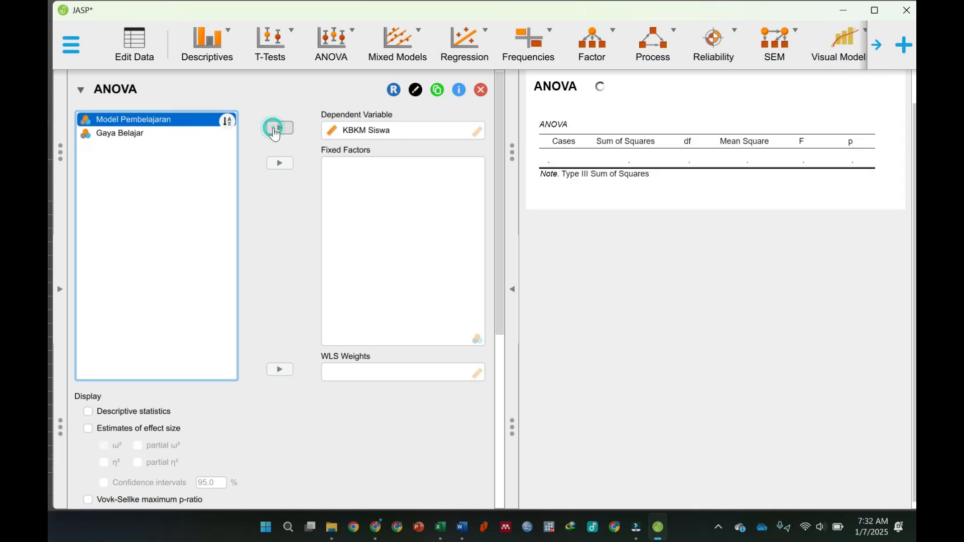
# Add Model Pembelajaran and Gaya Belajar as fixed factors and view the full ANOVA table including the p column
pyautogui.click(179, 125)
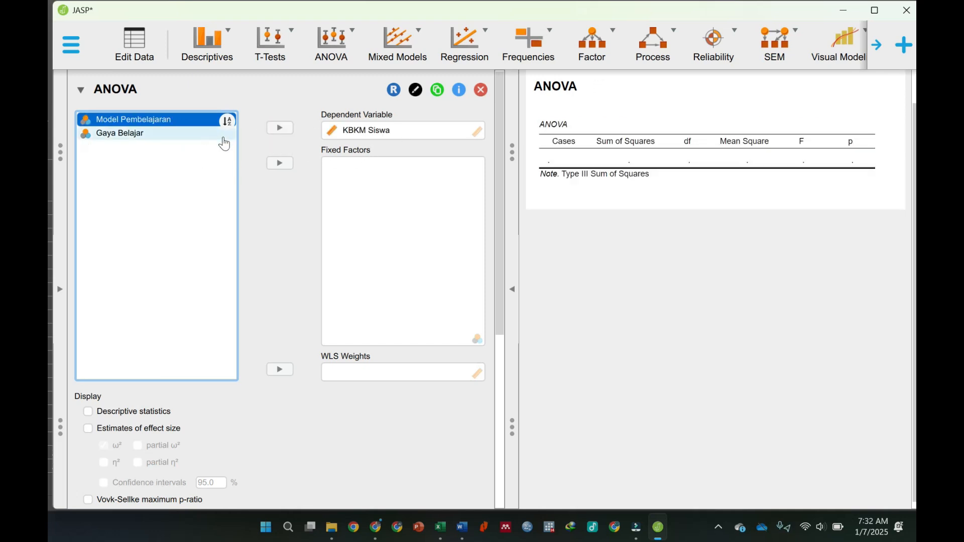
pyautogui.click(280, 164)
pyautogui.click(169, 125)
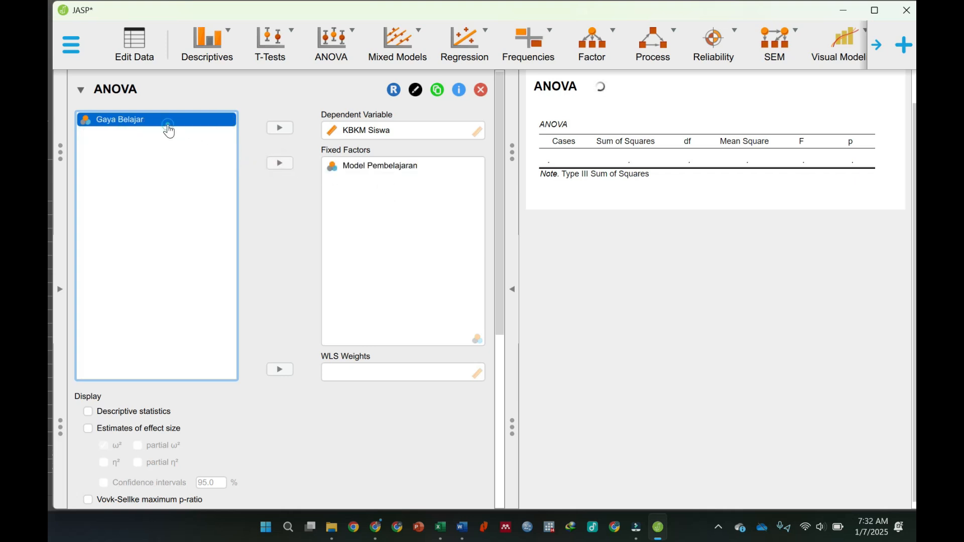
pyautogui.click(279, 163)
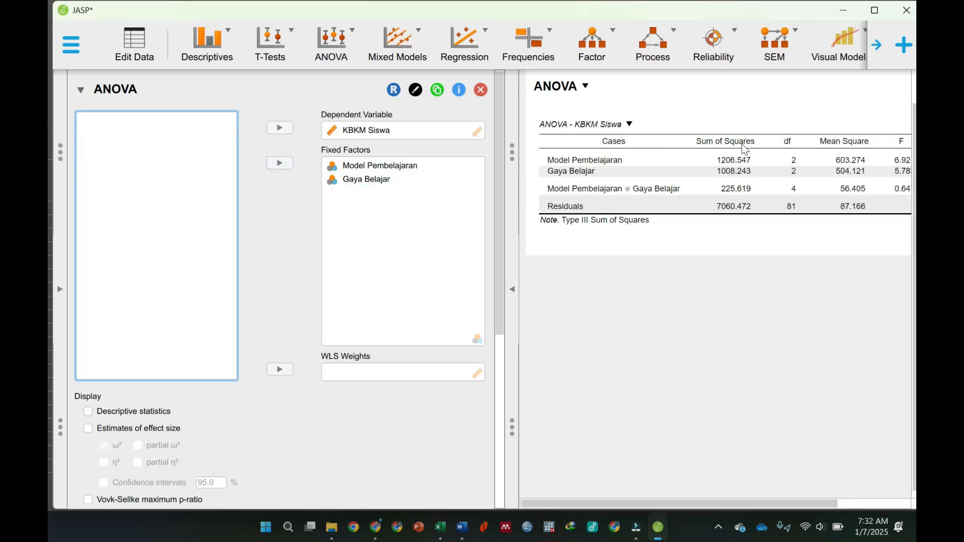
pyautogui.moveTo(514, 199); pyautogui.dragTo(437, 201)
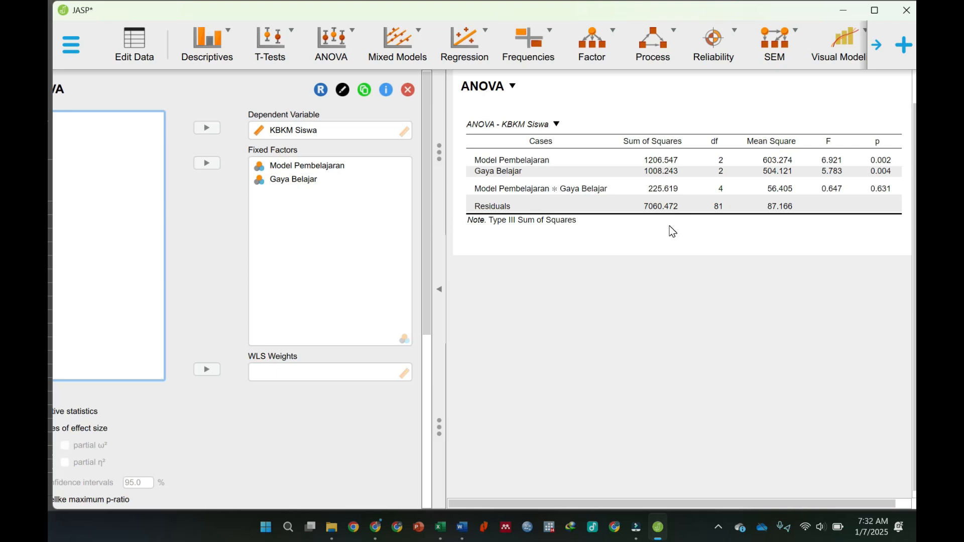
pyautogui.moveTo(440, 145); pyautogui.dragTo(514, 148)
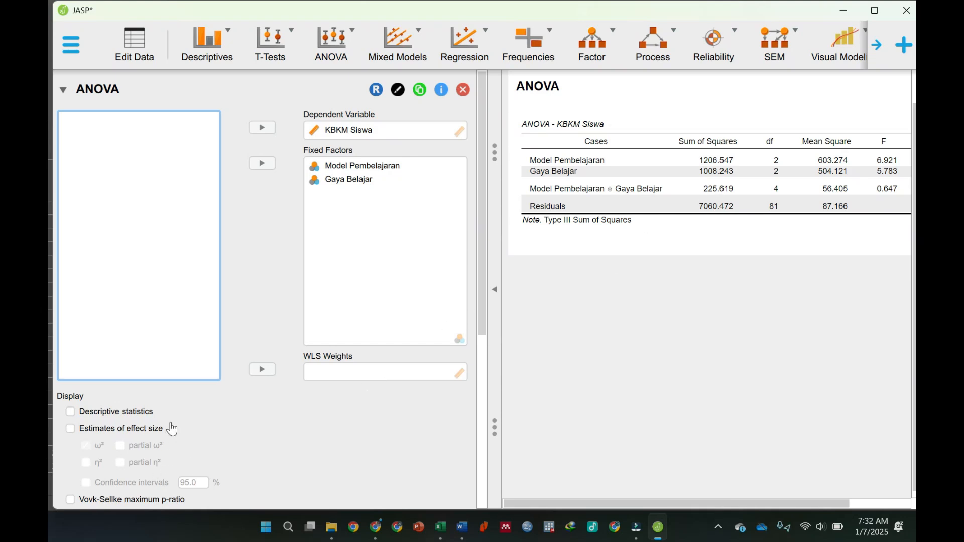
# Enable descriptive statistics and effect size estimates, with only η² and partial η² selected
pyautogui.scroll(-5, 172, 429)
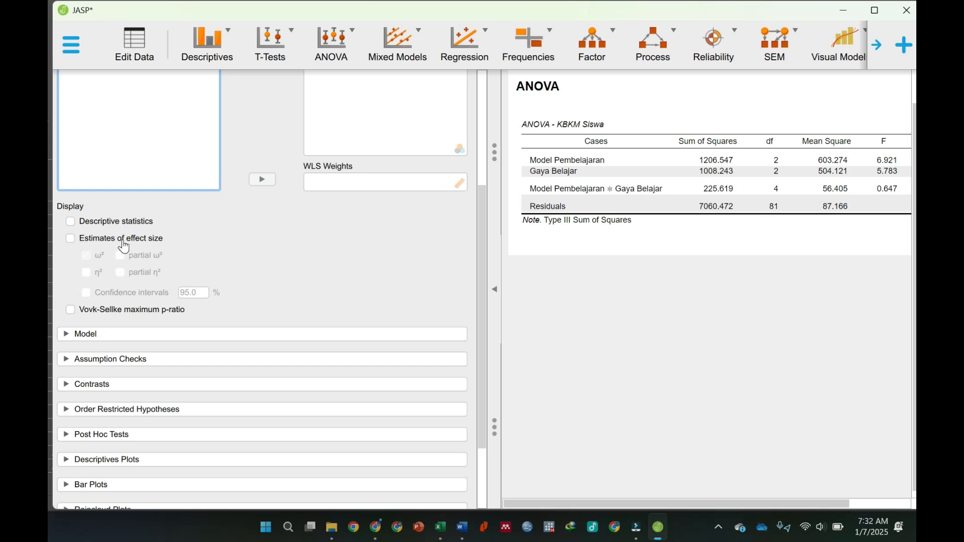
pyautogui.click(138, 222)
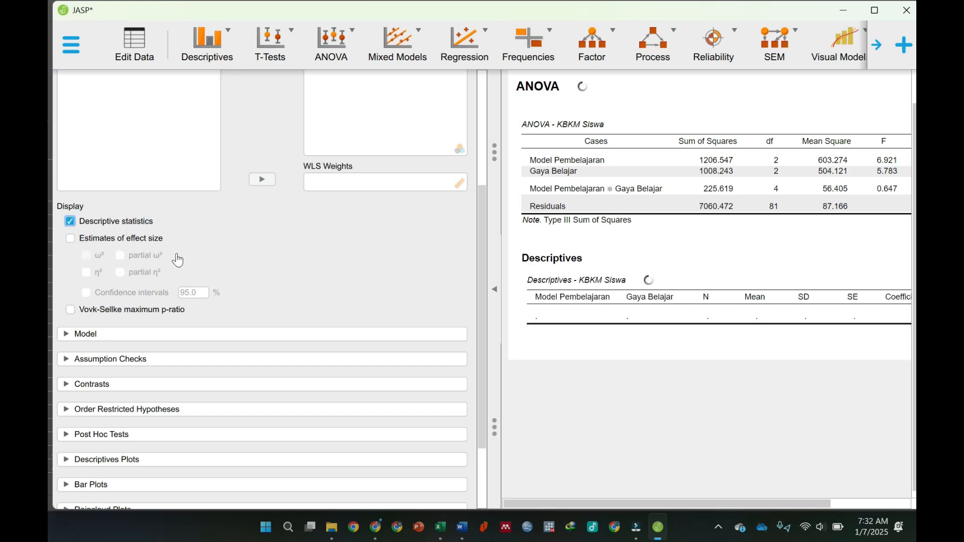
pyautogui.click(125, 239)
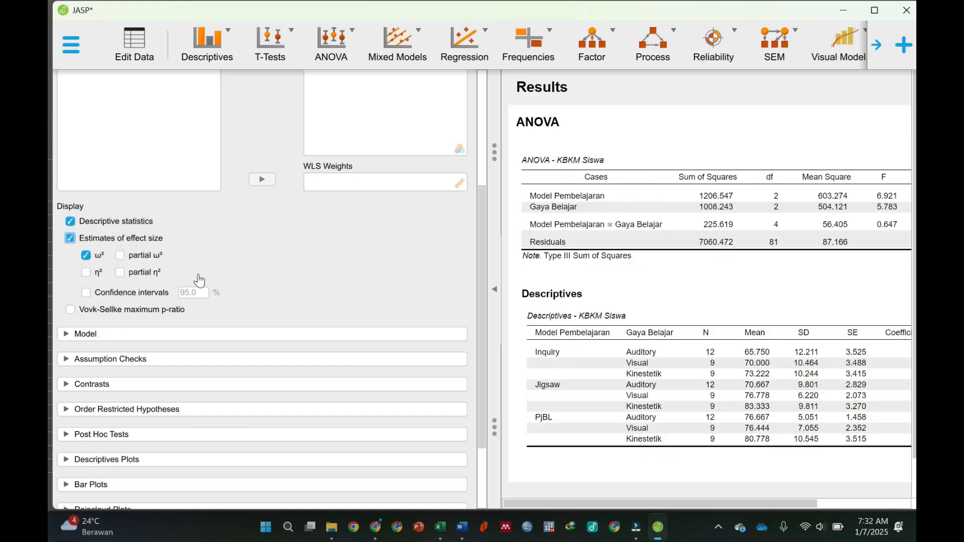
pyautogui.click(136, 257)
pyautogui.click(97, 274)
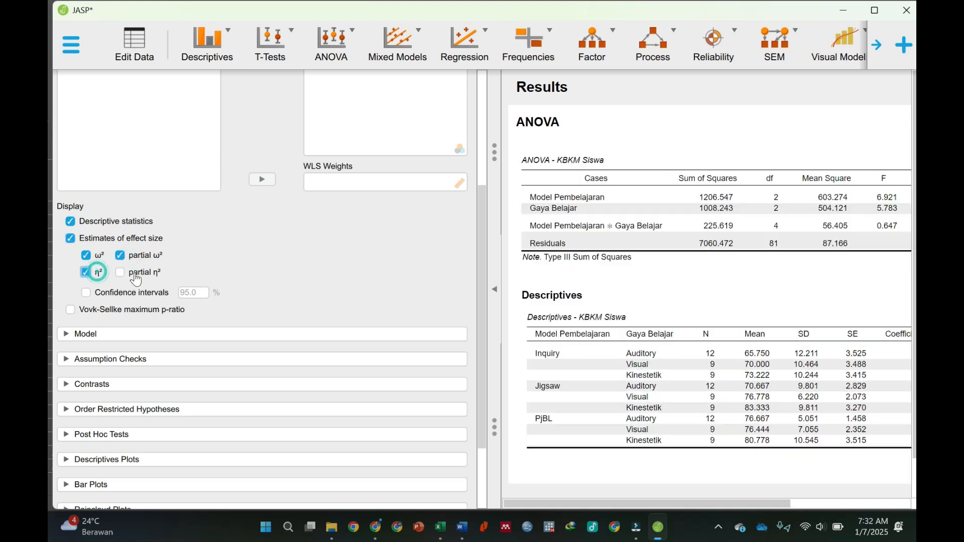
pyautogui.click(136, 276)
pyautogui.click(87, 255)
pyautogui.click(120, 255)
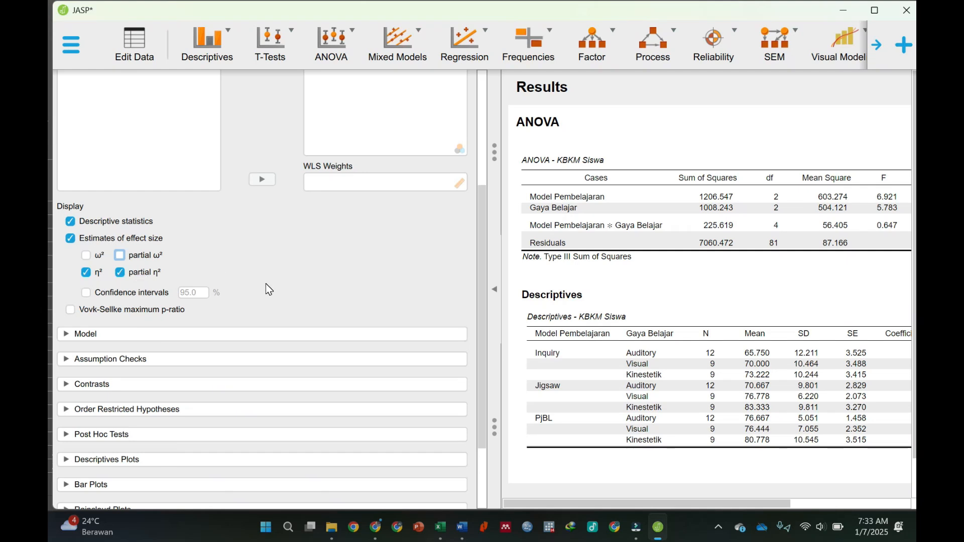
pyautogui.scroll(-2, 146, 337)
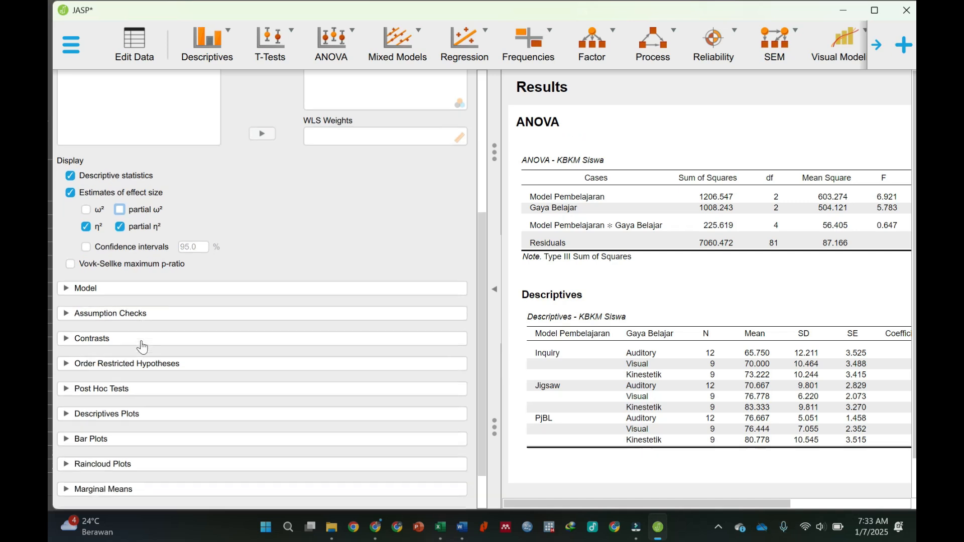
pyautogui.scroll(-2, 155, 339)
pyautogui.click(86, 157)
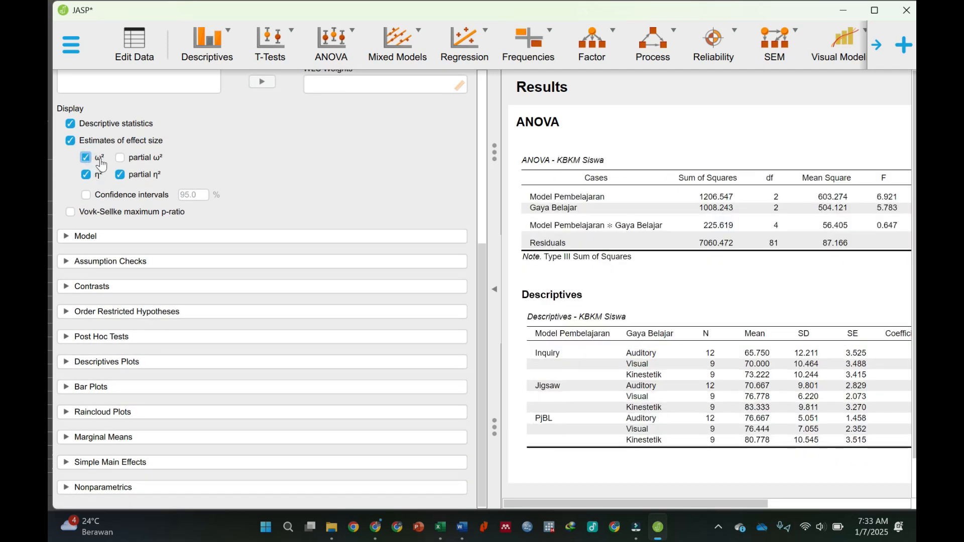
pyautogui.click(91, 159)
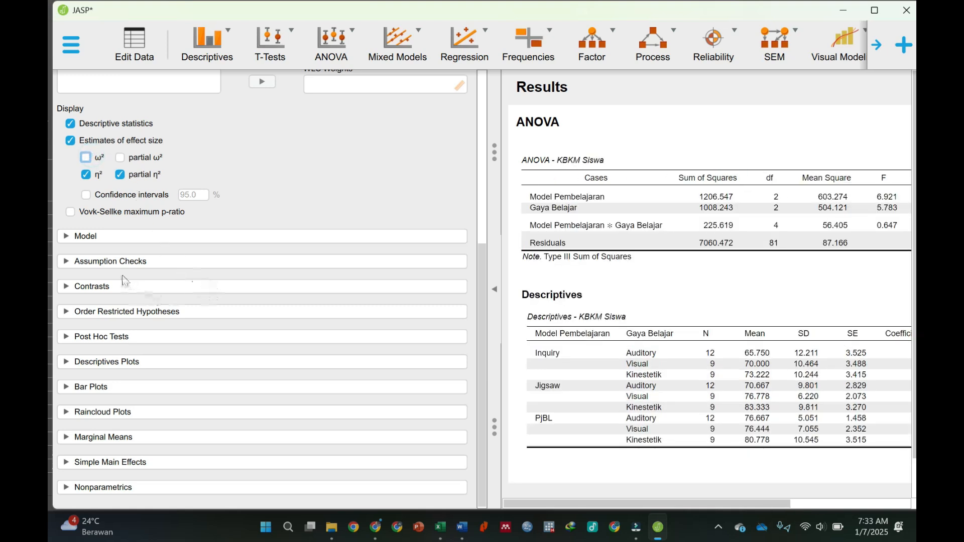
# Remove the Model Pembelajaran * Gaya Belajar interaction from the ANOVA model terms
pyautogui.click(113, 237)
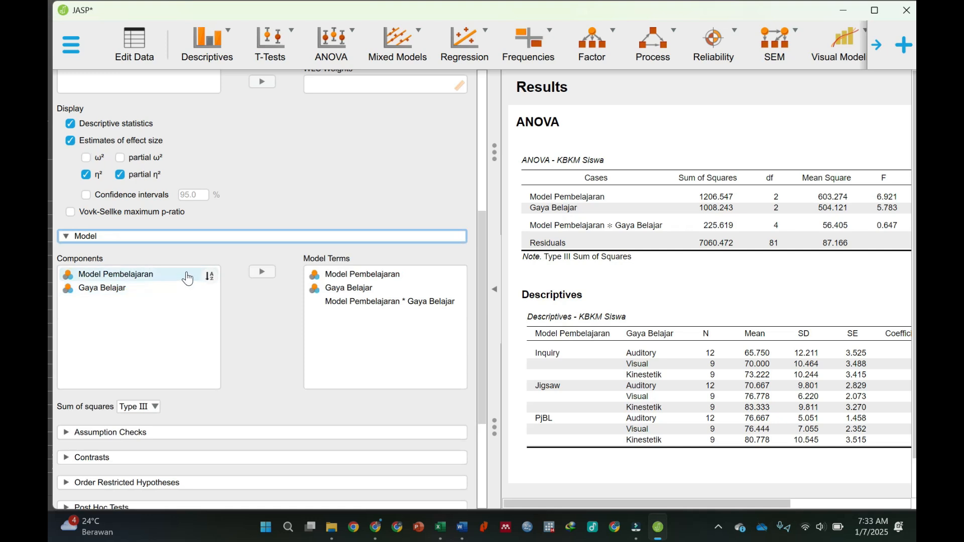
pyautogui.click(373, 303)
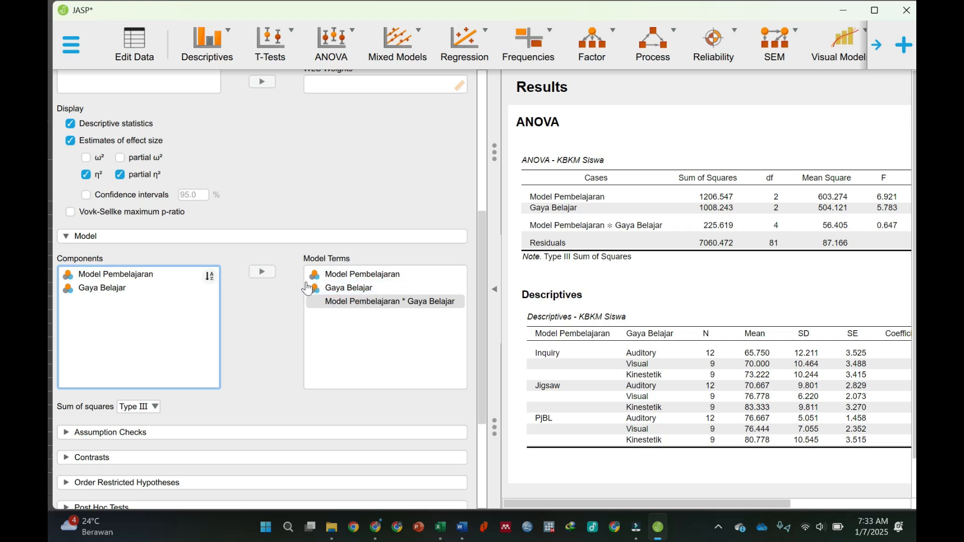
pyautogui.click(262, 272)
pyautogui.click(341, 302)
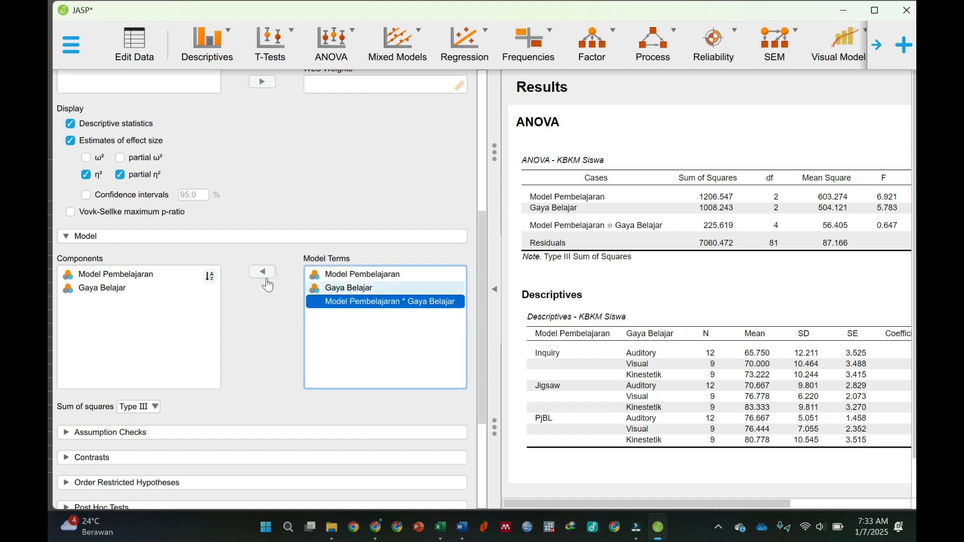
pyautogui.doubleClick(340, 302)
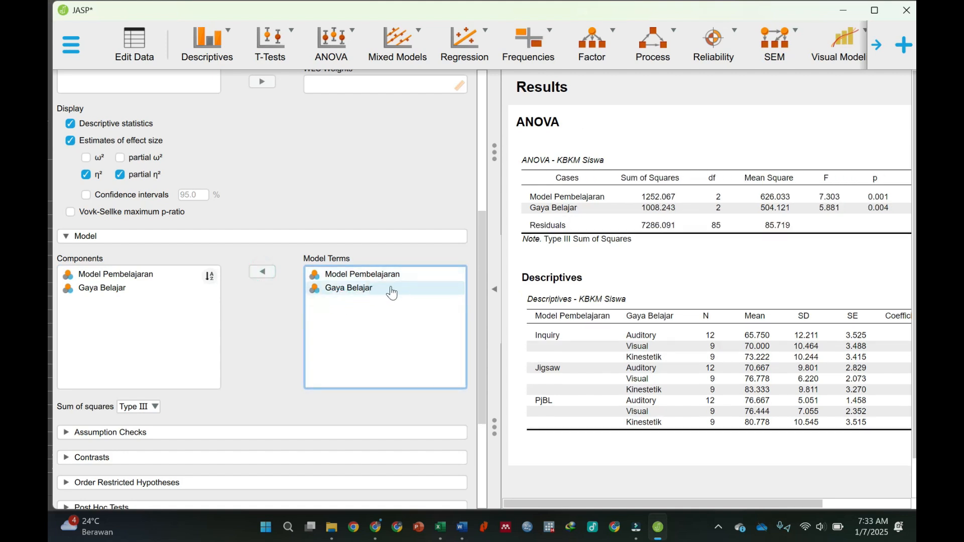
# Add homogeneity tests and a Q-Q plot of residuals as assumption checks, and view their output
pyautogui.scroll(-3, 261, 329)
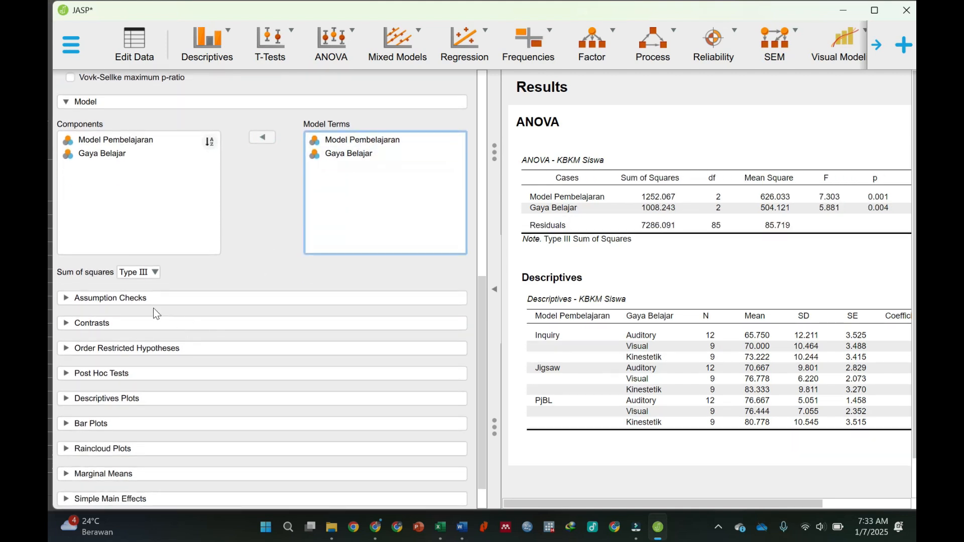
pyautogui.click(156, 299)
pyautogui.click(123, 323)
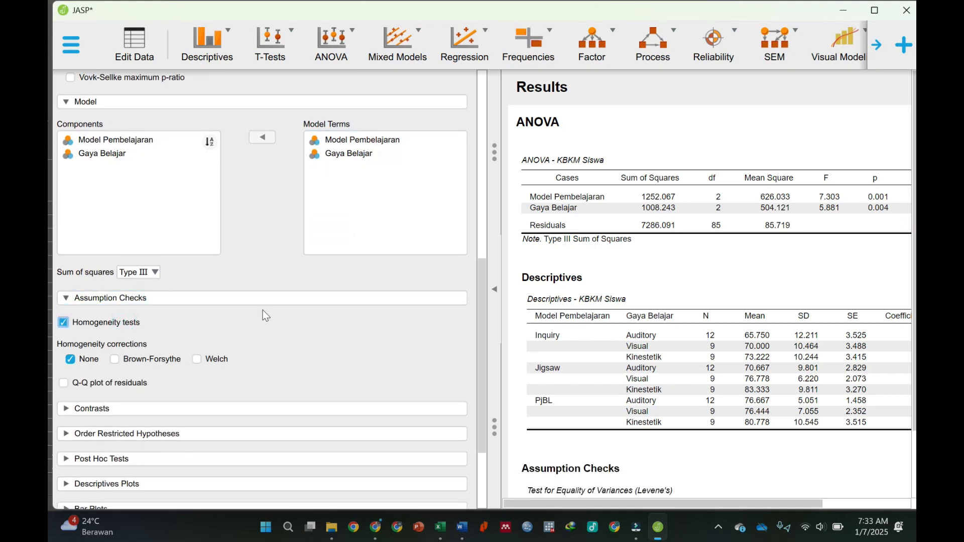
pyautogui.scroll(-2, 701, 288)
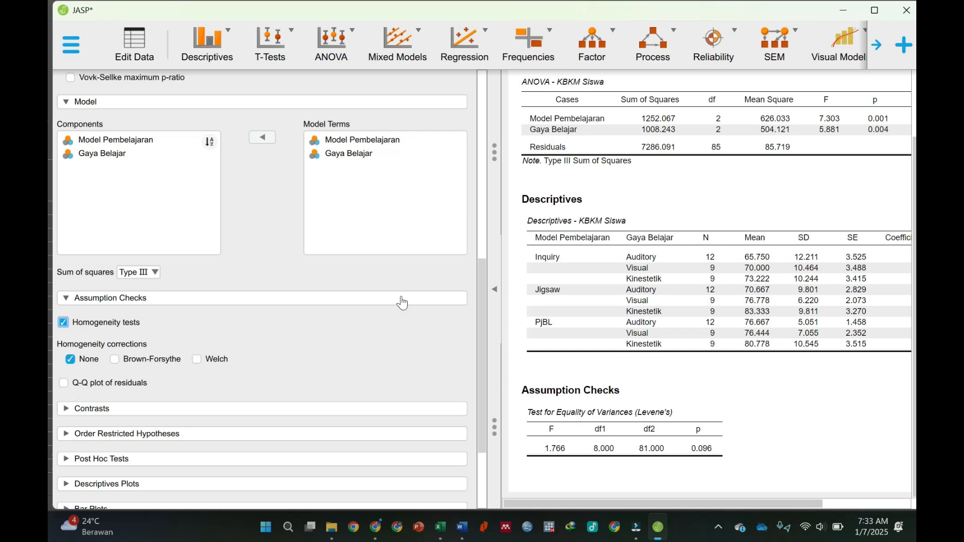
pyautogui.click(140, 386)
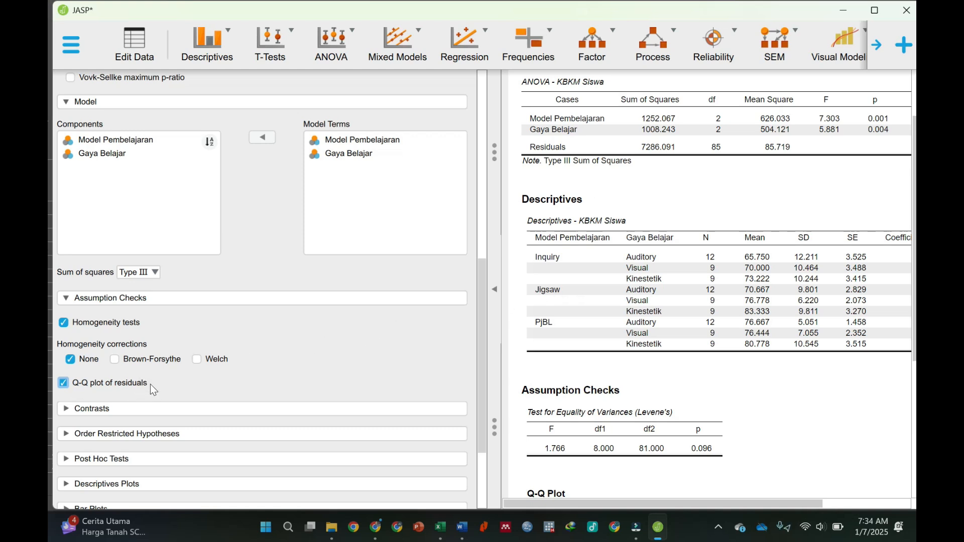
pyautogui.scroll(-3, 586, 399)
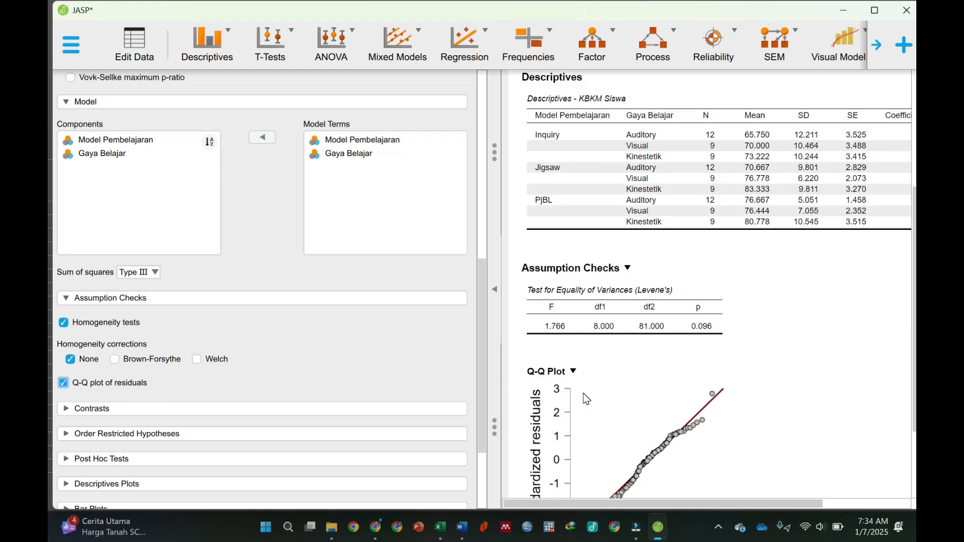
pyautogui.scroll(-3, 586, 399)
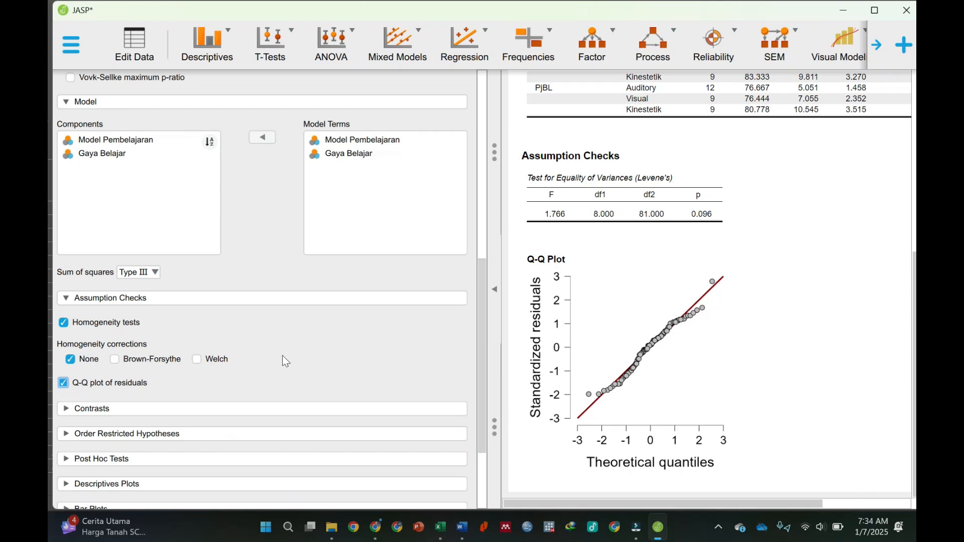
pyautogui.scroll(-3, 281, 349)
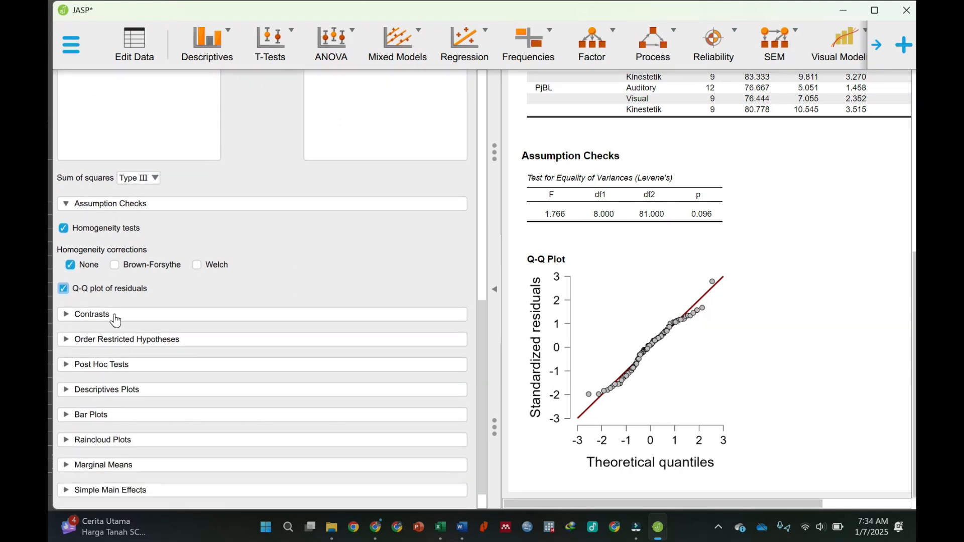
pyautogui.scroll(2, 587, 286)
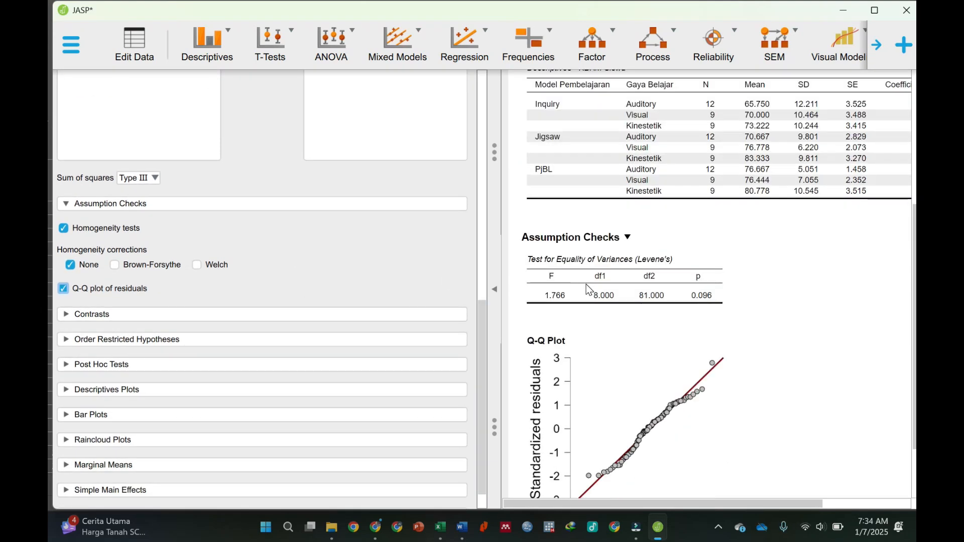
# Expand the post hoc test options, show the results at full width, and examine the ANOVA, descriptives and assumption check output
pyautogui.click(213, 368)
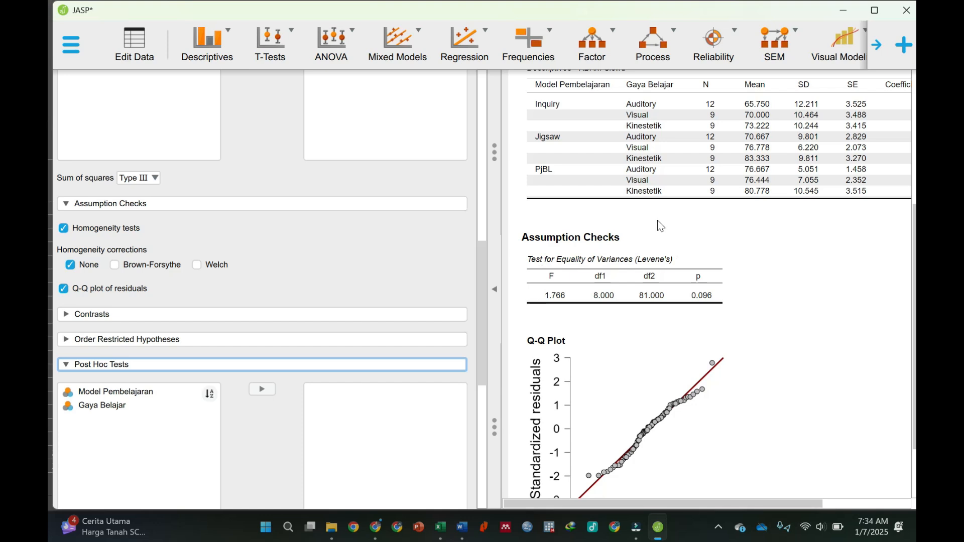
pyautogui.scroll(1, 659, 221)
pyautogui.scroll(5, 623, 229)
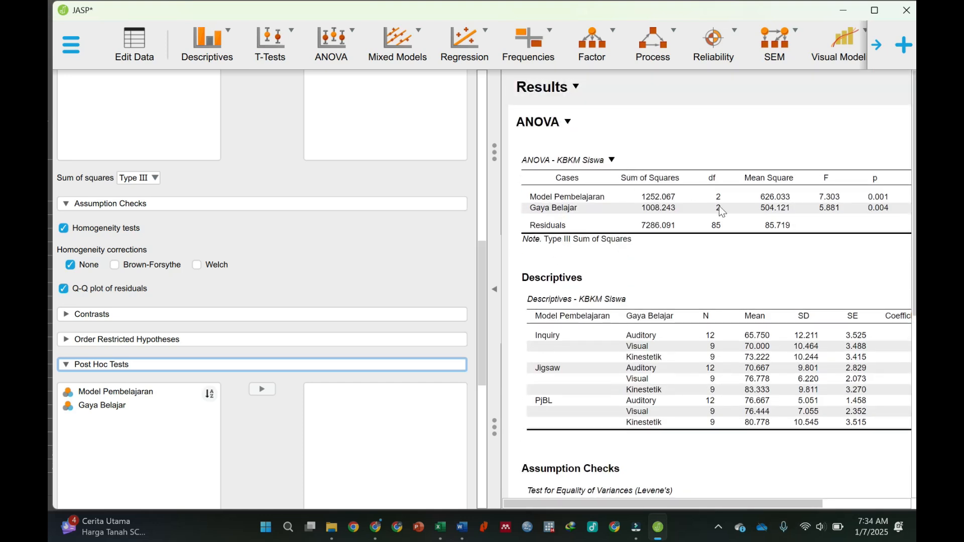
pyautogui.click(494, 291)
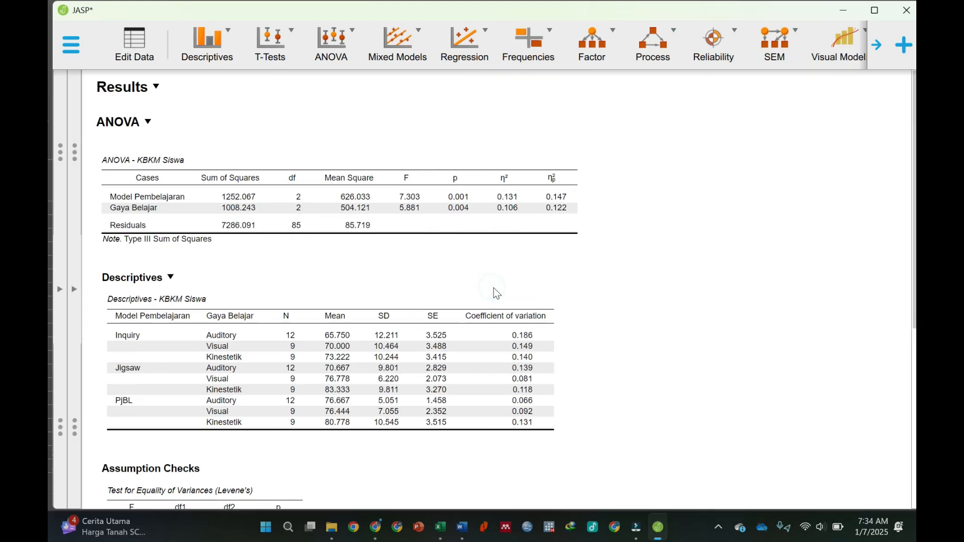
pyautogui.scroll(-2, 147, 202)
pyautogui.scroll(2, 146, 202)
pyautogui.scroll(-3, 322, 236)
pyautogui.scroll(2, 351, 221)
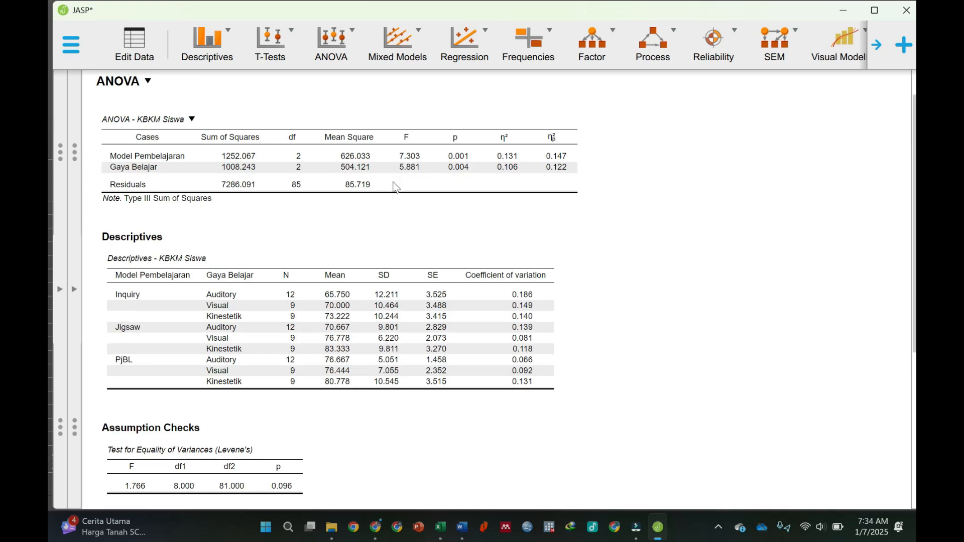
pyautogui.scroll(-6, 268, 285)
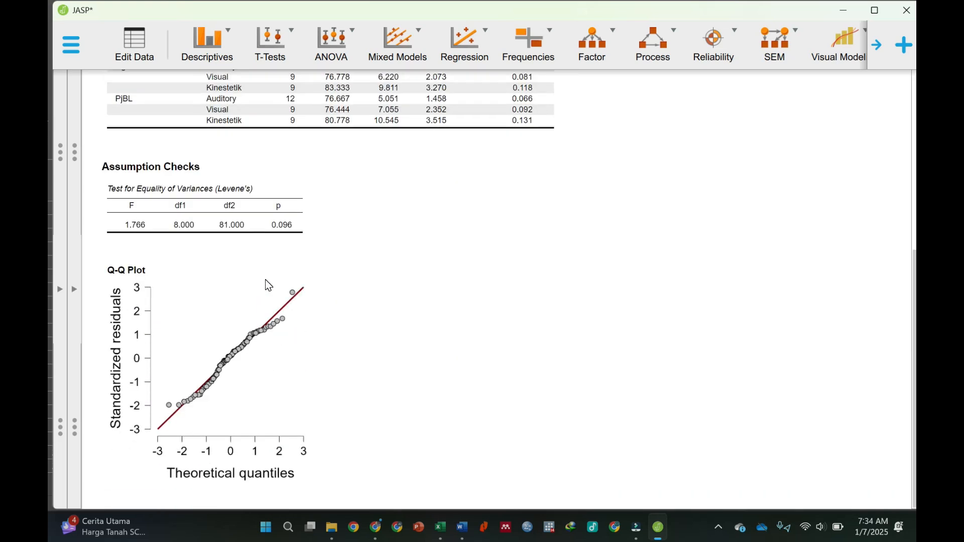
pyautogui.scroll(5, 269, 285)
pyautogui.scroll(-4, 268, 285)
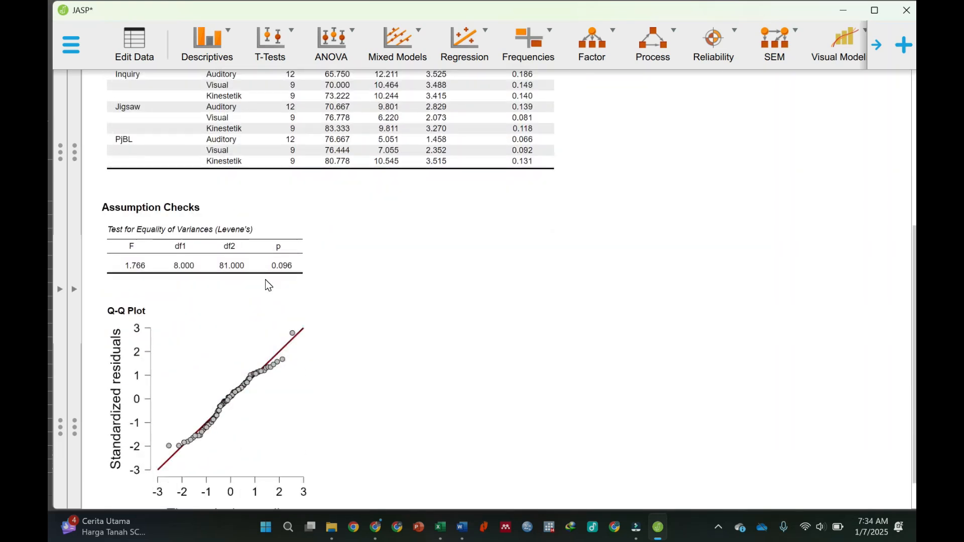
# Examine the Levene's test, Q-Q plot, descriptives and ANOVA table in the results output
pyautogui.scroll(-1, 269, 285)
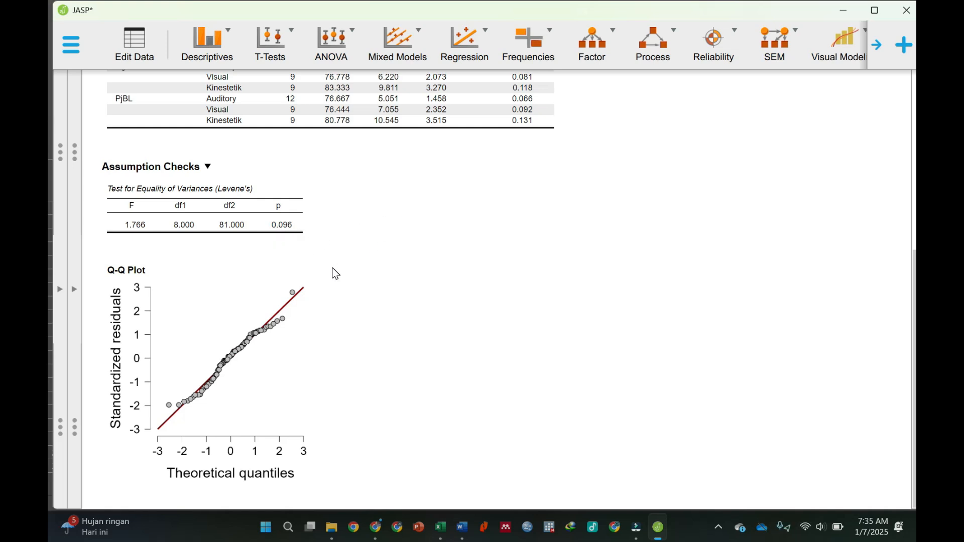
pyautogui.scroll(3, 356, 258)
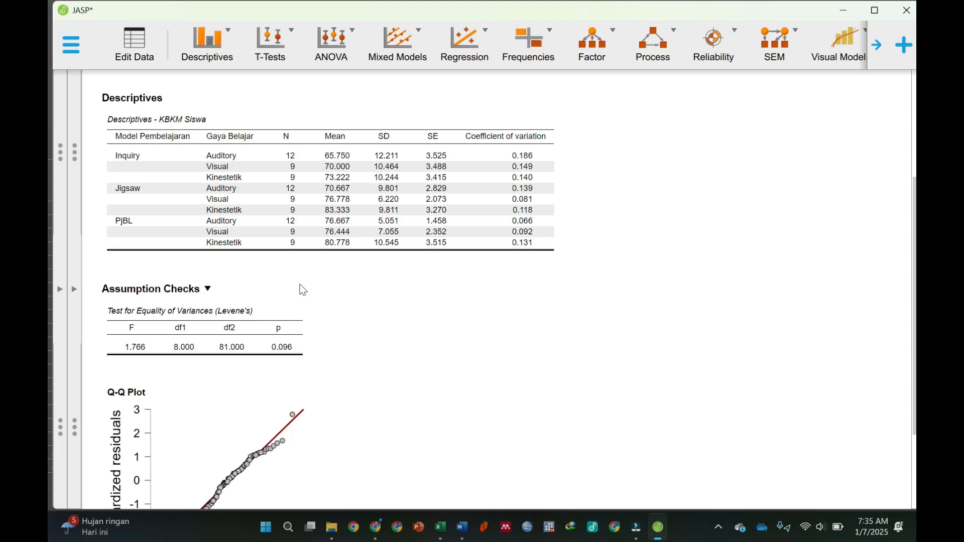
pyautogui.scroll(4, 303, 288)
pyautogui.scroll(-7, 304, 290)
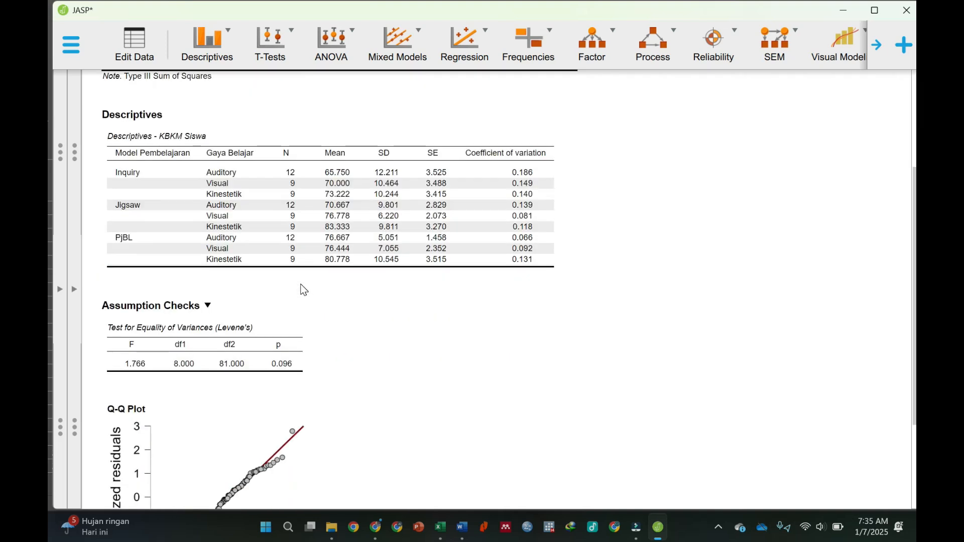
pyautogui.scroll(6, 250, 425)
pyautogui.scroll(1, 251, 423)
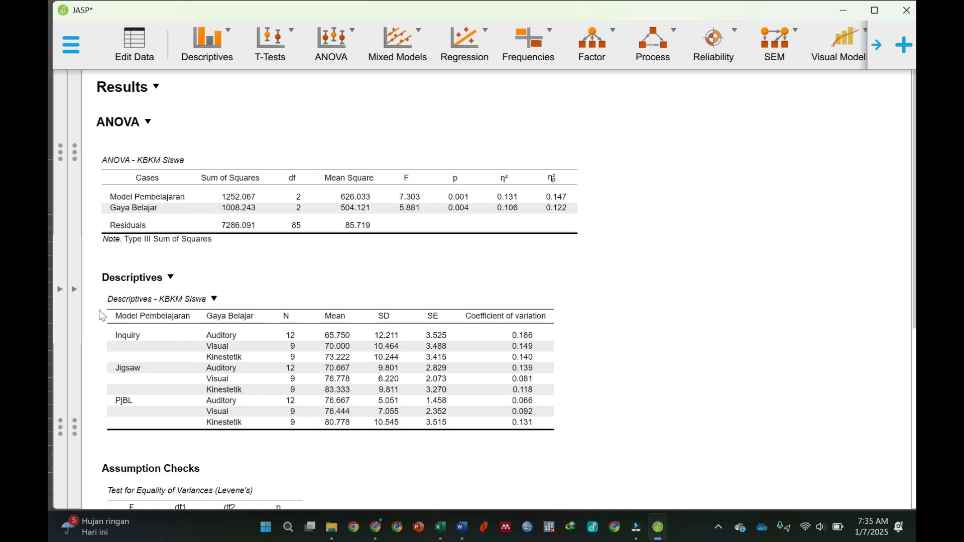
# Review the display, model and assumption check settings, then examine the p-values in the full-width ANOVA table
pyautogui.click(74, 289)
pyautogui.scroll(-2, 268, 343)
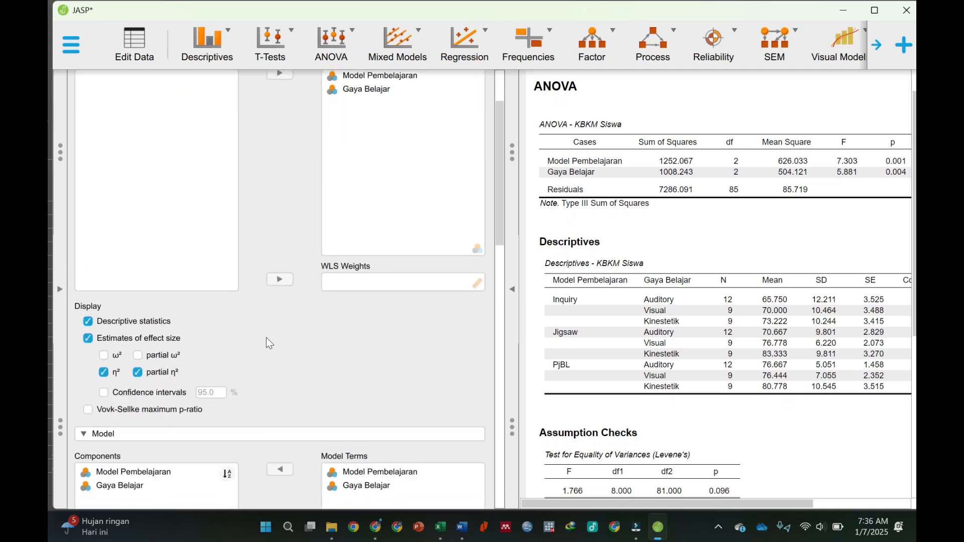
pyautogui.scroll(-4, 267, 341)
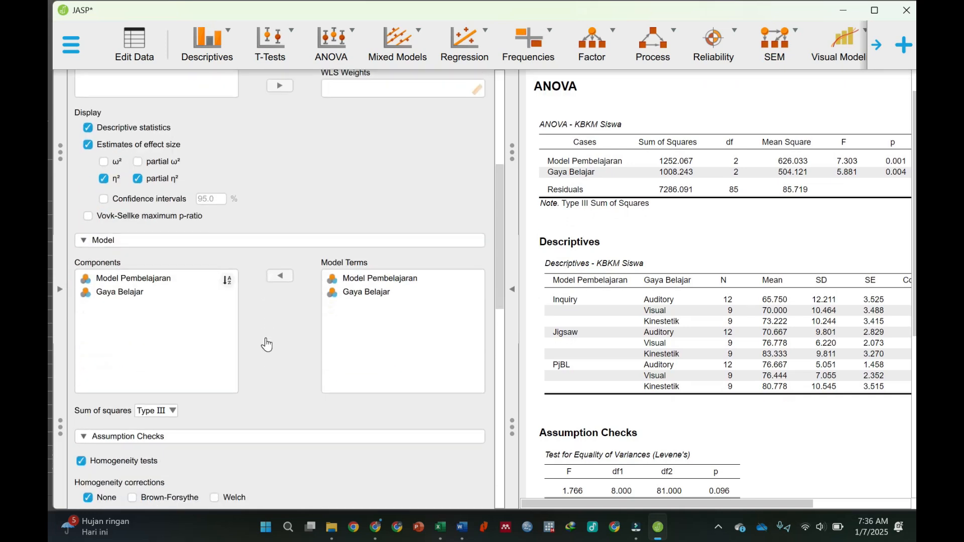
pyautogui.scroll(-3, 267, 341)
pyautogui.scroll(3, 266, 339)
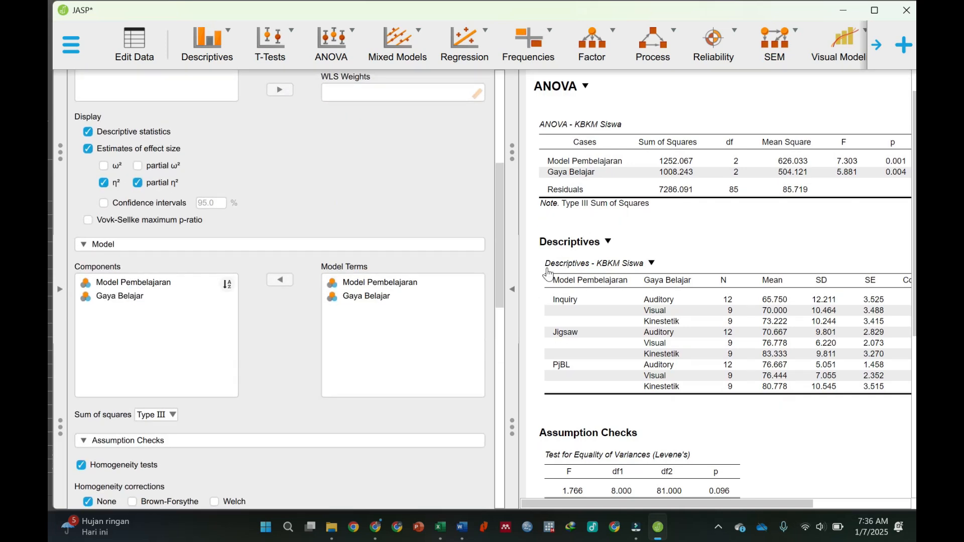
pyautogui.click(512, 289)
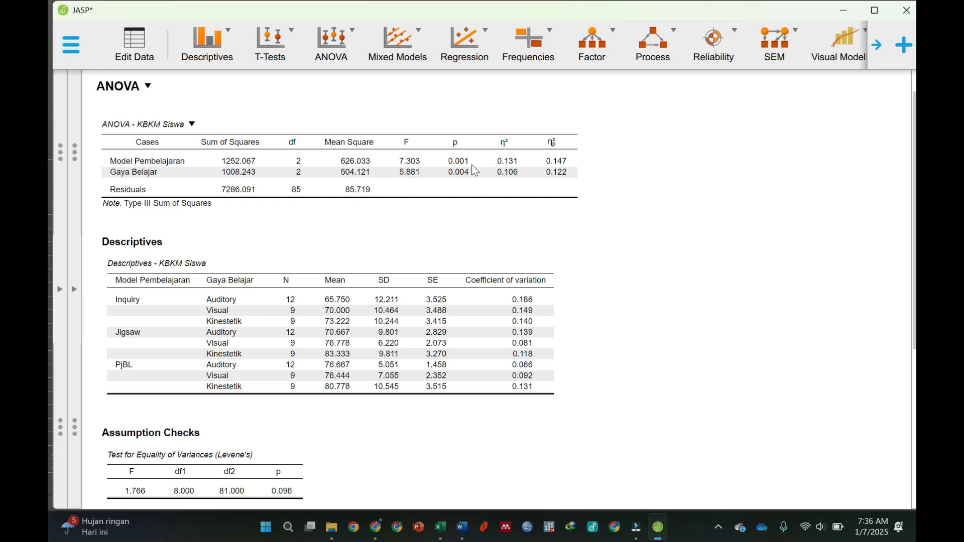
pyautogui.scroll(1, 477, 170)
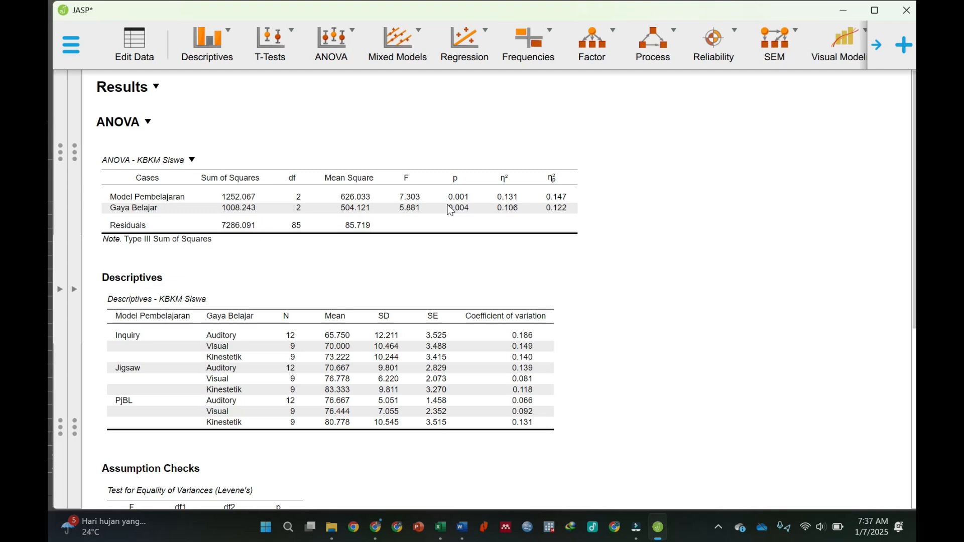
pyautogui.scroll(-2, 448, 254)
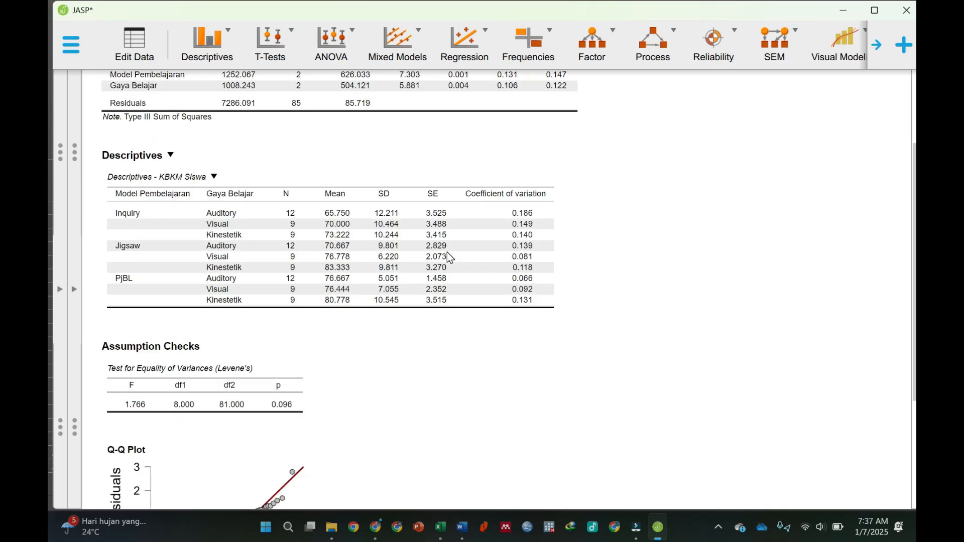
# Add Model Pembelajaran and Gaya Belajar as the factors for the post hoc tests
pyautogui.click(75, 291)
pyautogui.scroll(-7, 201, 370)
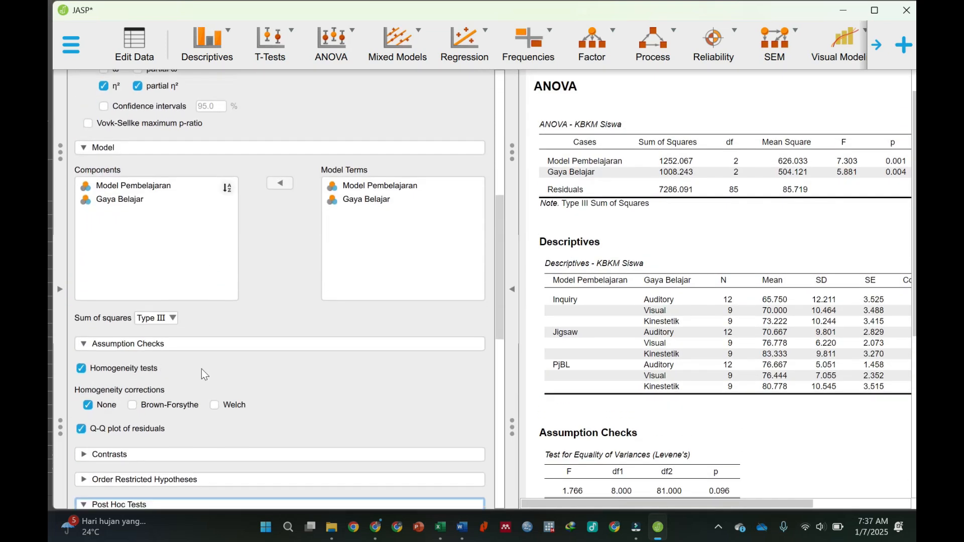
pyautogui.scroll(-7, 201, 368)
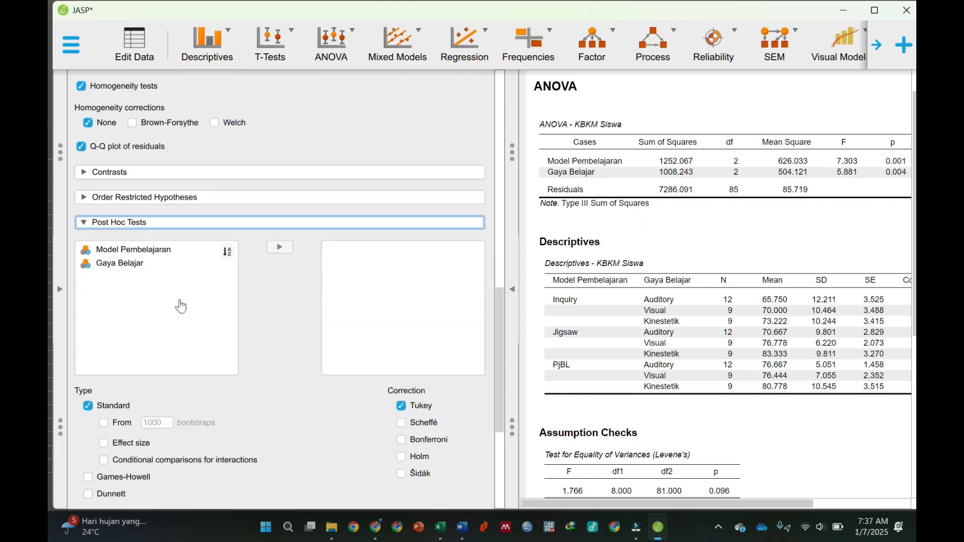
pyautogui.scroll(-1, 181, 306)
pyautogui.click(150, 200)
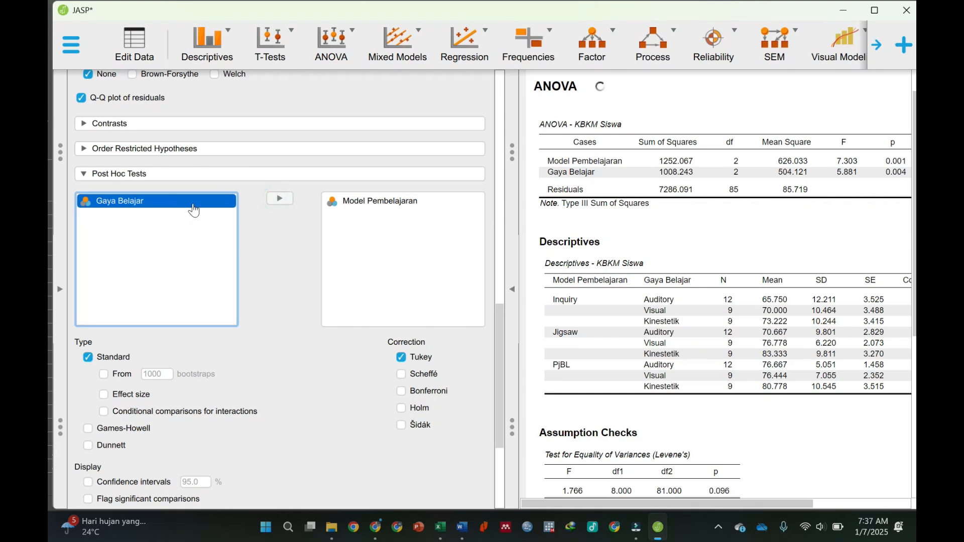
pyautogui.click(279, 203)
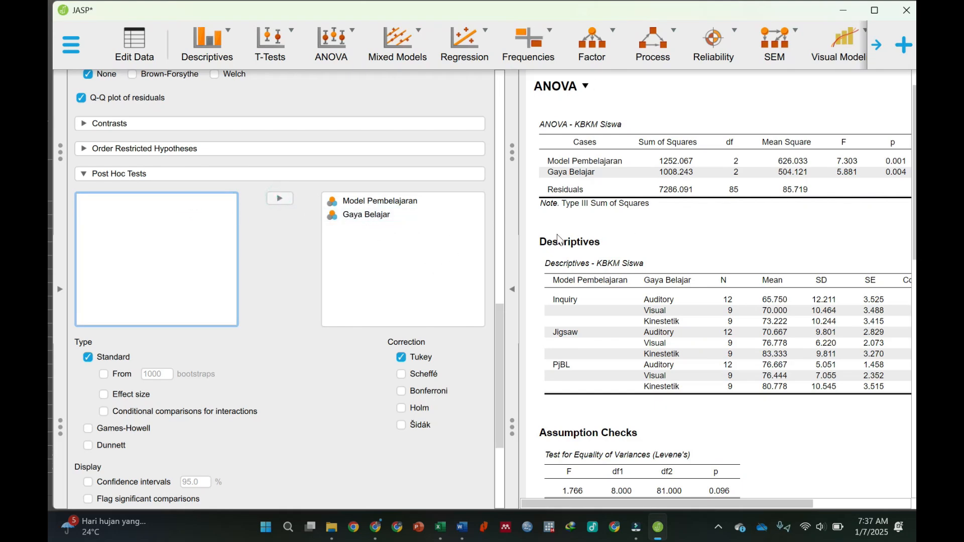
pyautogui.click(363, 219)
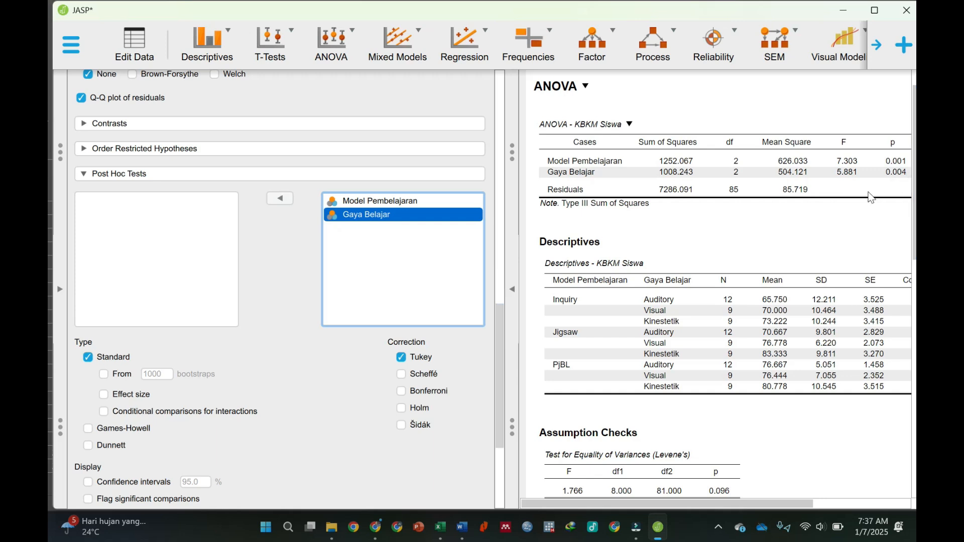
# Review the post hoc correction options and examine the Tukey comparisons for both factors at full width
pyautogui.scroll(-3, 408, 260)
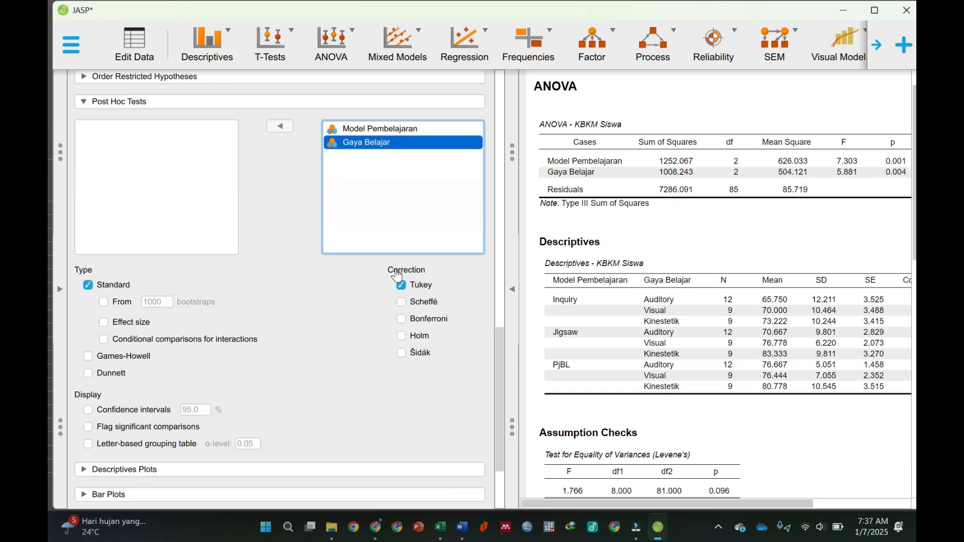
pyautogui.scroll(-3, 585, 331)
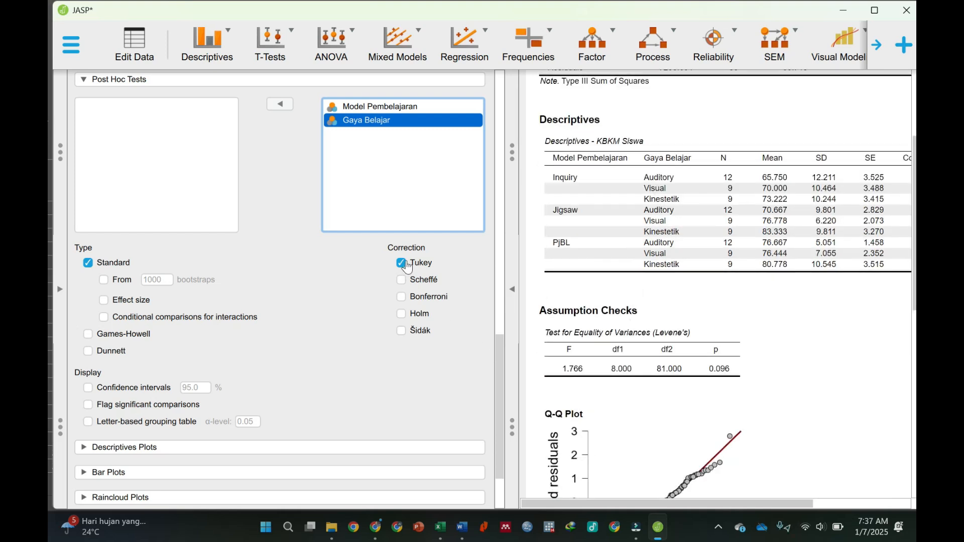
pyautogui.scroll(1, 632, 321)
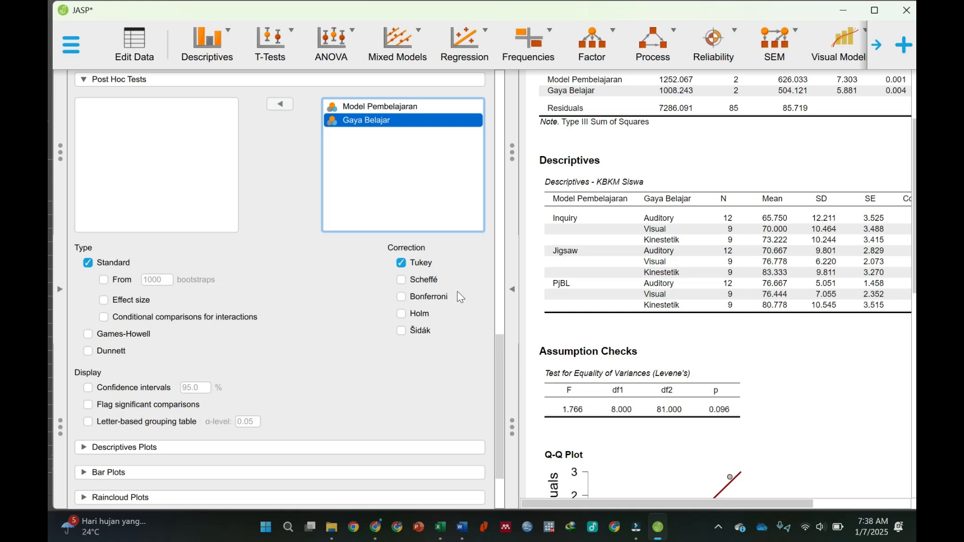
pyautogui.scroll(-1, 672, 359)
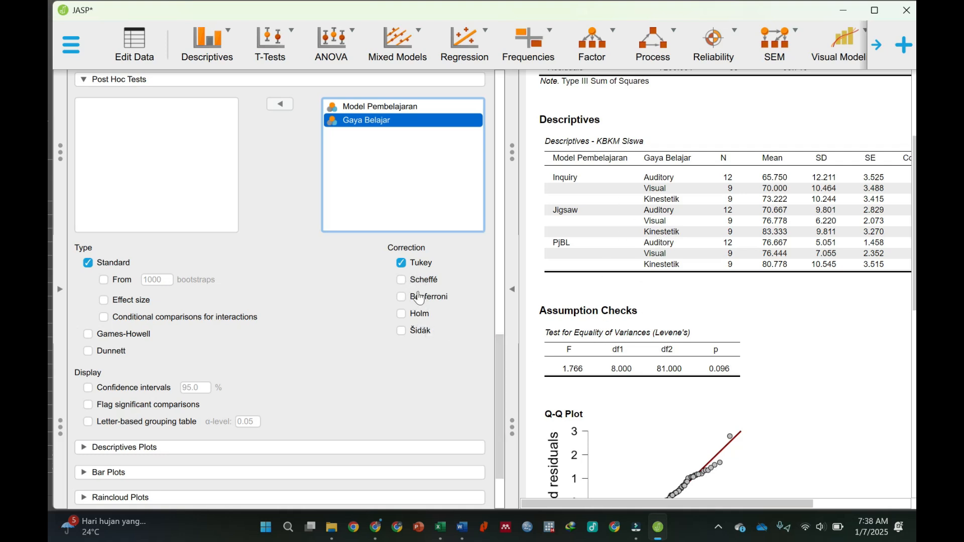
pyautogui.scroll(-3, 371, 352)
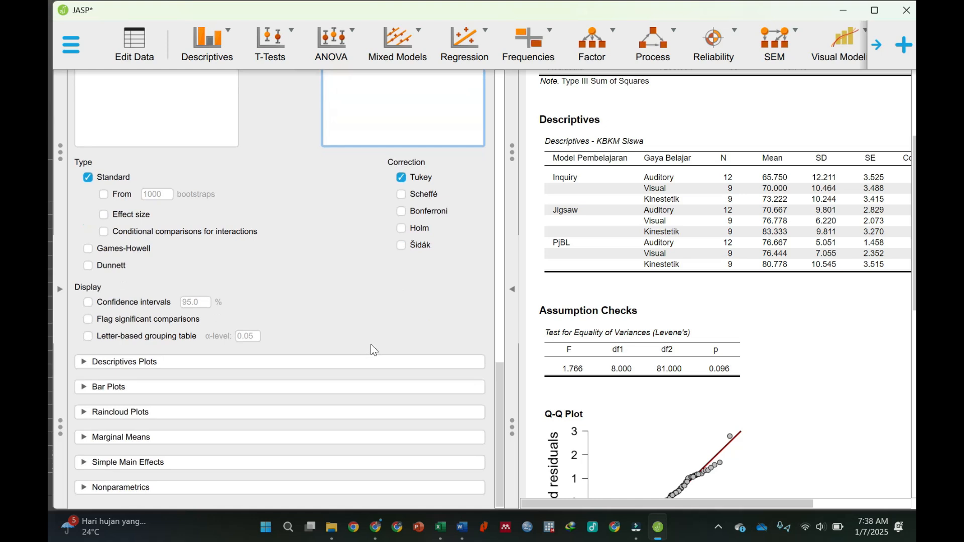
pyautogui.scroll(-10, 609, 338)
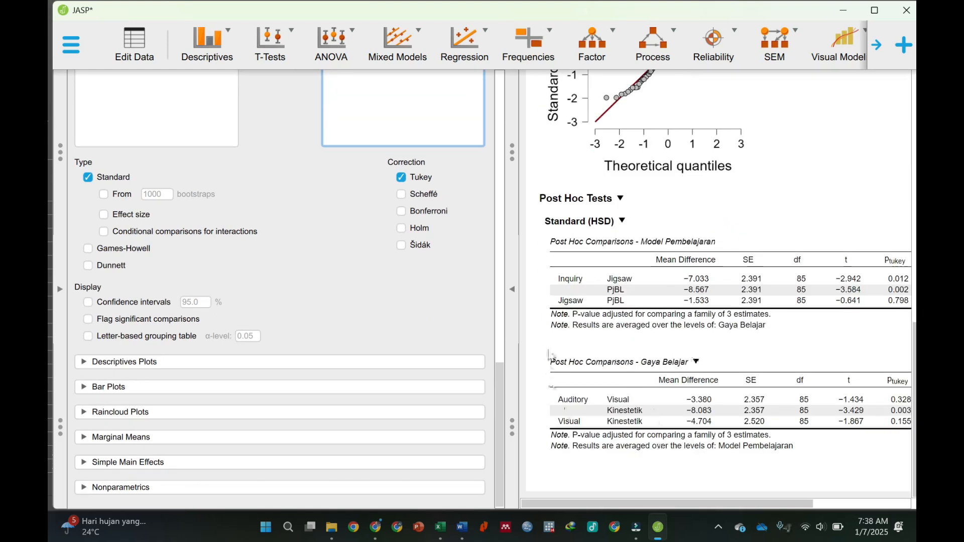
pyautogui.click(512, 321)
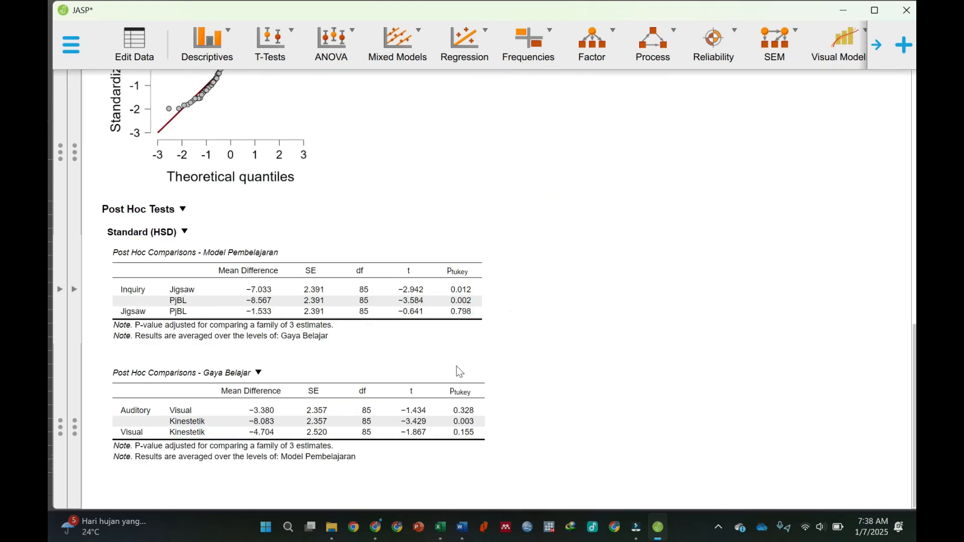
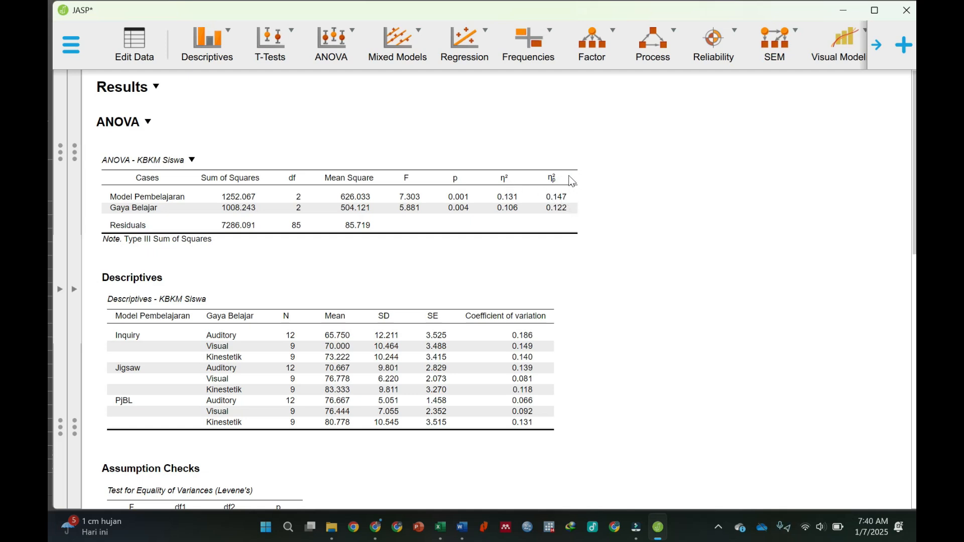
# Switch to the Word document Two-way ANOVA Menggunakan Jamovi and place its eta squared interpretation beside JASP's effect size columns
pyautogui.click(462, 528)
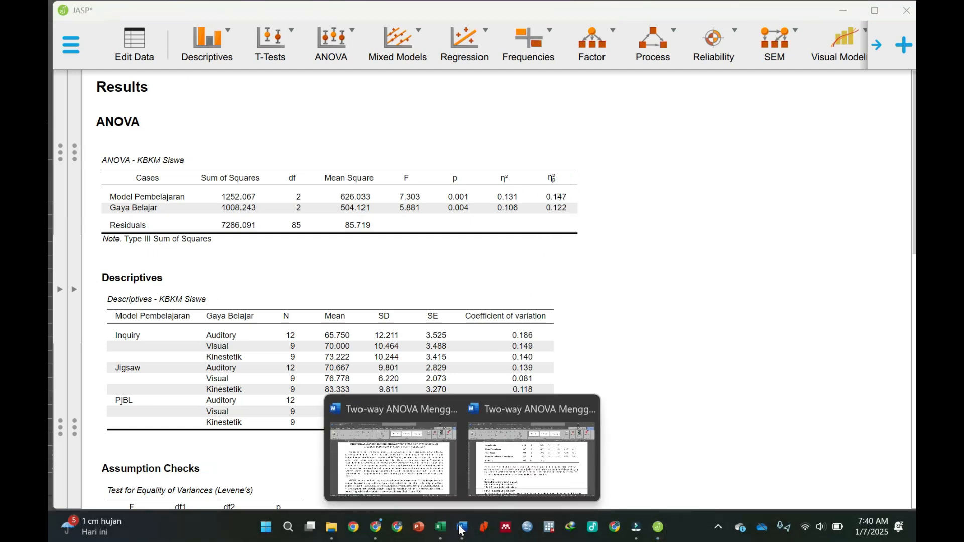
pyautogui.click(540, 477)
pyautogui.scroll(-3, 529, 410)
pyautogui.scroll(-1, 527, 396)
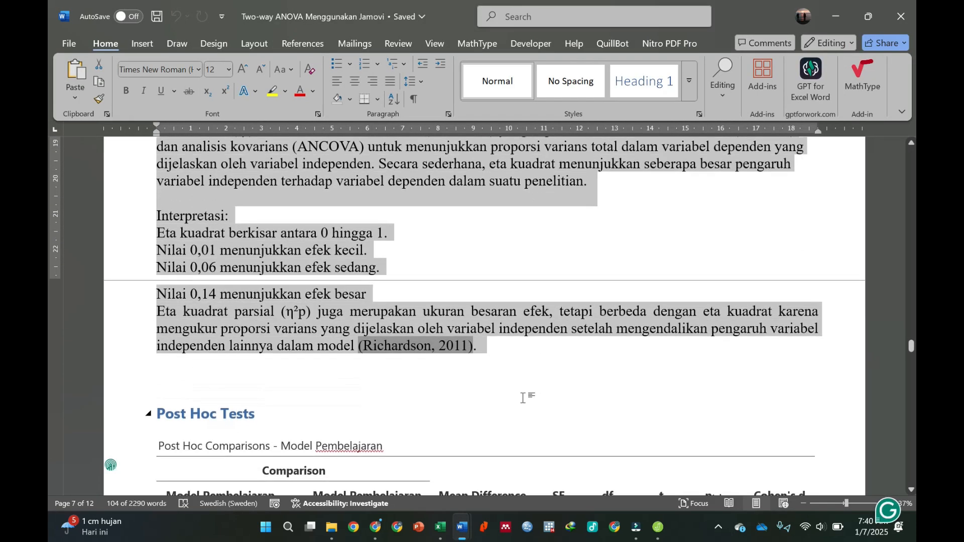
pyautogui.click(452, 242)
pyautogui.press('super+Left')
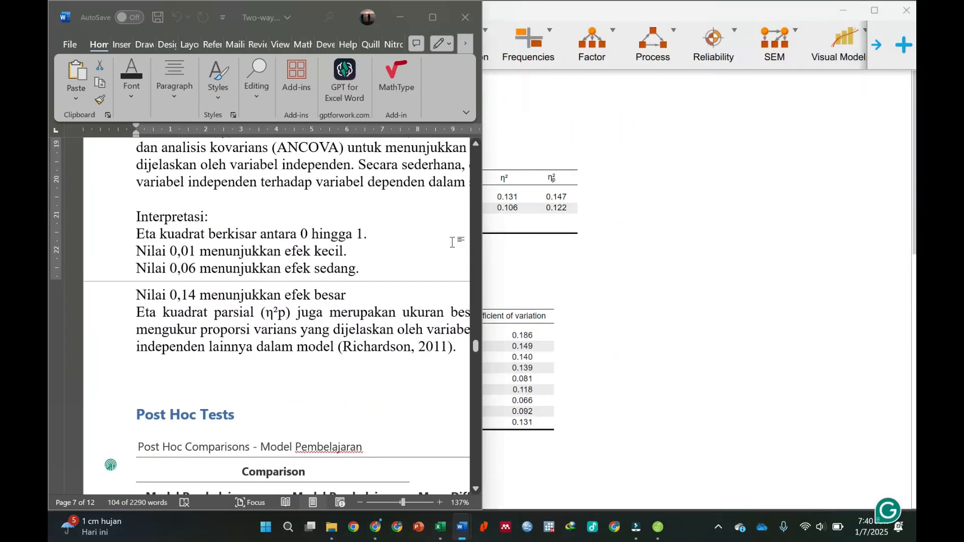
pyautogui.click(591, 97)
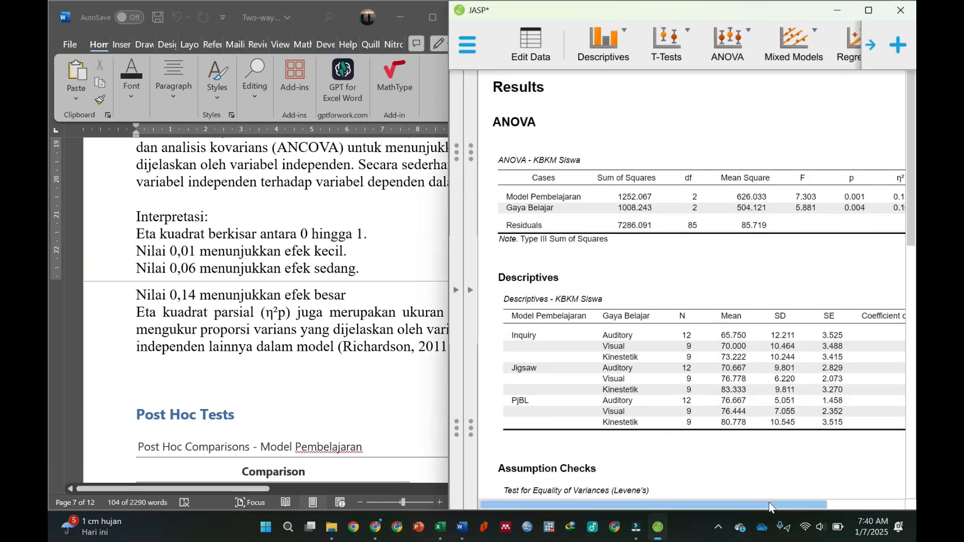
pyautogui.moveTo(764, 503); pyautogui.dragTo(834, 504)
# Read the document's eta squared thresholds for small, medium and large effects, marking the small and medium labels
pyautogui.click(401, 255)
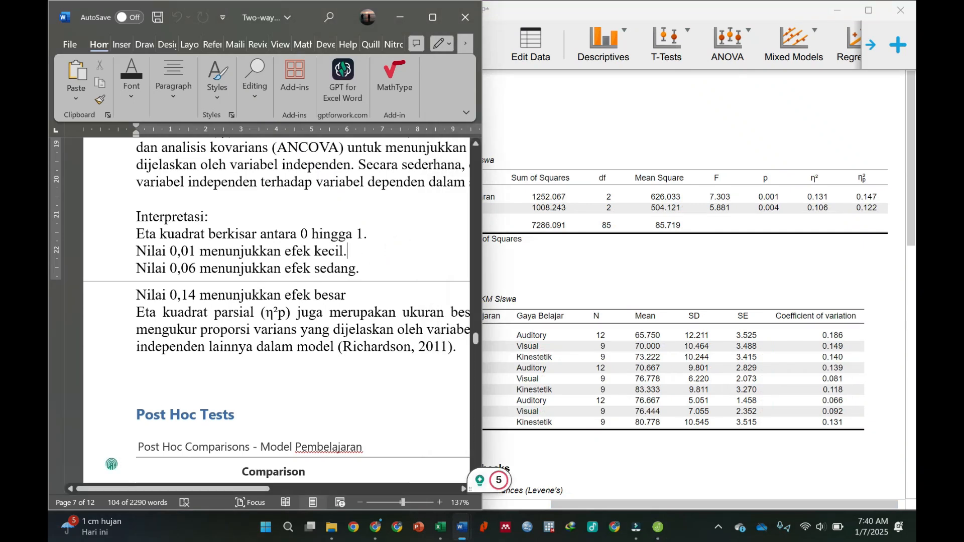
pyautogui.moveTo(345, 250); pyautogui.dragTo(284, 251)
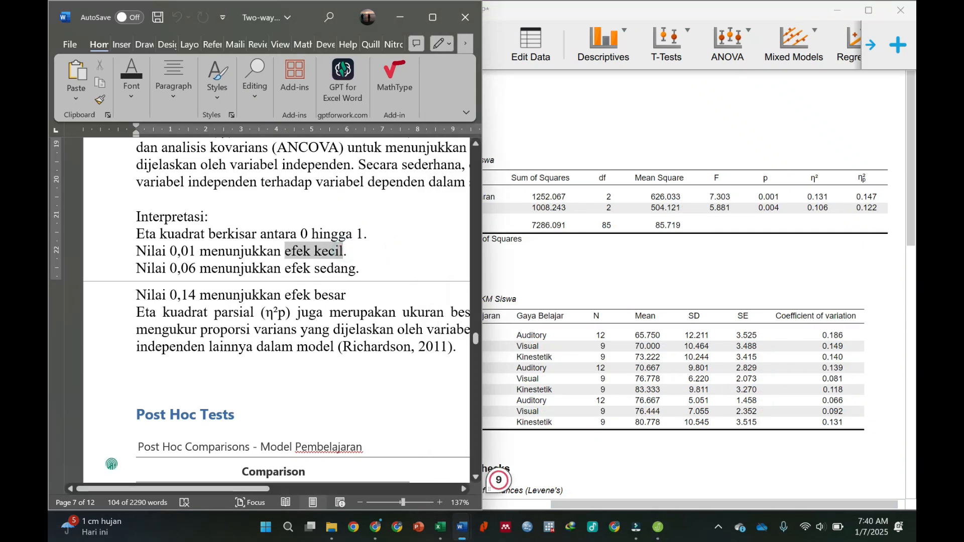
pyautogui.moveTo(359, 268); pyautogui.dragTo(284, 268)
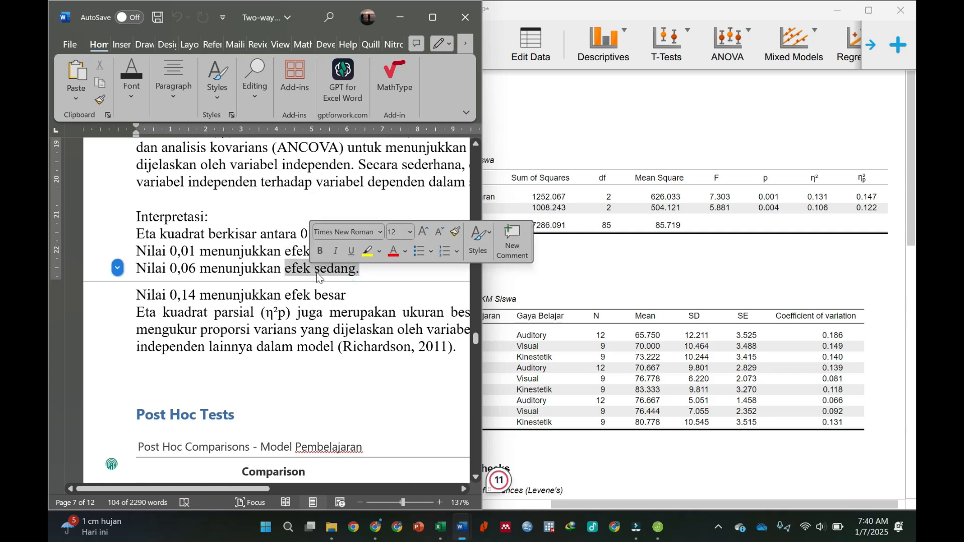
pyautogui.click(347, 295)
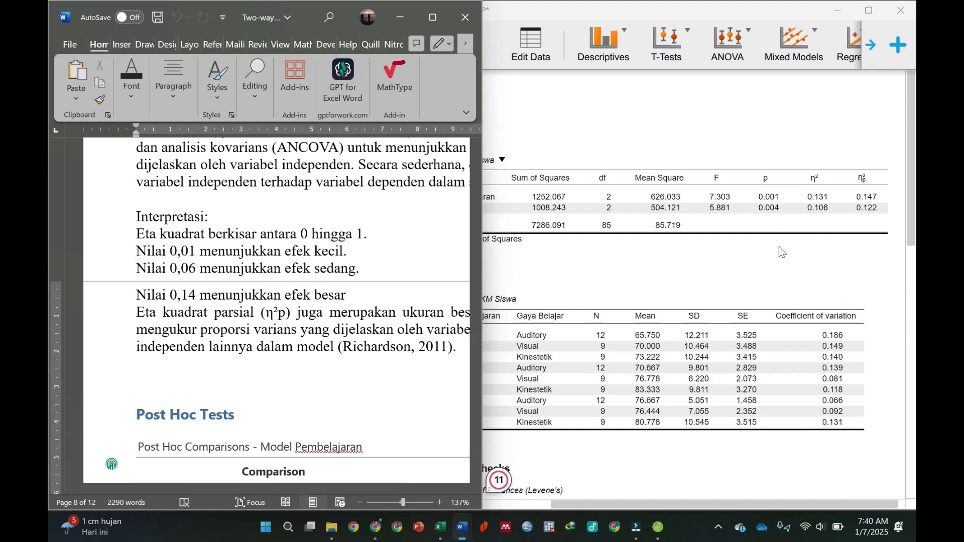
# Switch back to JASP, maximize its window and examine the effect sizes in the full-width ANOVA table
pyautogui.click(793, 143)
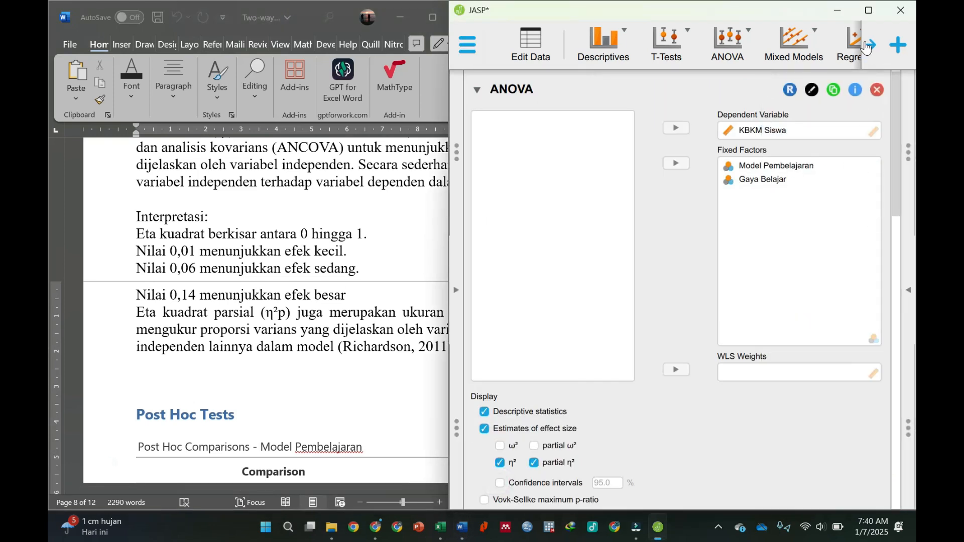
pyautogui.click(868, 10)
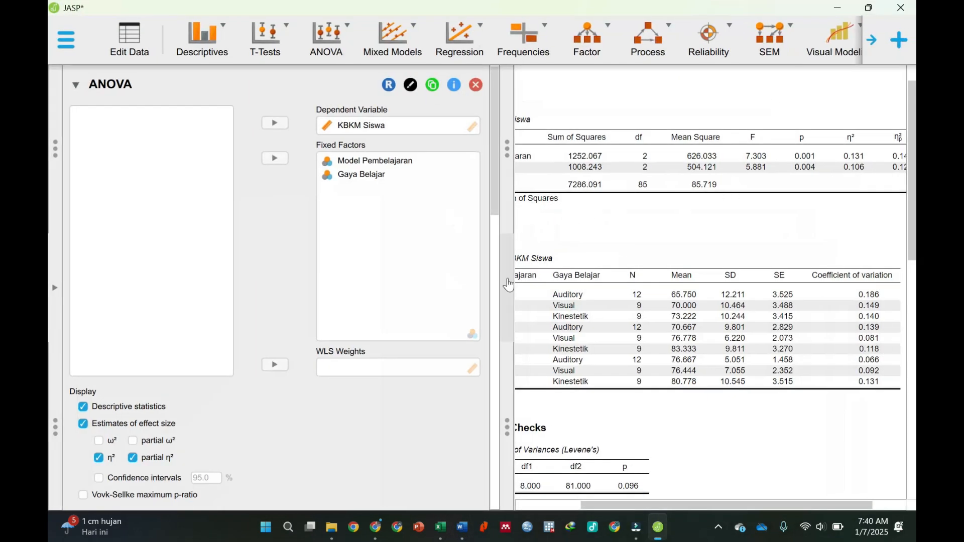
pyautogui.click(507, 288)
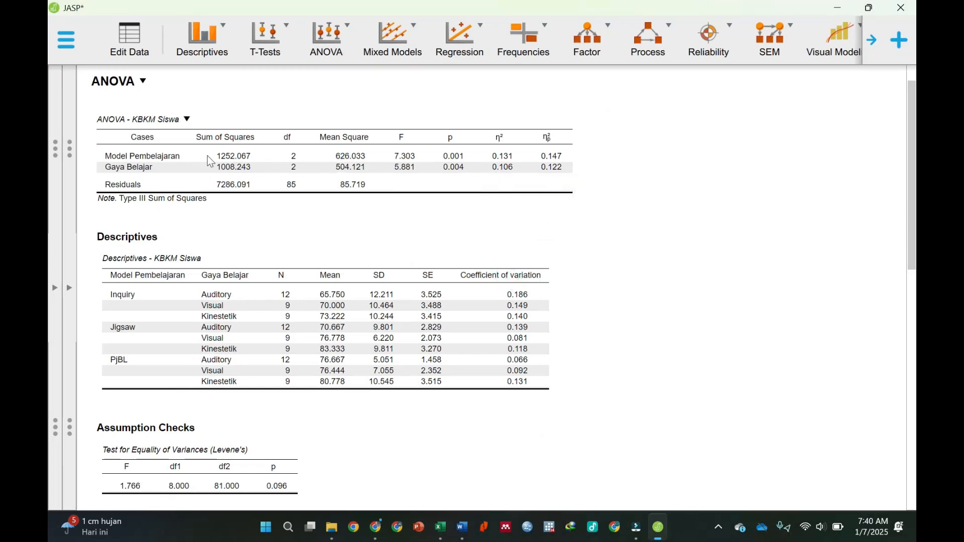
pyautogui.click(539, 159)
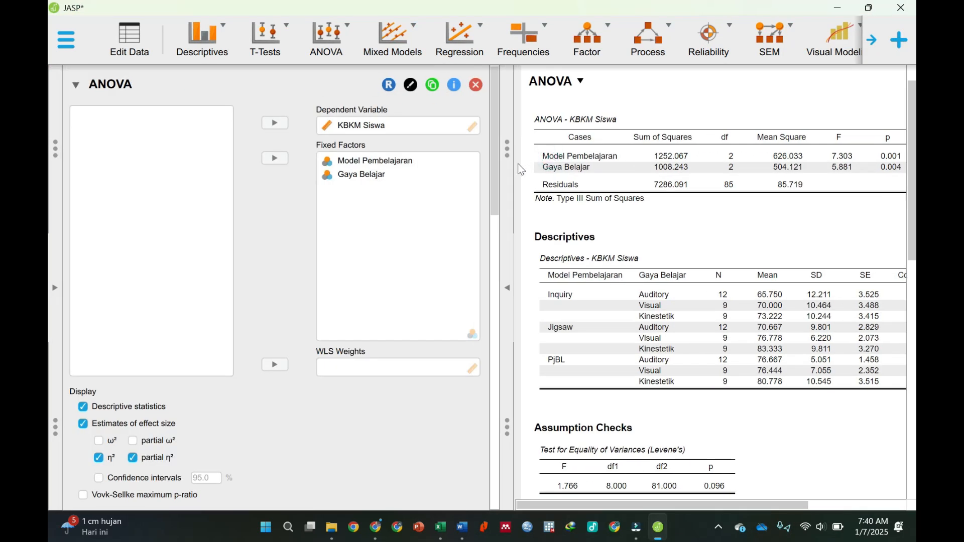
# Switch to the two-way ANOVA Word document and find its explanation of partial eta squared below the eta squared interpretation
pyautogui.click(577, 157)
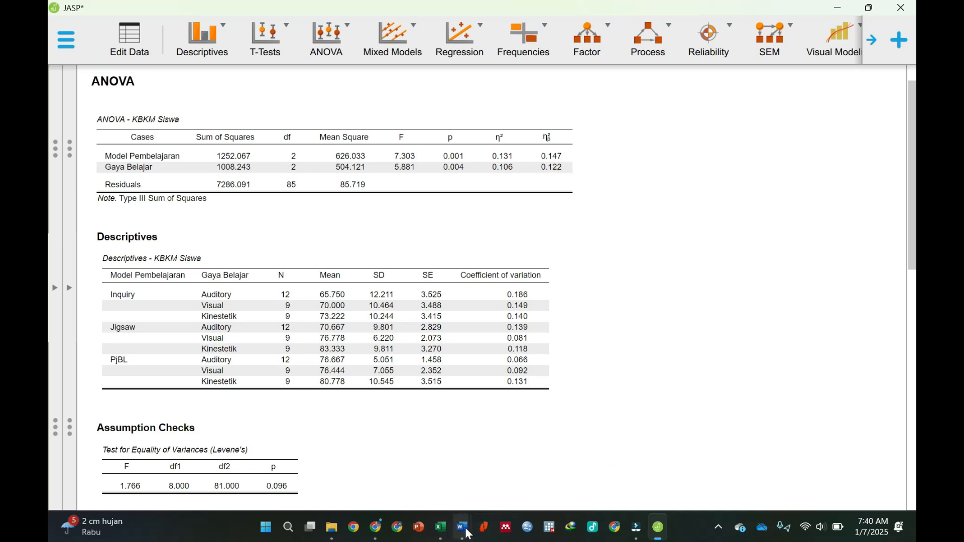
pyautogui.moveTo(463, 527)
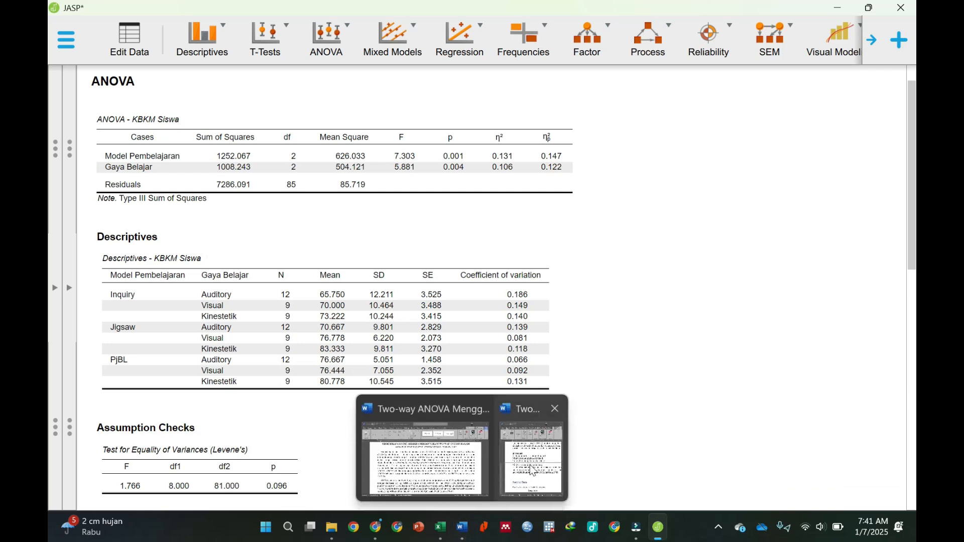
pyautogui.click(449, 451)
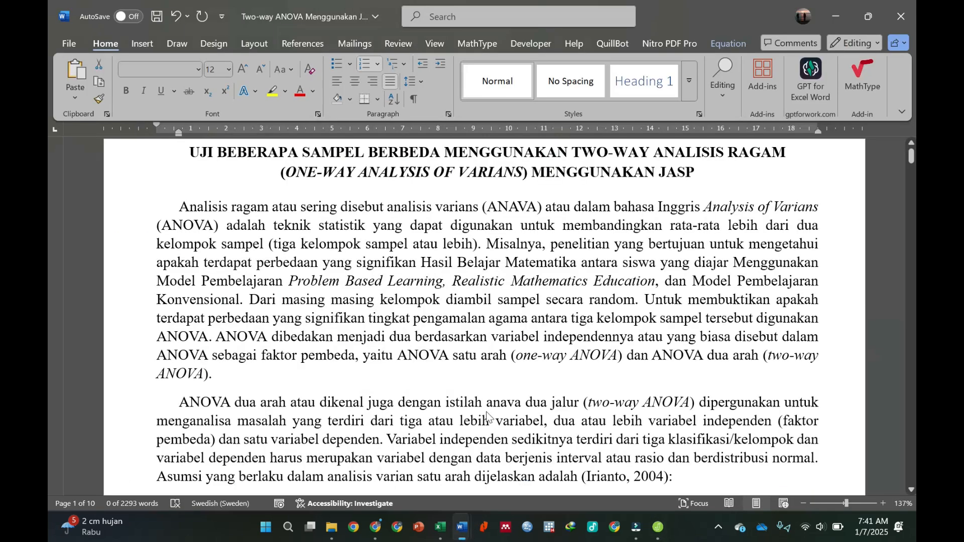
pyautogui.scroll(-1, 912, 164)
pyautogui.moveTo(912, 164); pyautogui.dragTo(912, 375)
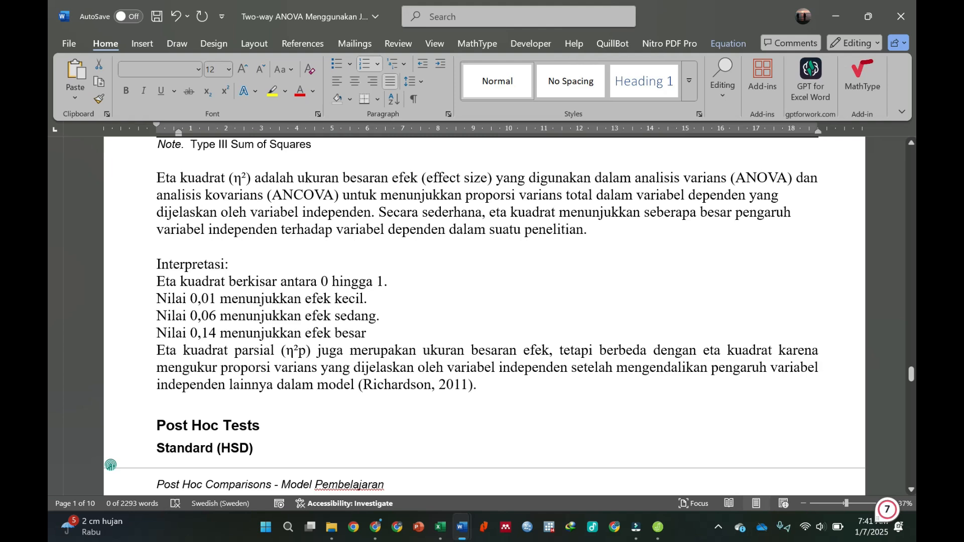
pyautogui.click(157, 351)
# Return to JASP and examine the partial eta squared values of both factors in the full-width ANOVA table
pyautogui.click(835, 16)
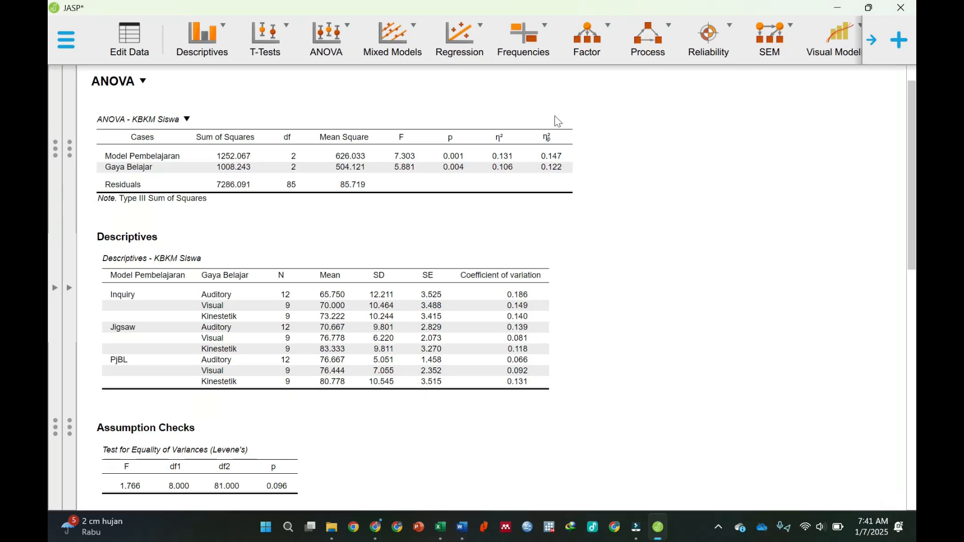
pyautogui.click(552, 157)
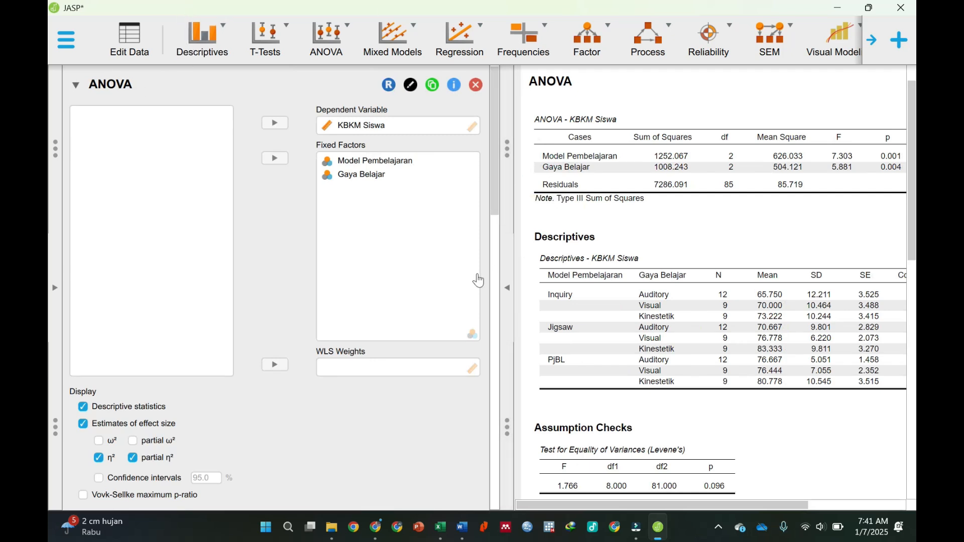
pyautogui.click(510, 275)
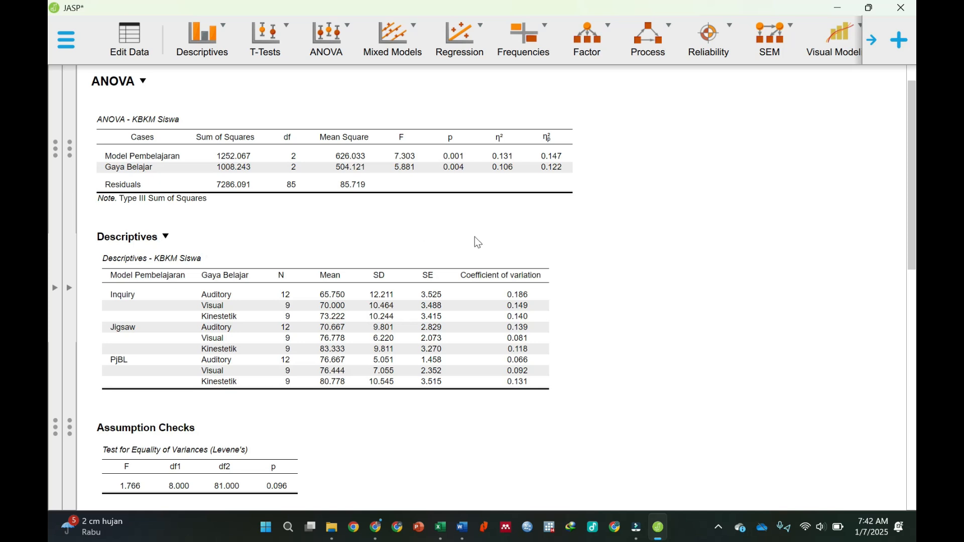
# Reopen the ANOVA options and expand the Nonparametrics section to review the Kruskal-Wallis and Dunn's post hoc settings
pyautogui.click(65, 302)
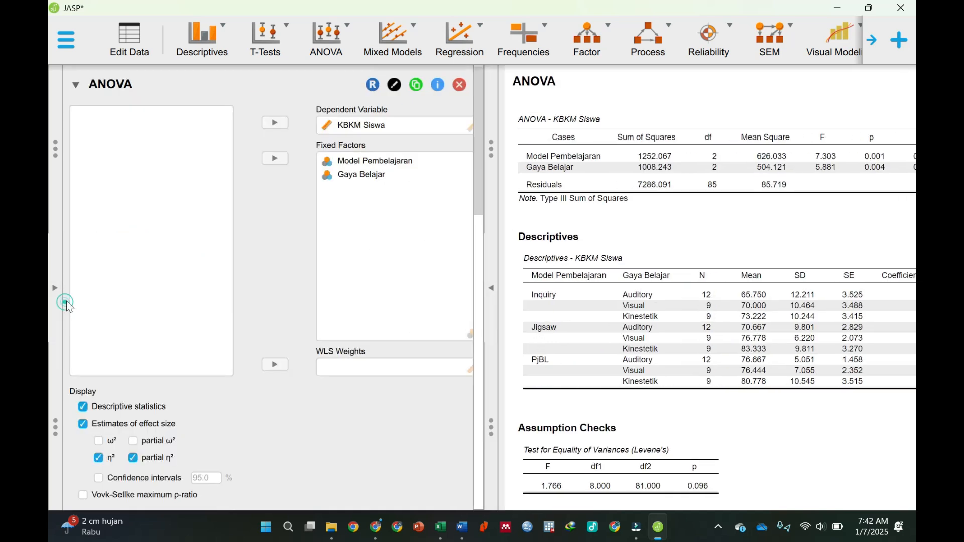
pyautogui.click(499, 206)
pyautogui.moveTo(496, 205); pyautogui.dragTo(491, 474)
pyautogui.scroll(-2, 547, 360)
pyautogui.scroll(-3, 333, 408)
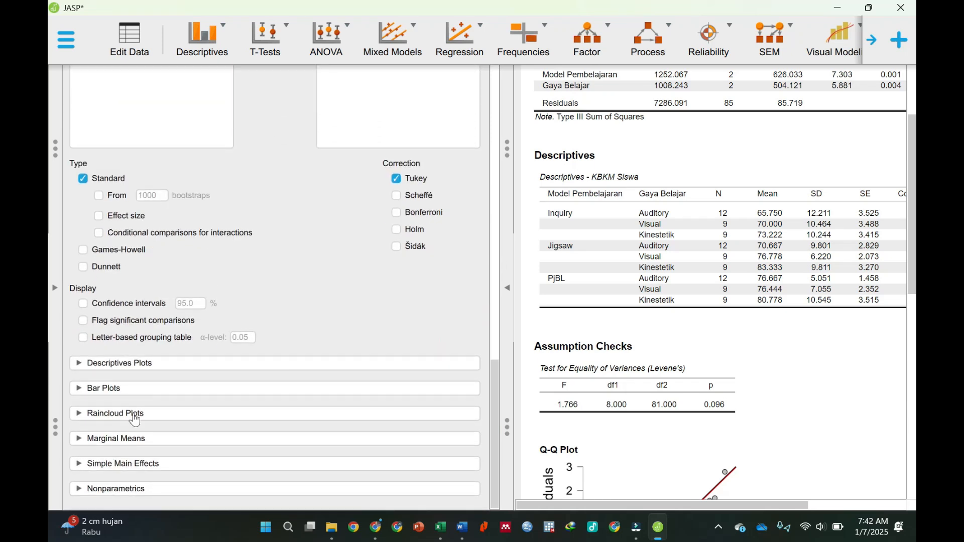
pyautogui.click(118, 489)
pyautogui.scroll(-3, 180, 409)
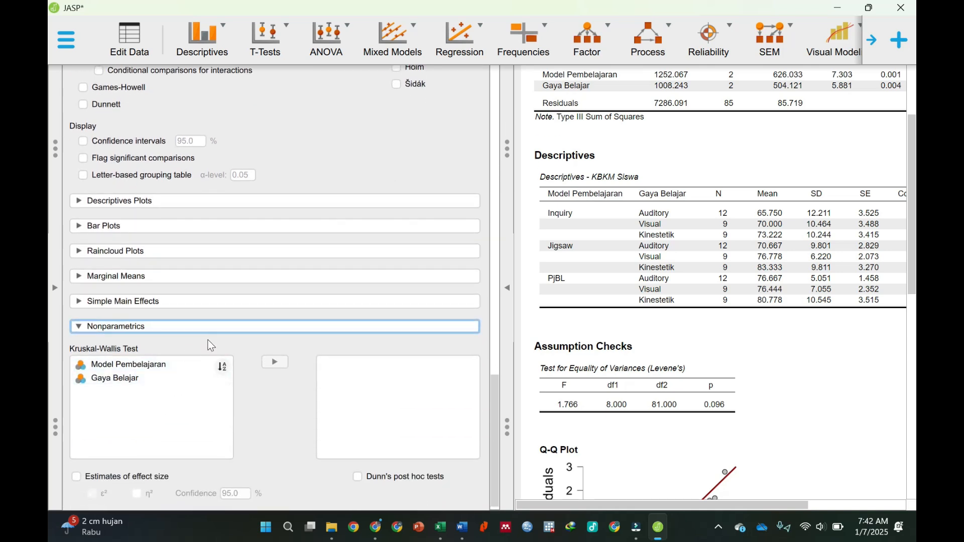
pyautogui.scroll(-1, 196, 375)
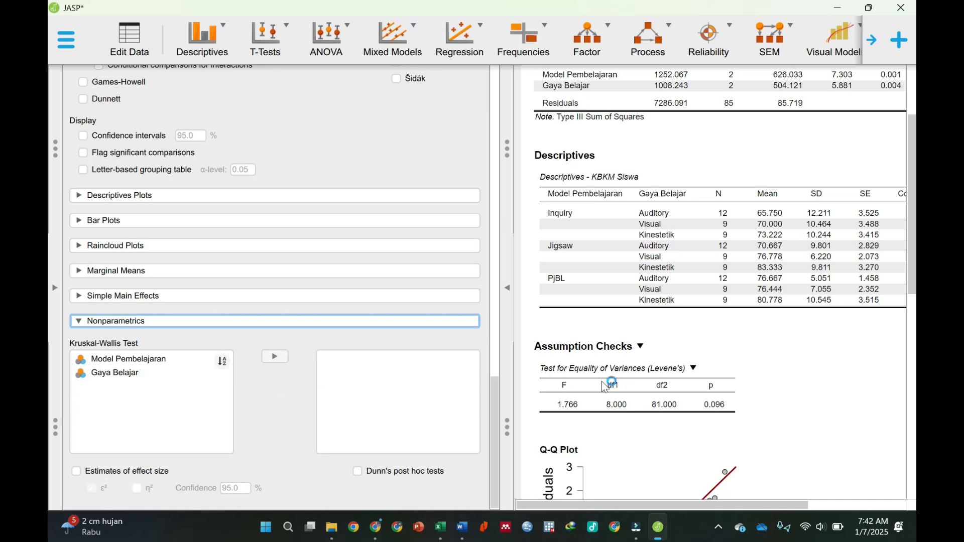
# Review the Levene's test, Q-Q plot and Tukey comparisons in the results, ending on the full-width ANOVA table
pyautogui.scroll(-7, 632, 384)
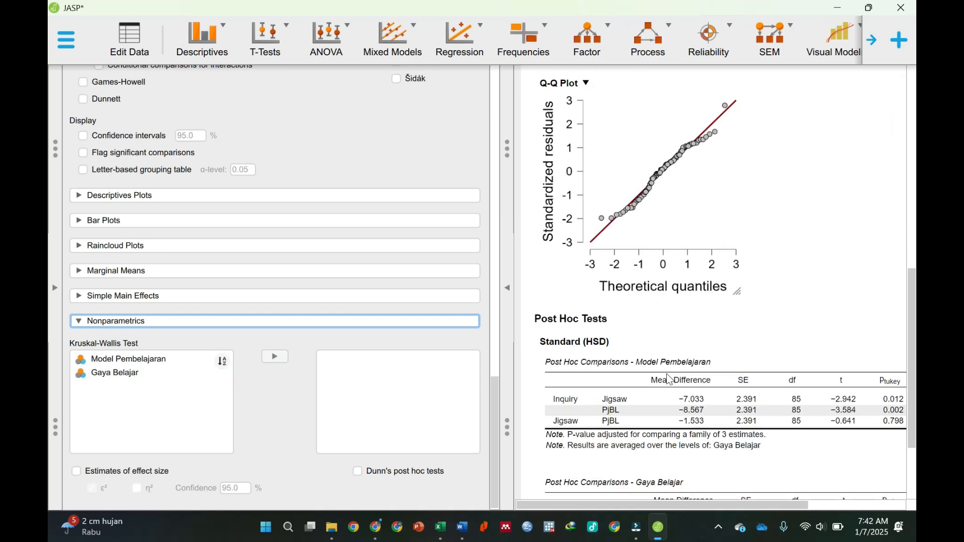
pyautogui.scroll(4, 663, 329)
pyautogui.scroll(3, 660, 326)
pyautogui.scroll(-3, 717, 369)
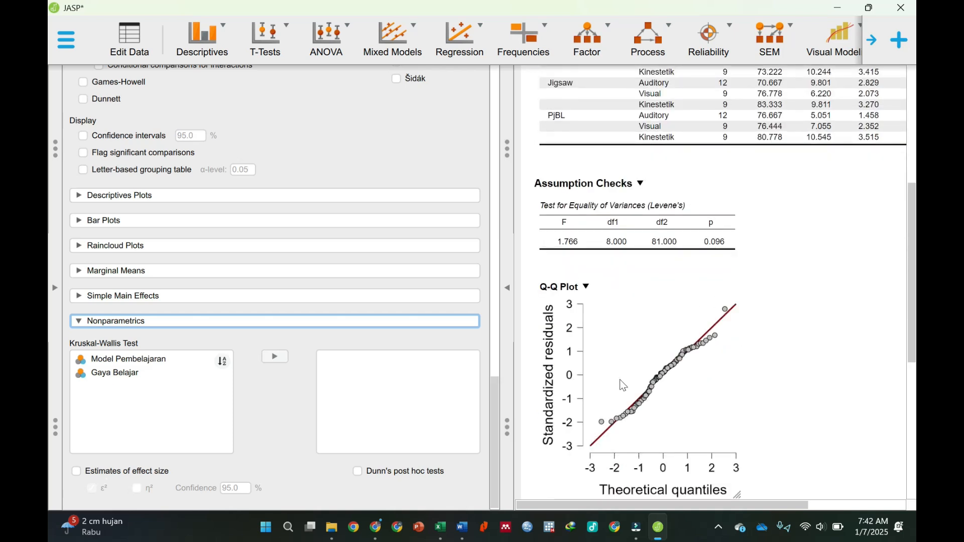
pyautogui.click(509, 275)
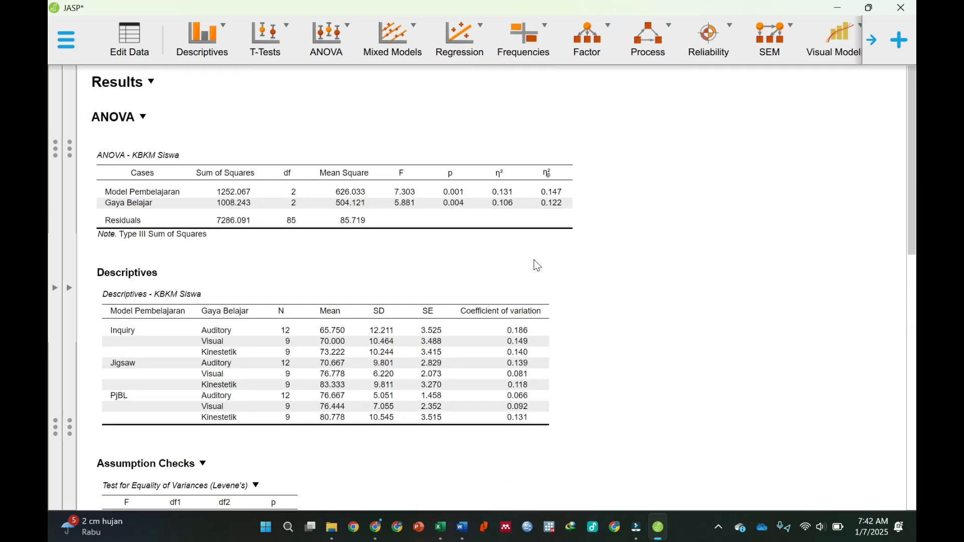